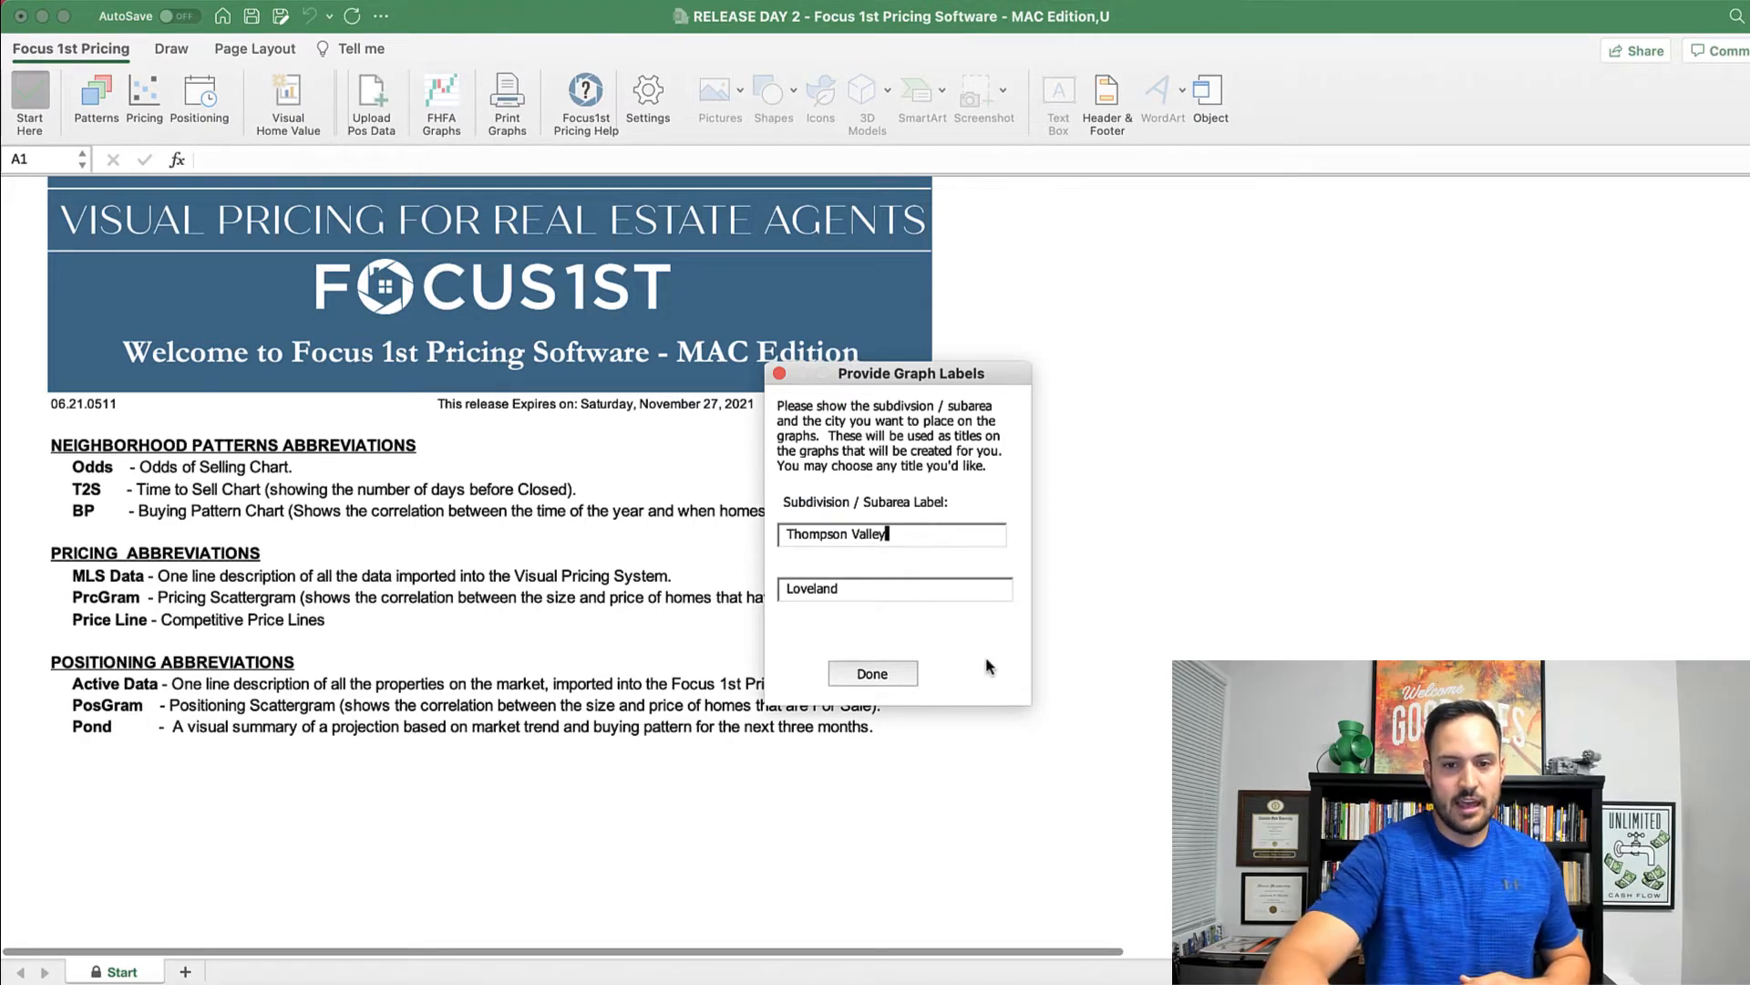
Step: Confirm Thompson Valley and Loveland as graph labels to generate the Odds, T2S and BP sheets
click(867, 674)
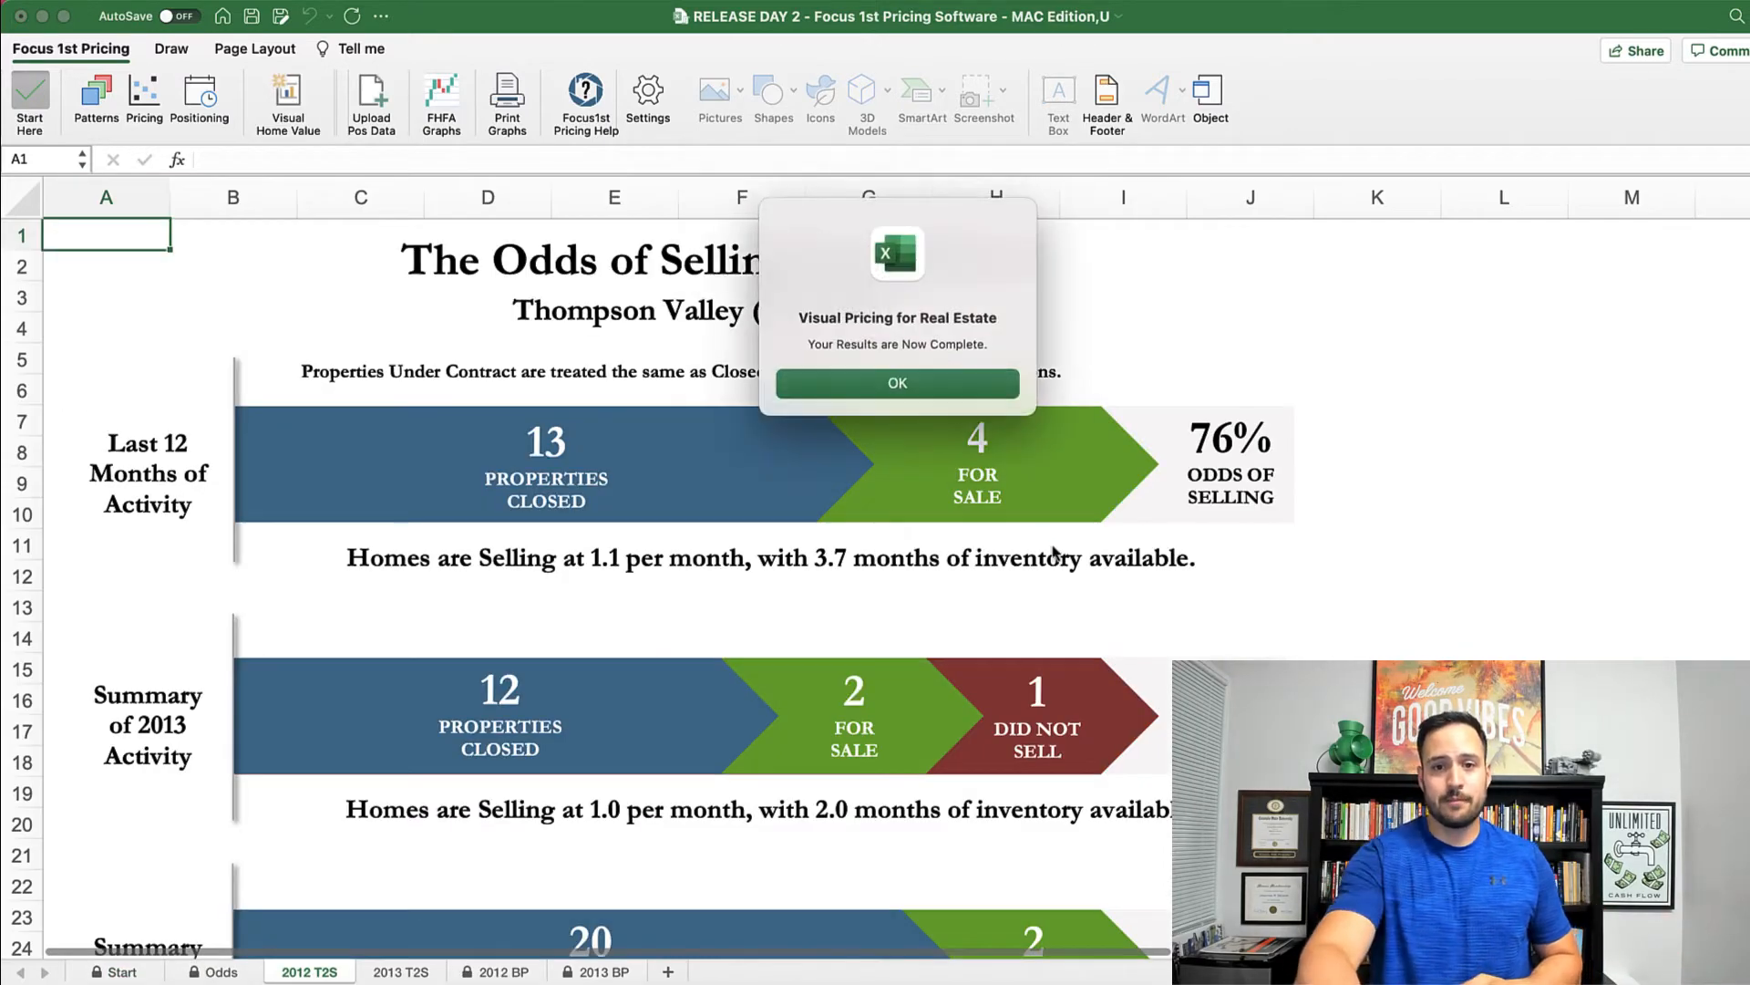
Step: Dismiss the results-complete message and scroll through the Odds of Selling chart
click(939, 401)
scroll(857, 590, down, 1)
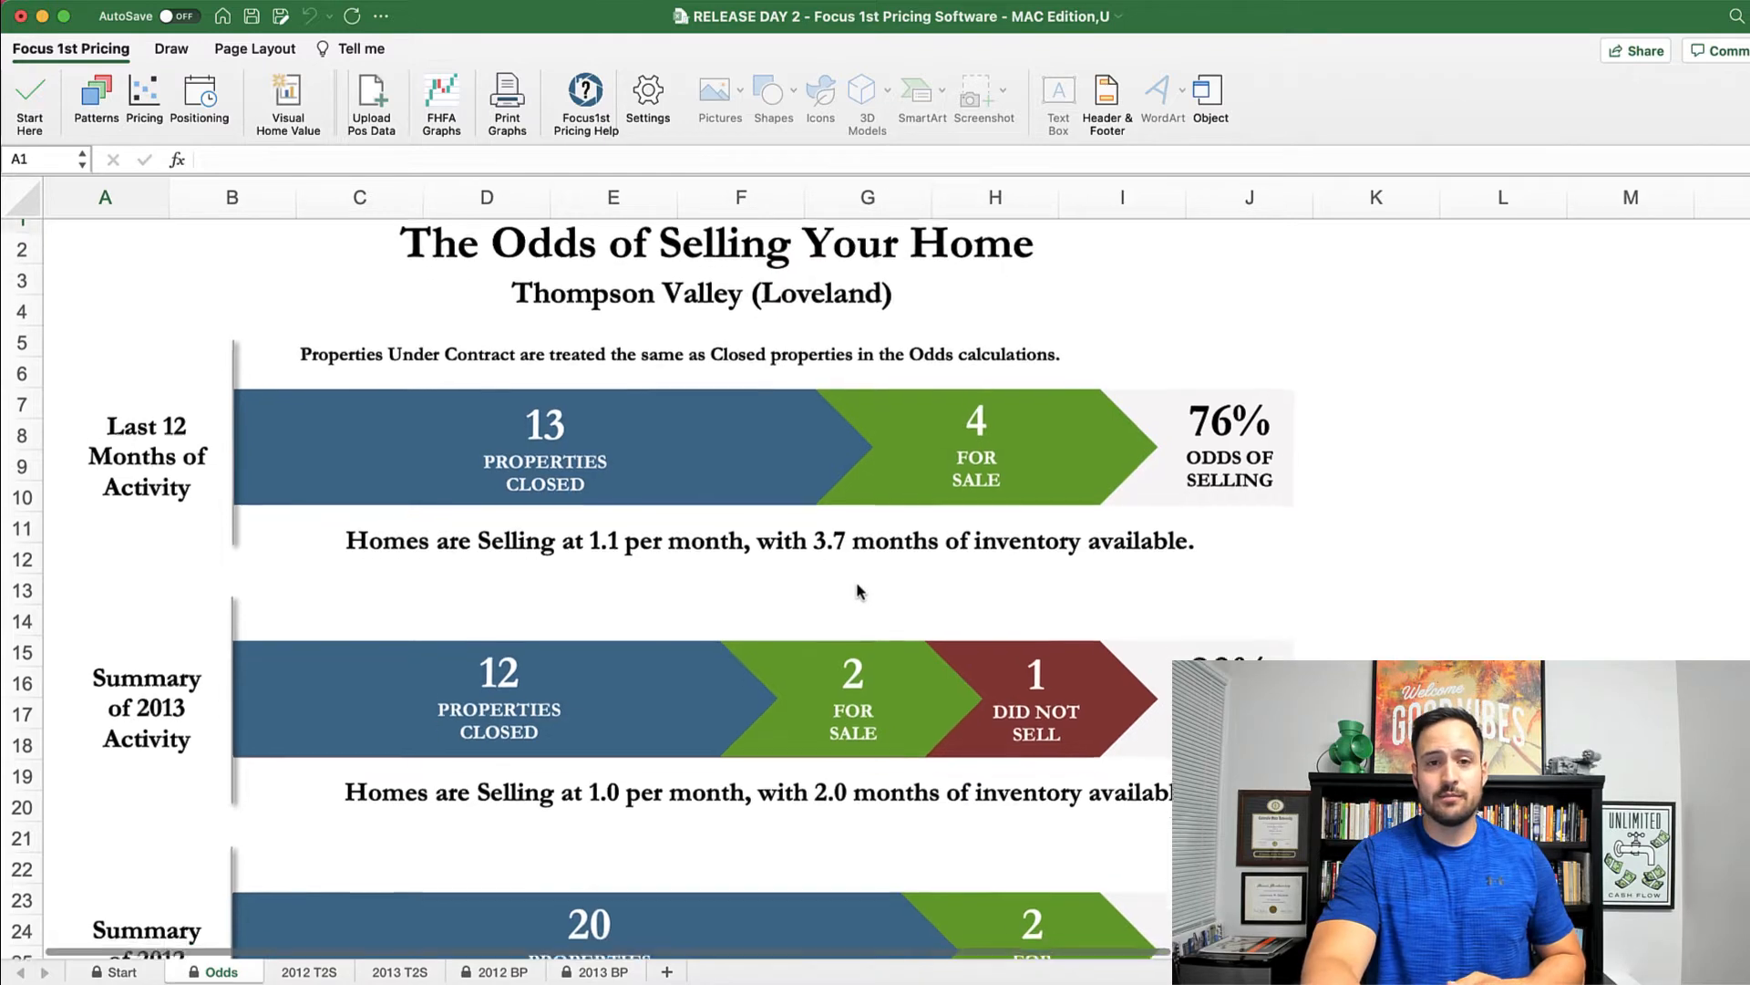
scroll(857, 590, up, 1)
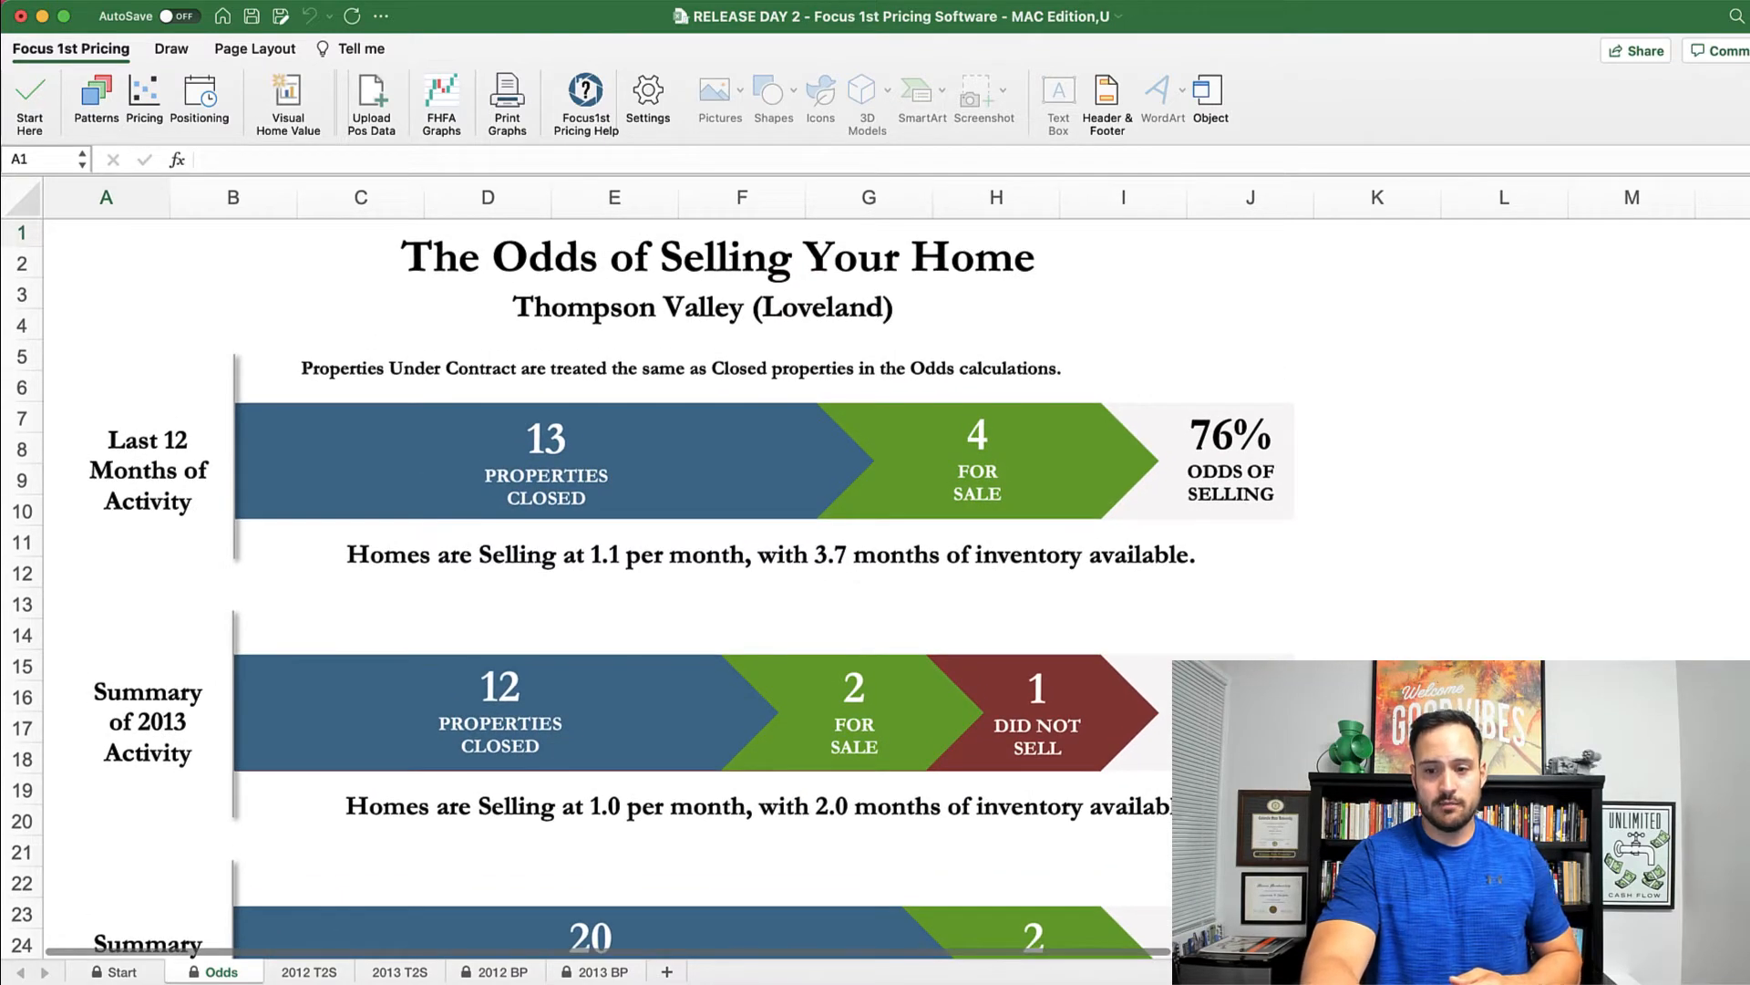
scroll(378, 964, down, 3)
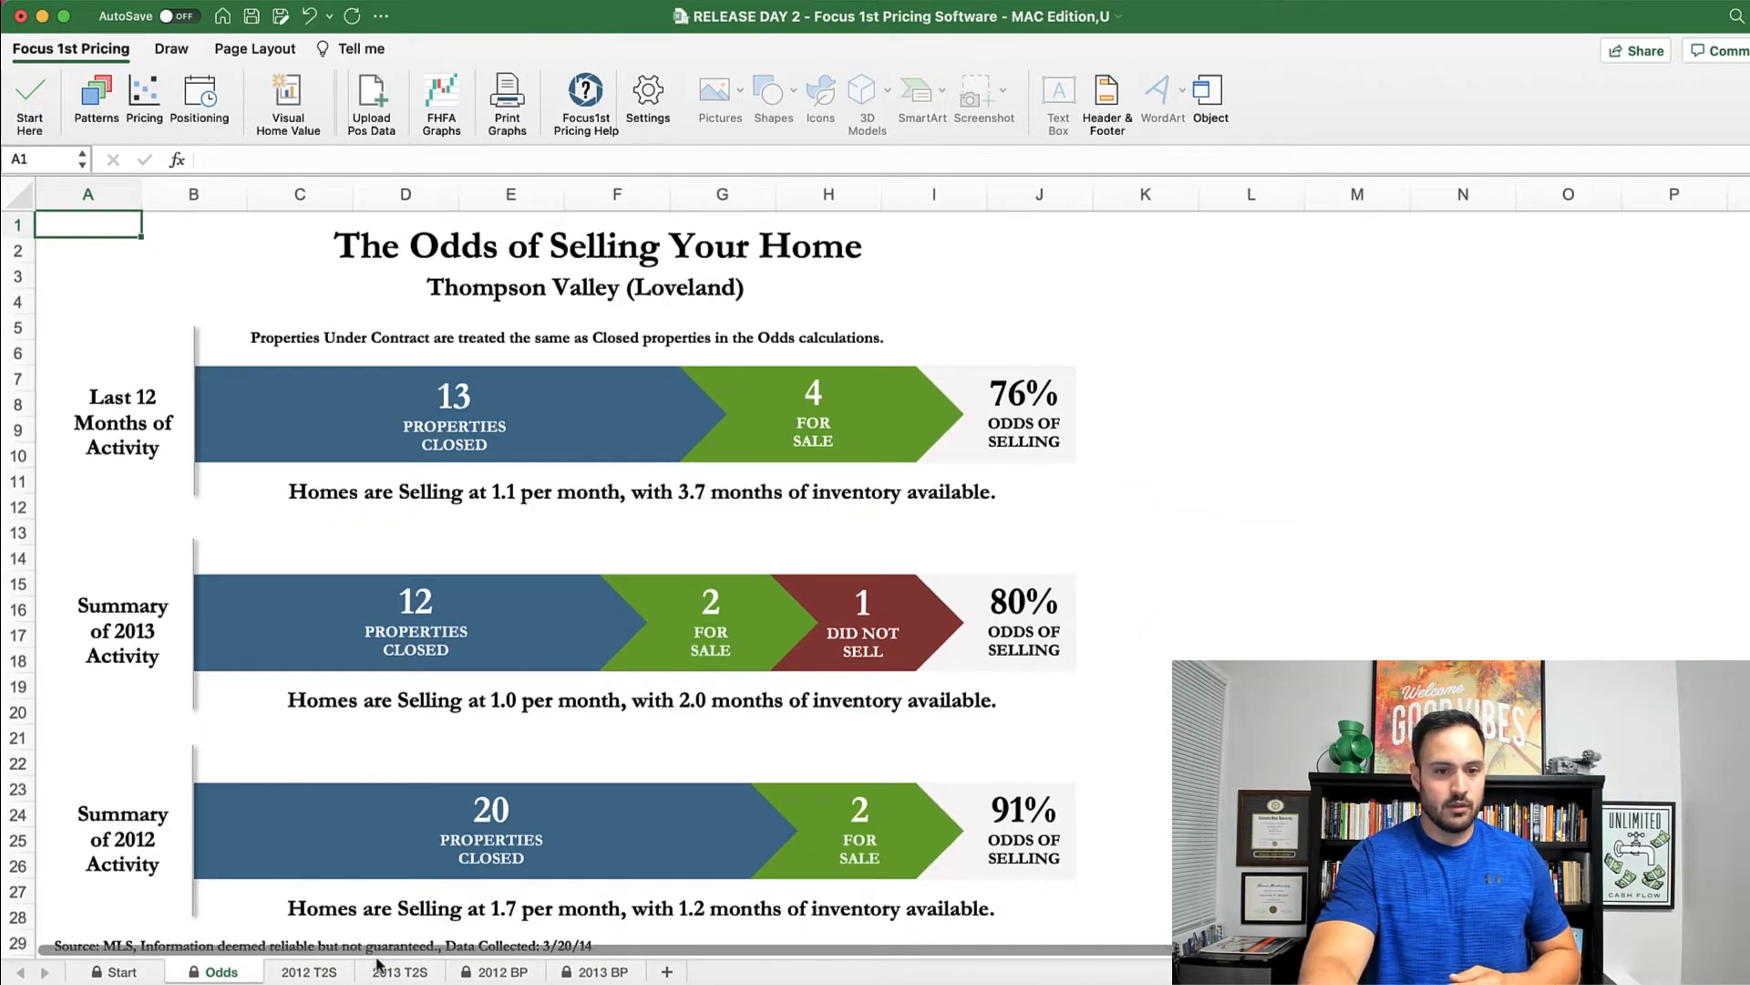
Step: Review the 2012 and 2013 time-to-sell and buying pattern charts, then open the pricing workbook
click(338, 973)
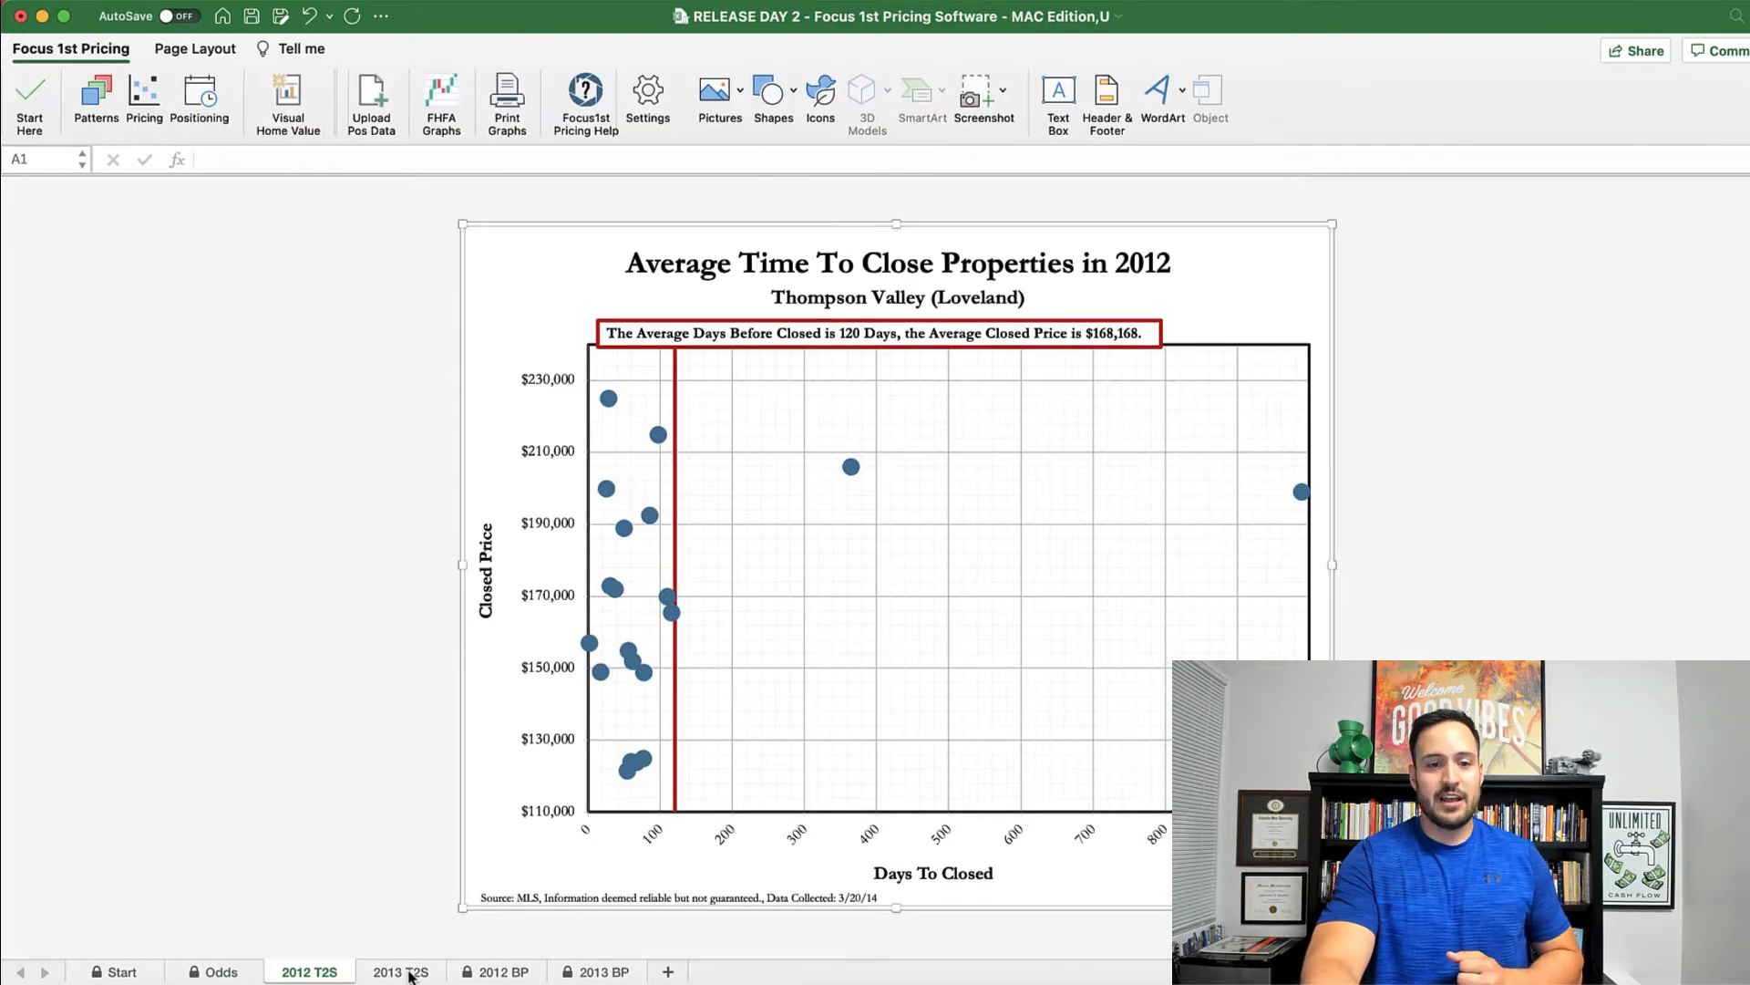
click(409, 973)
click(513, 973)
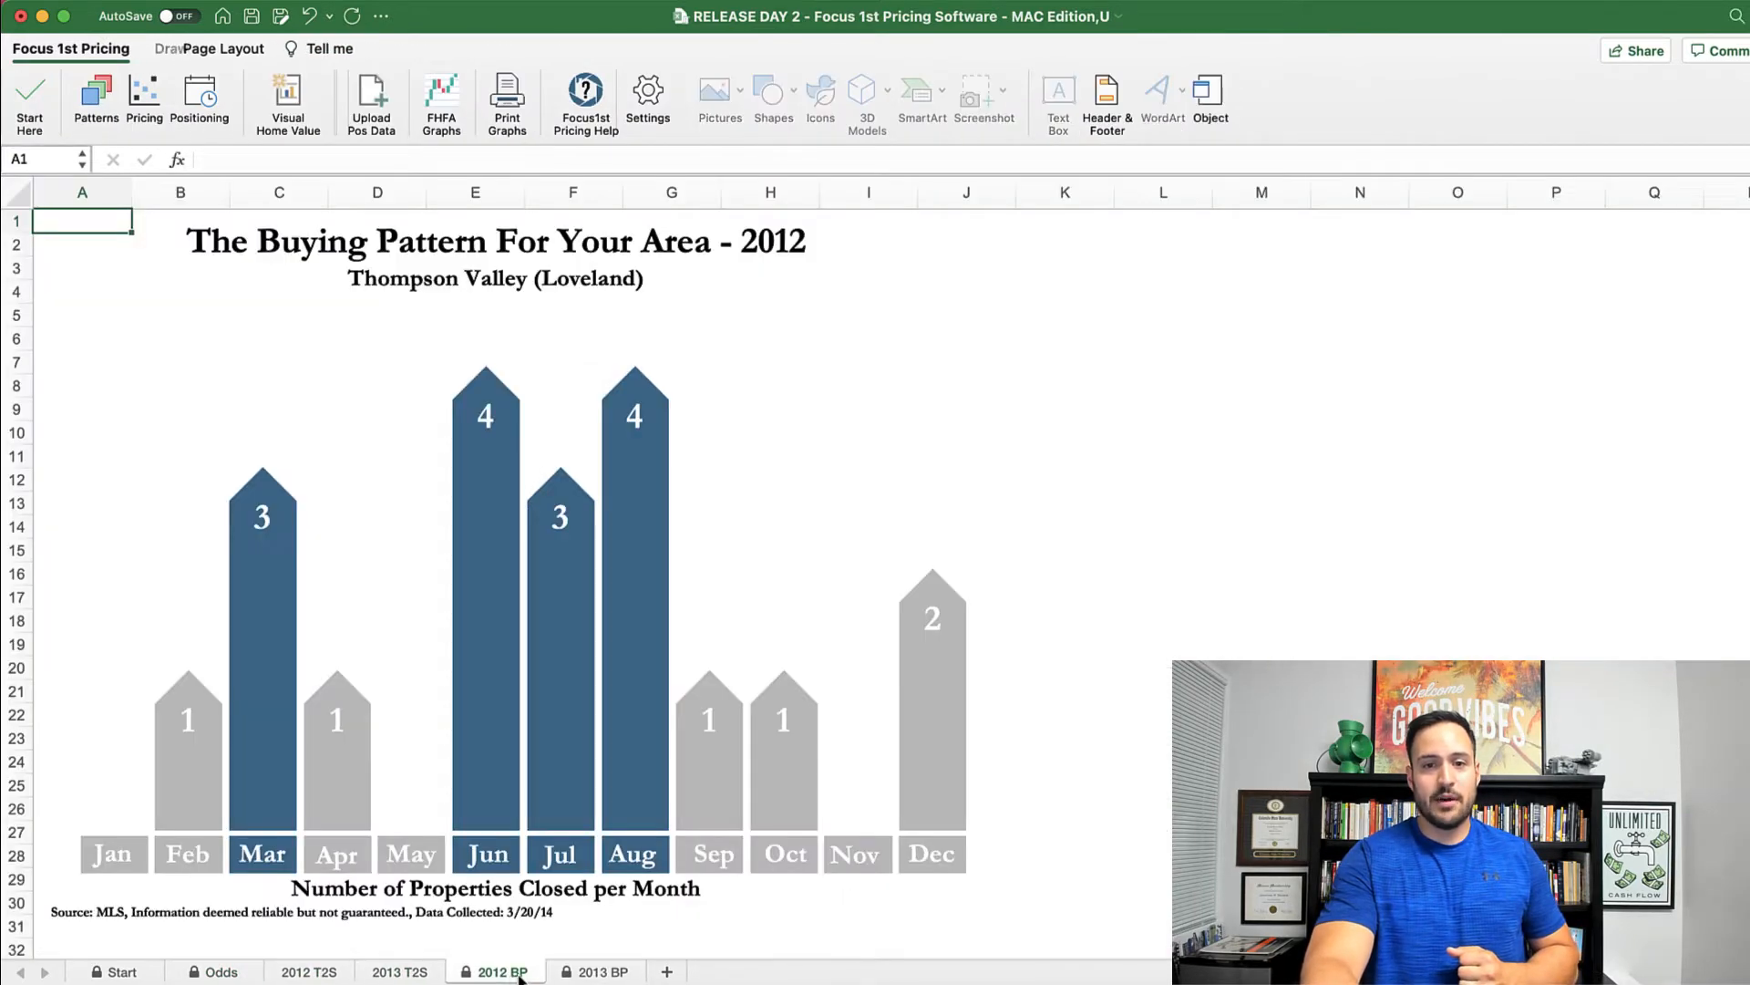
click(584, 974)
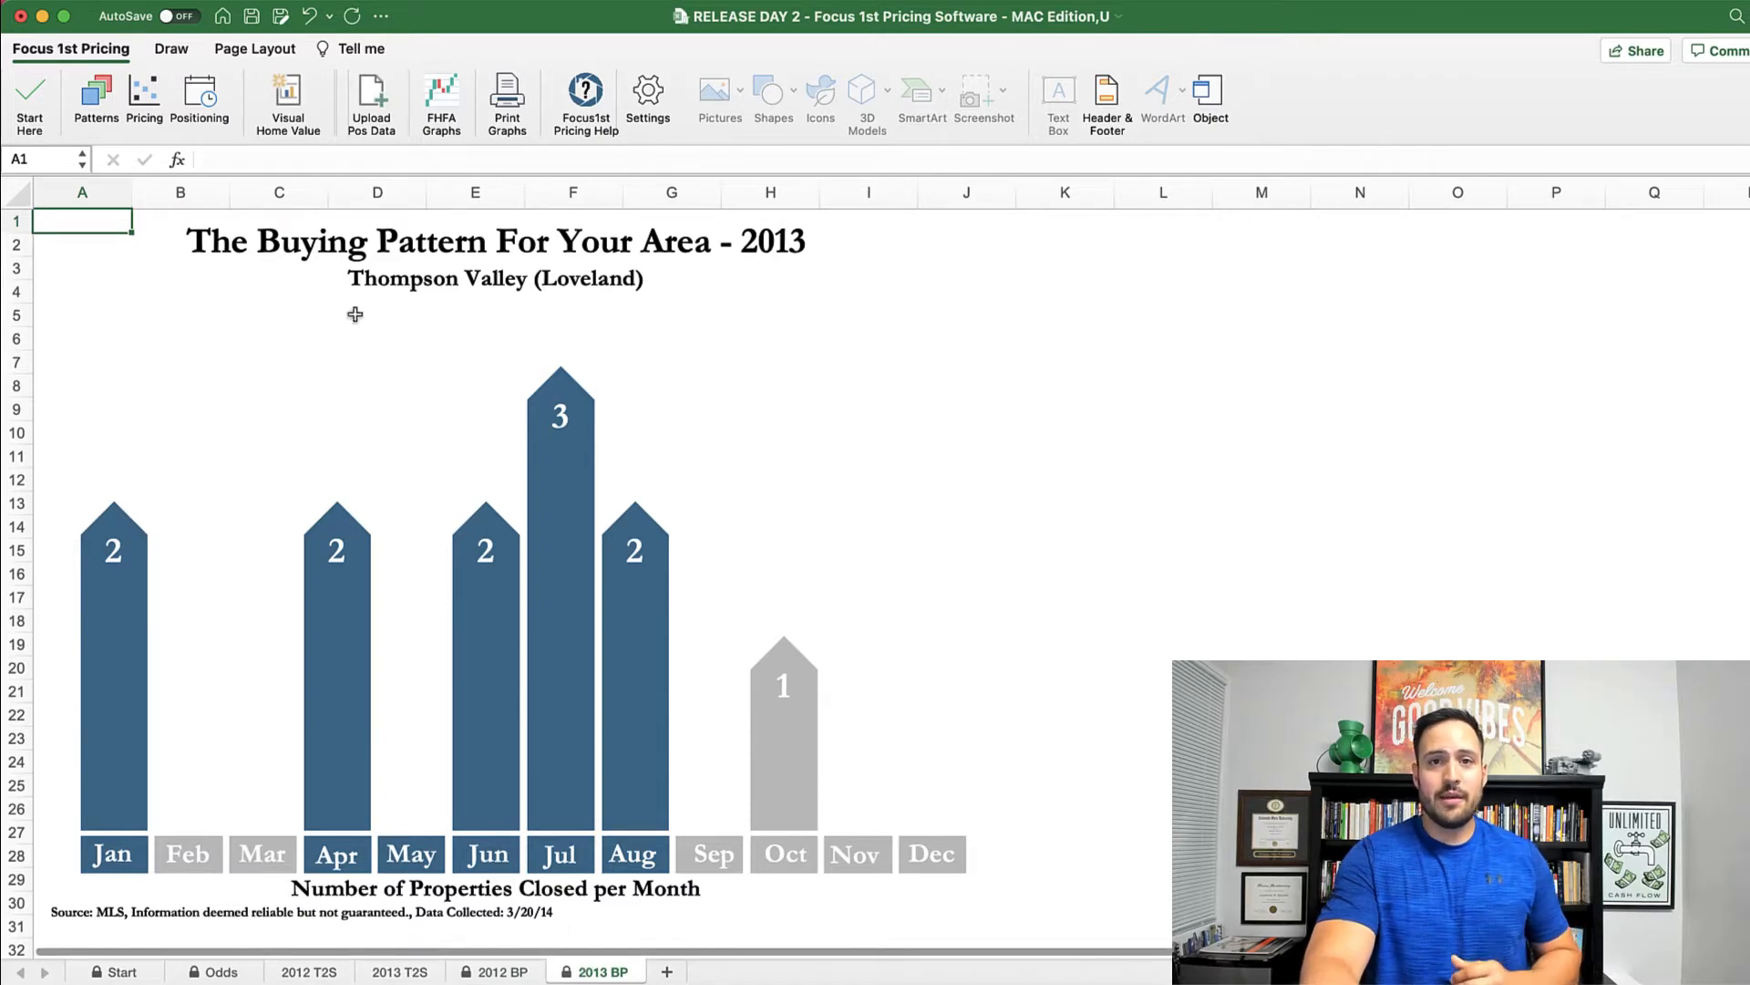
click(148, 116)
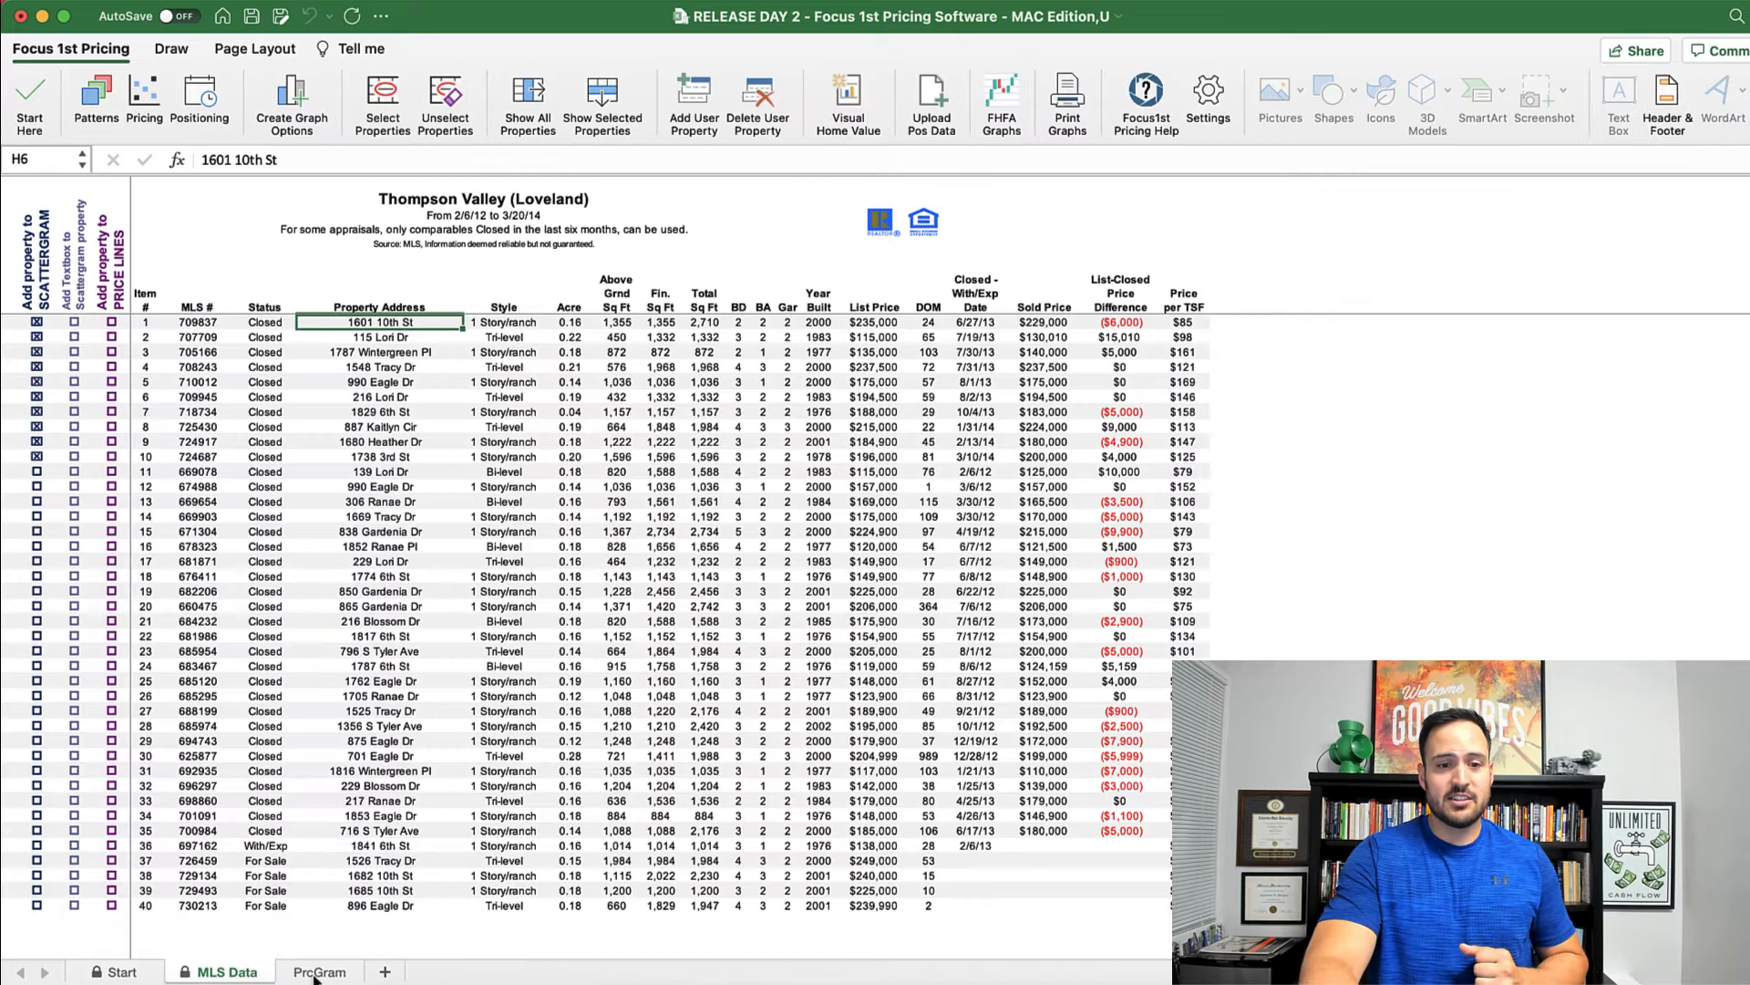
Step: View the existing PrcGram scattergram, then return to the MLS Data property list
click(315, 971)
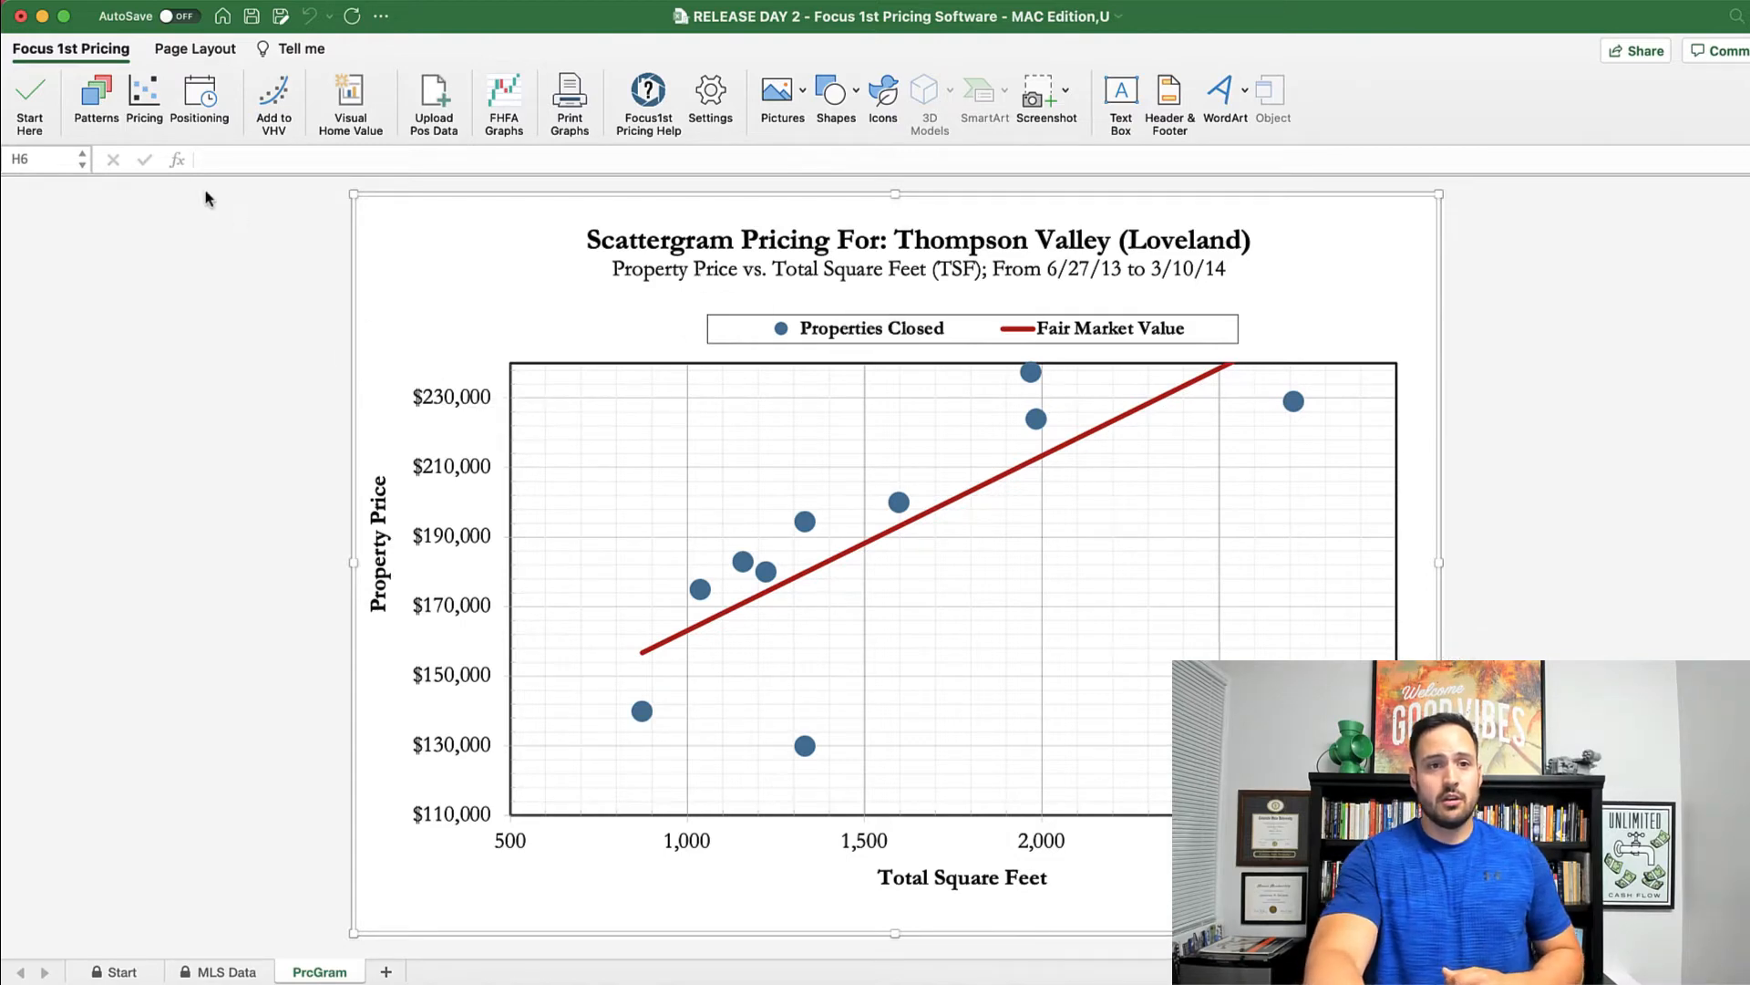
click(139, 99)
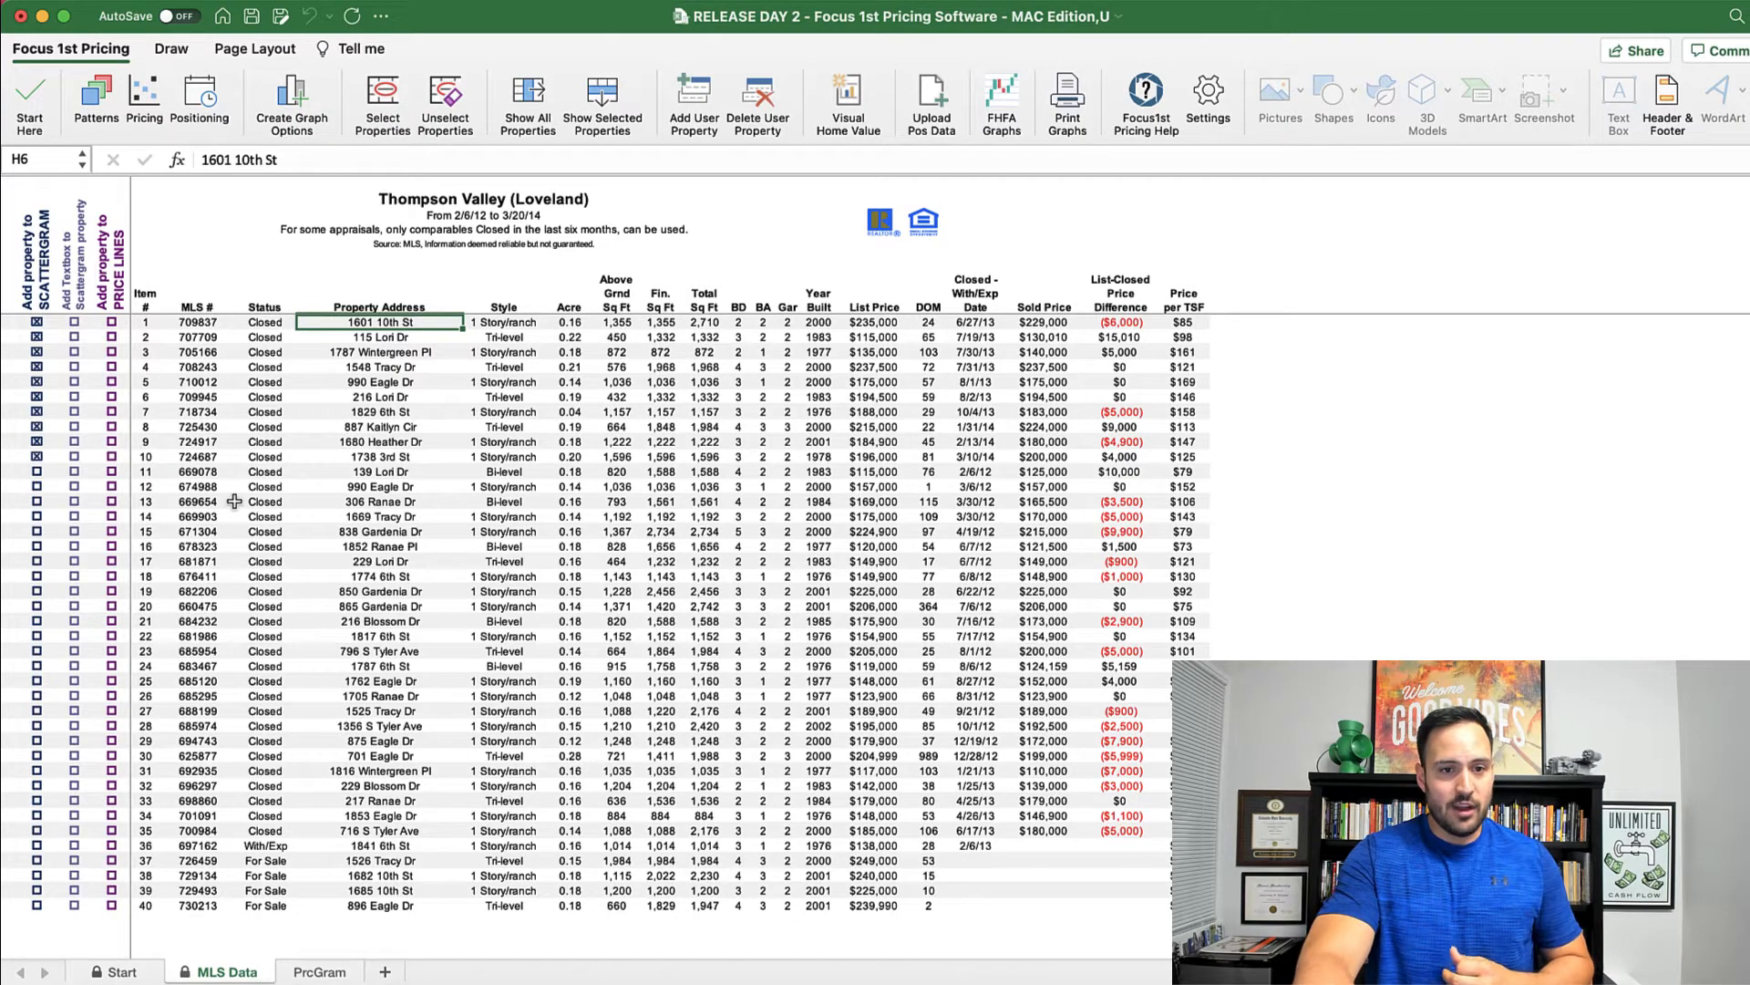
drag(1182, 486, 158, 483)
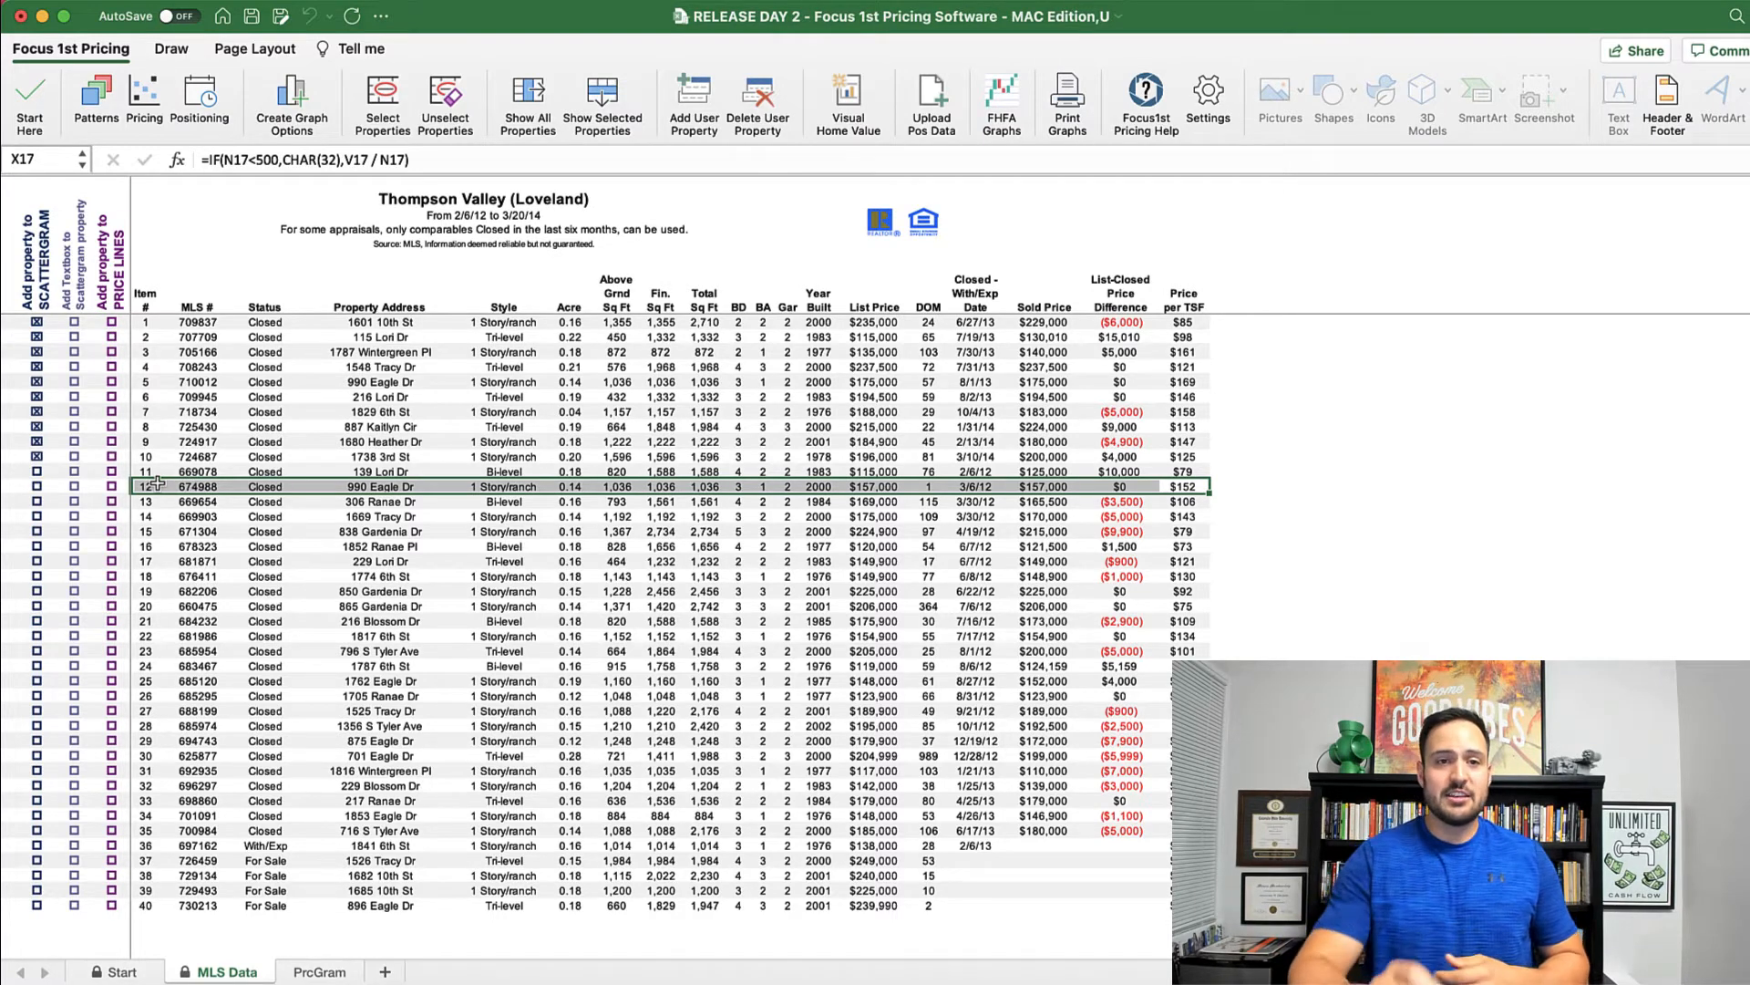
click(394, 99)
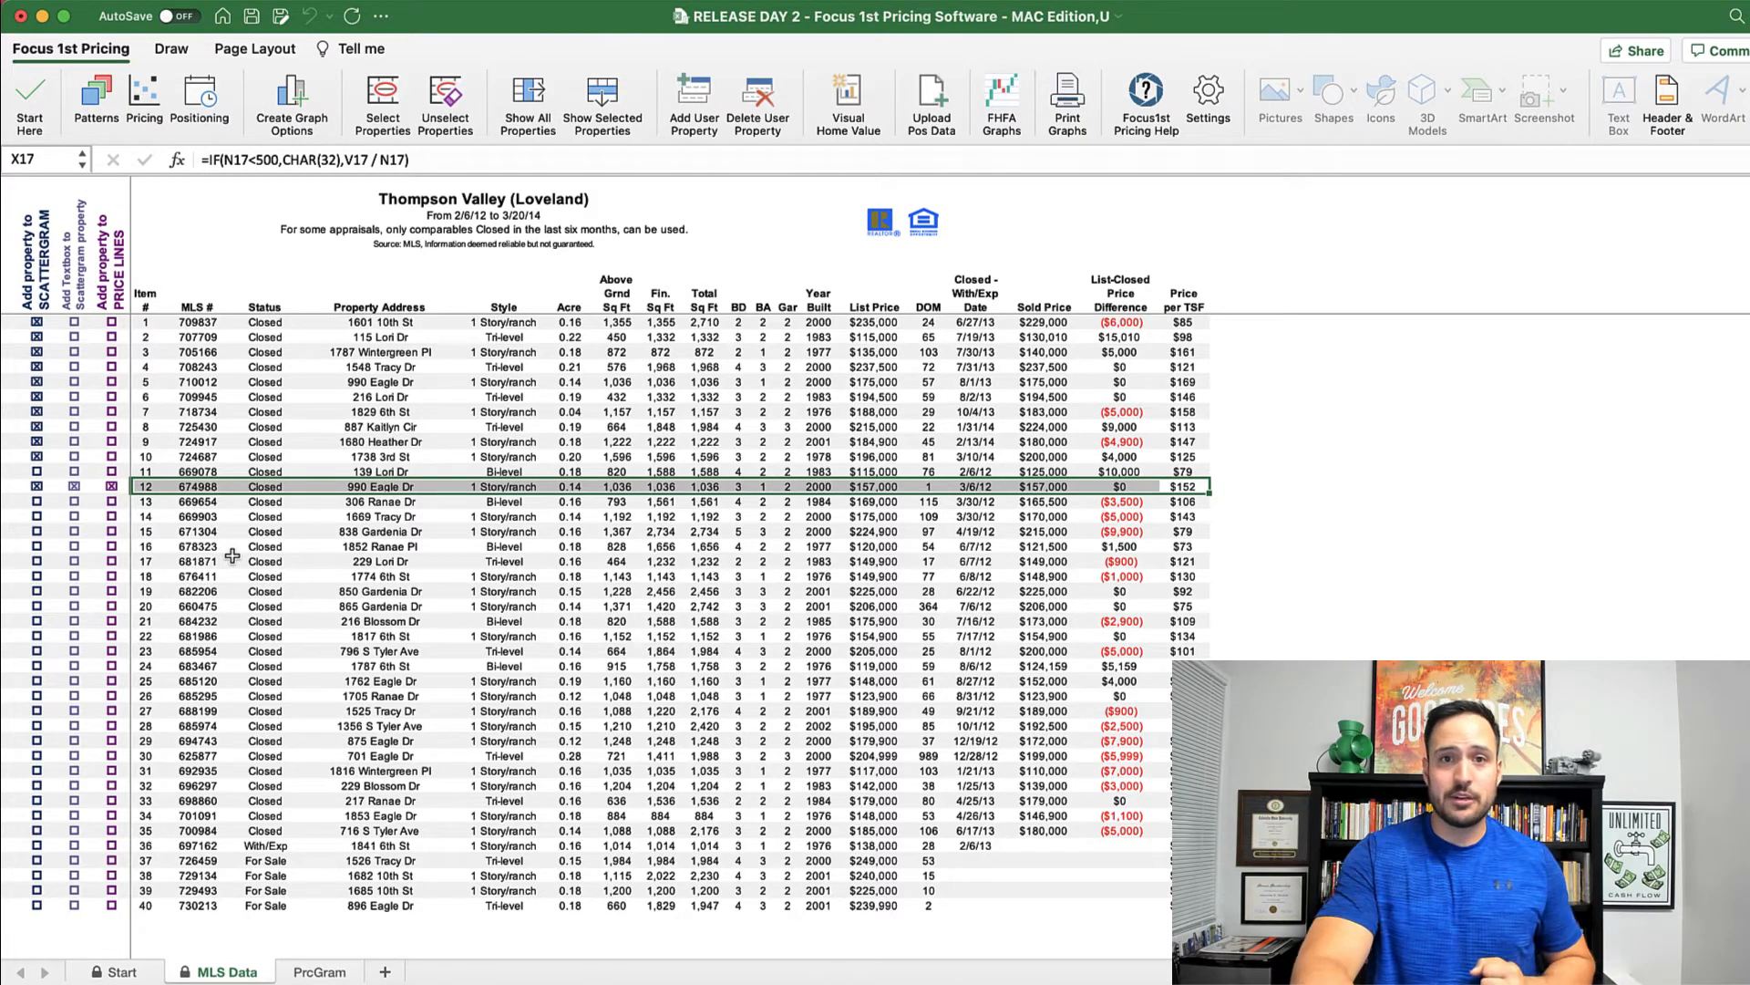
click(253, 575)
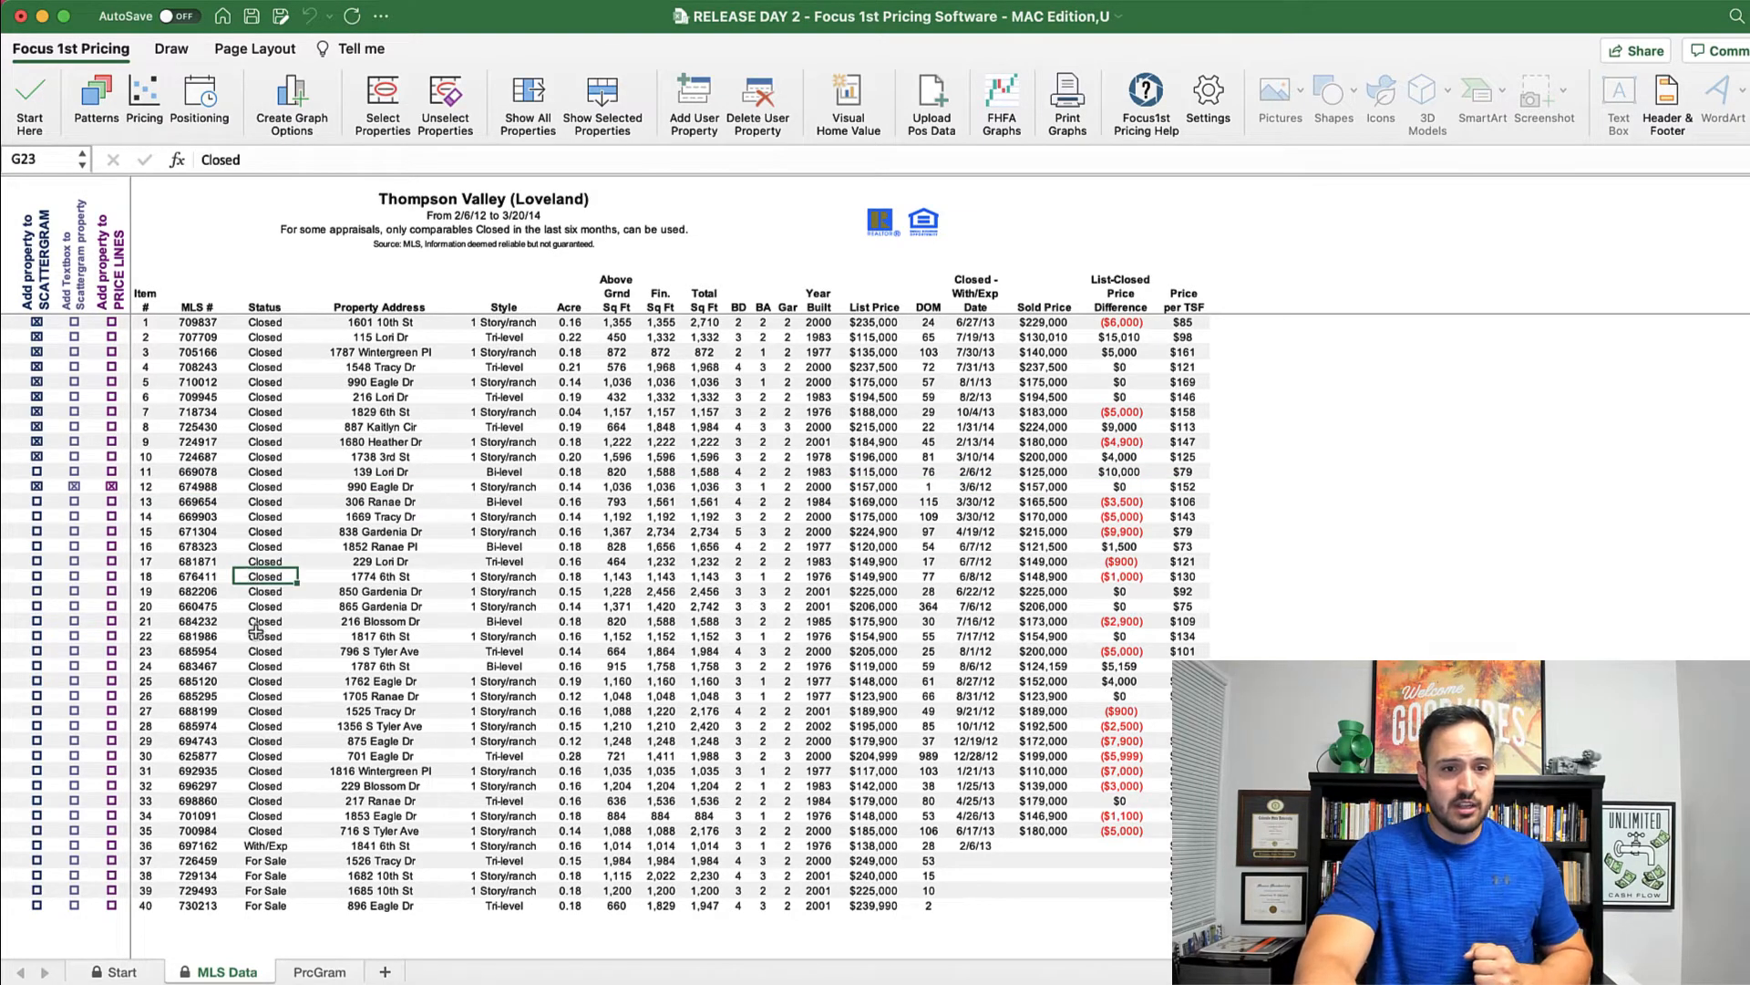
click(45, 577)
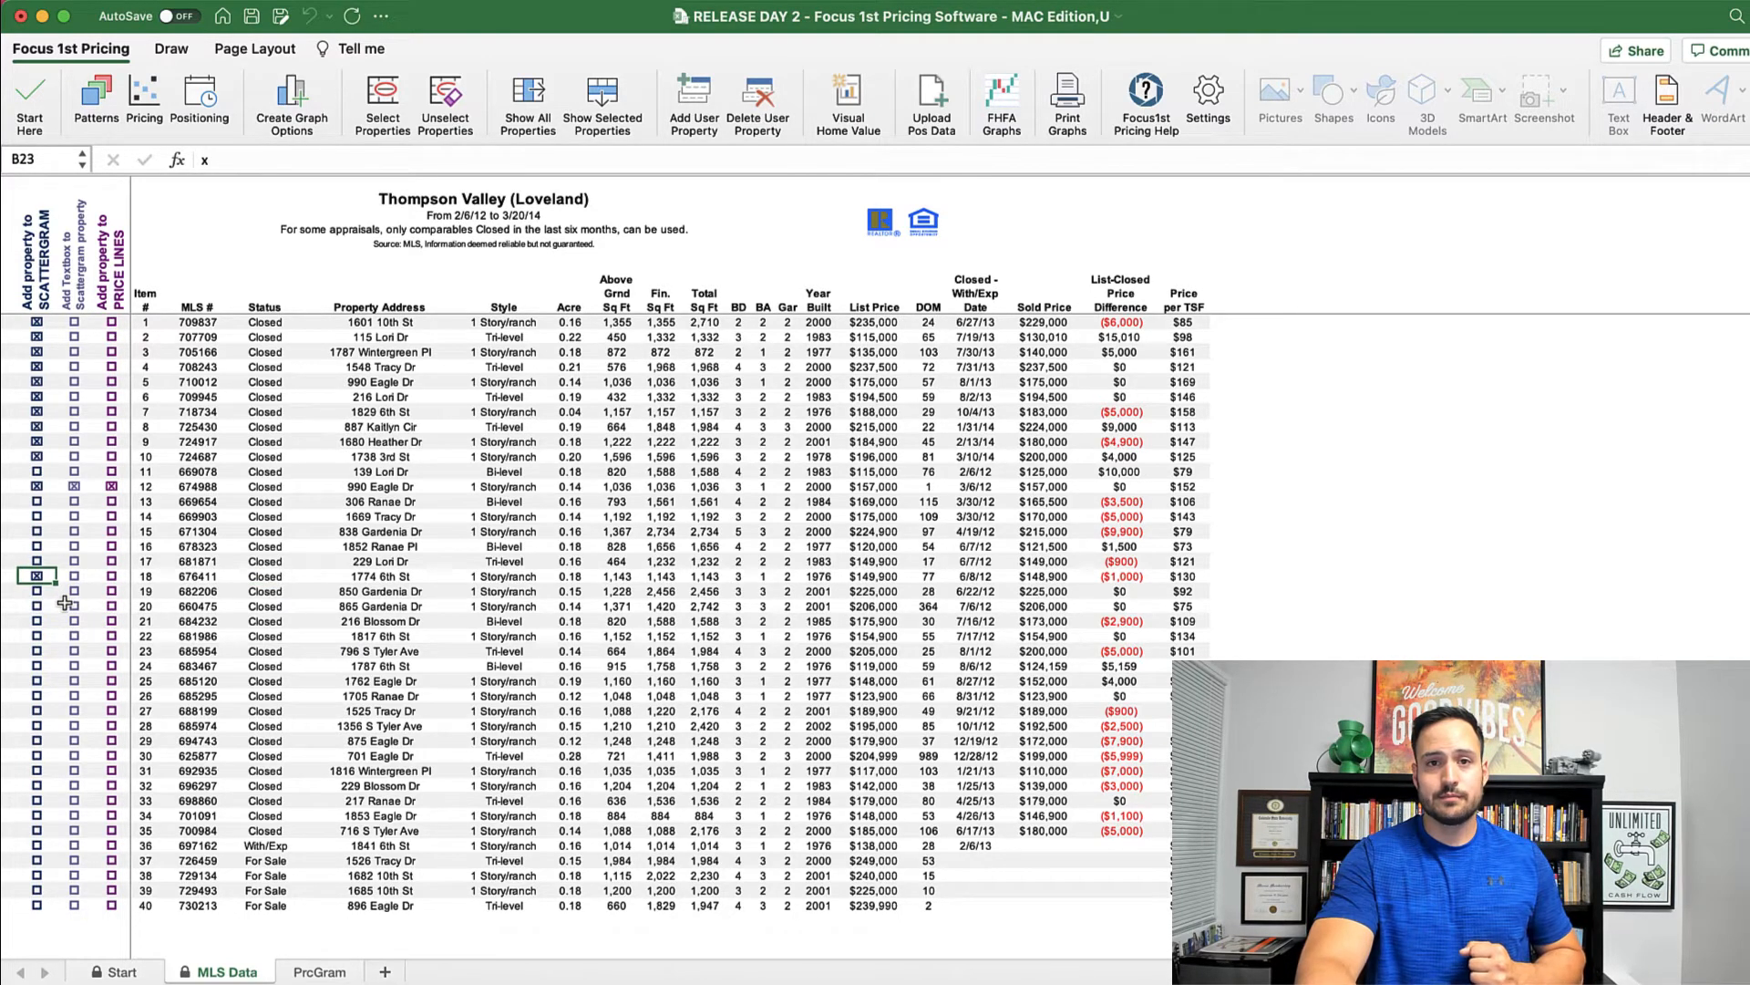
Step: Include both closed and for-sale properties in the scattergram data selection
click(293, 102)
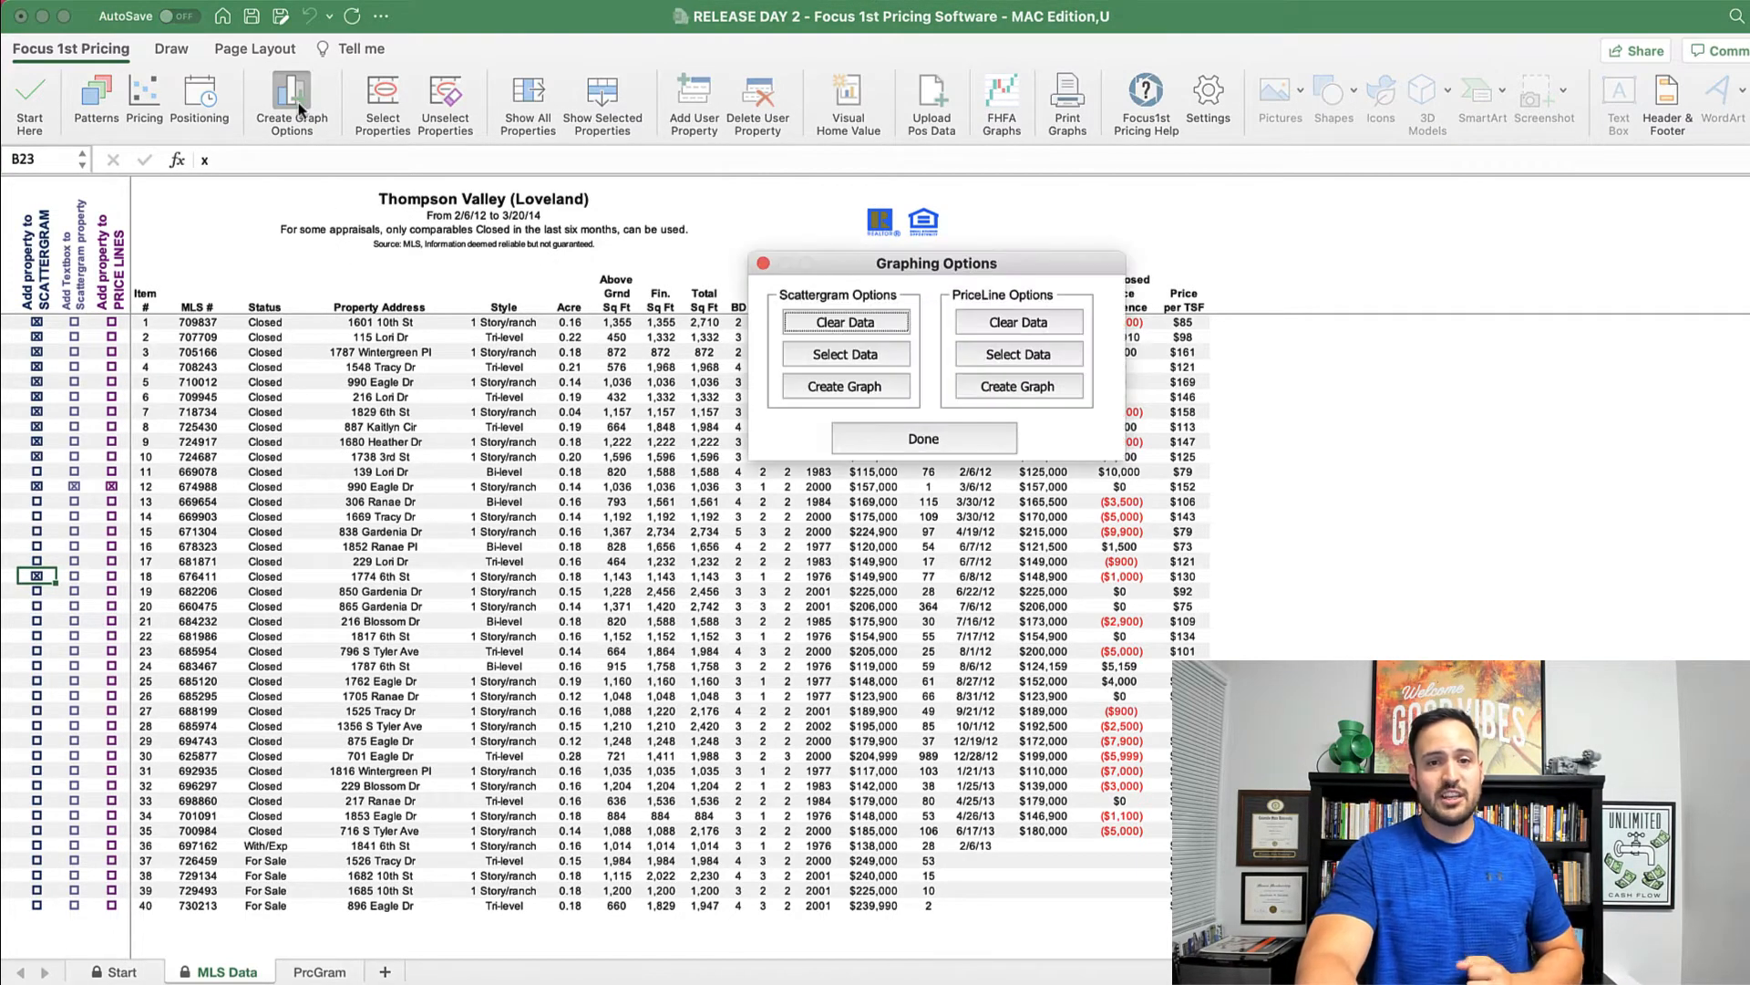
click(833, 356)
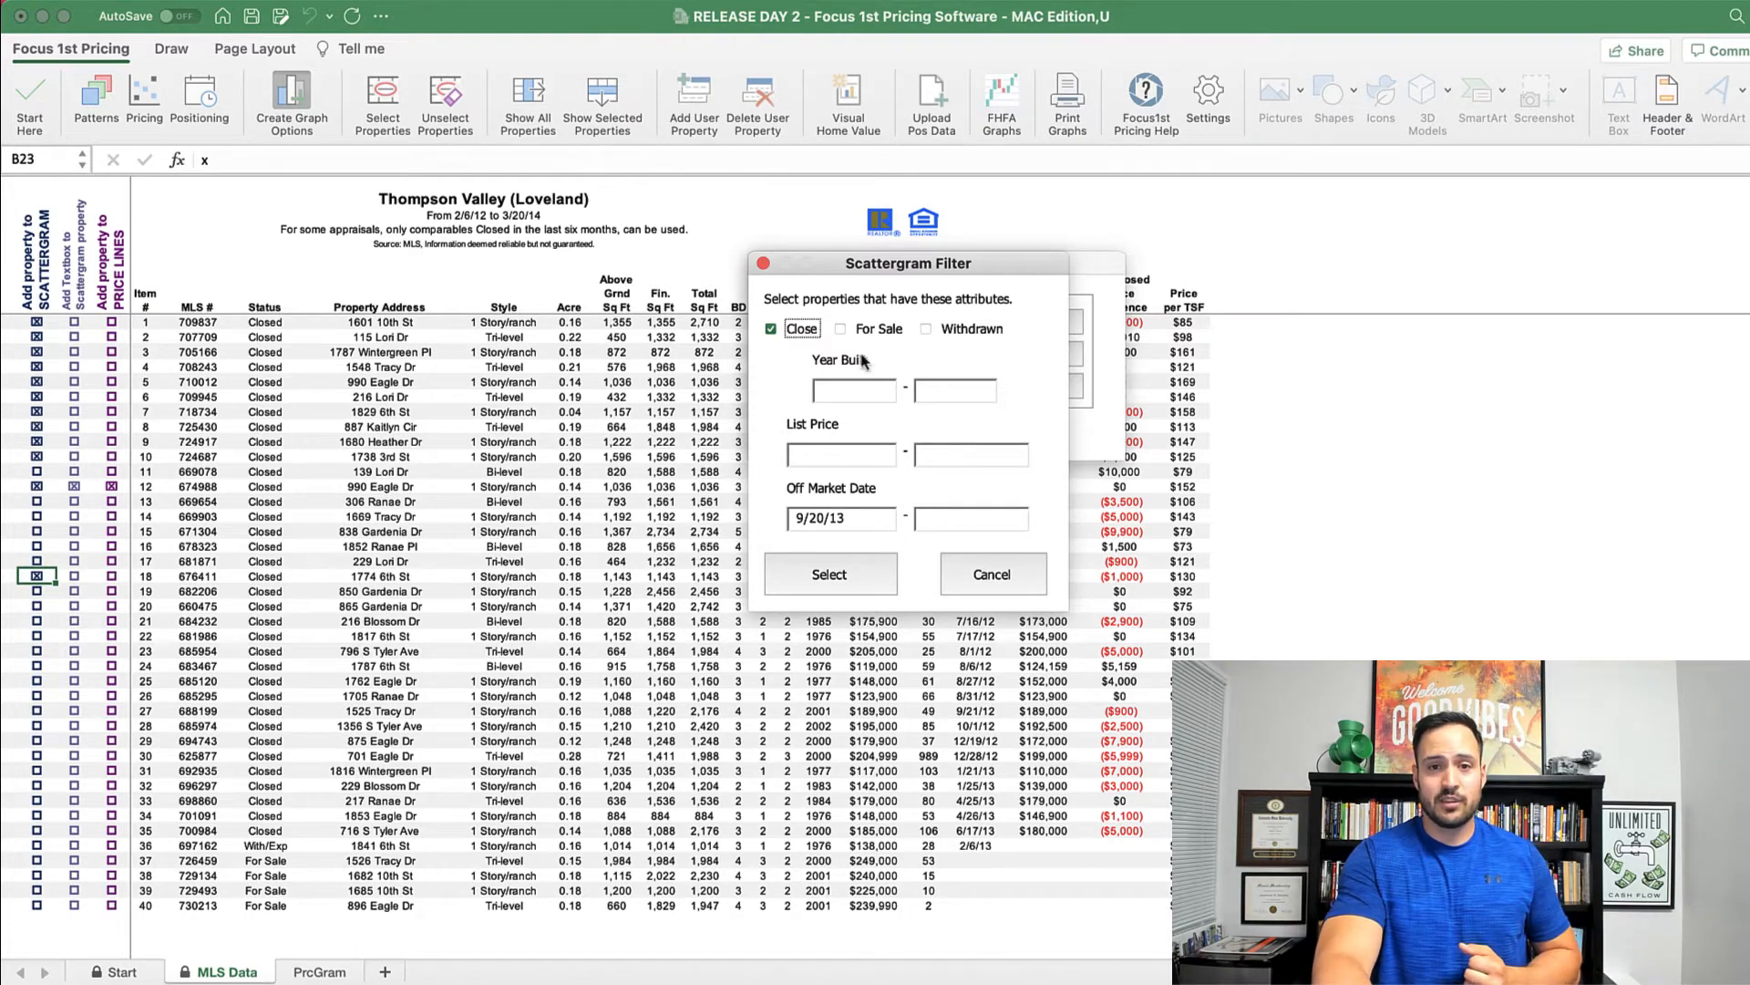
click(840, 332)
click(845, 581)
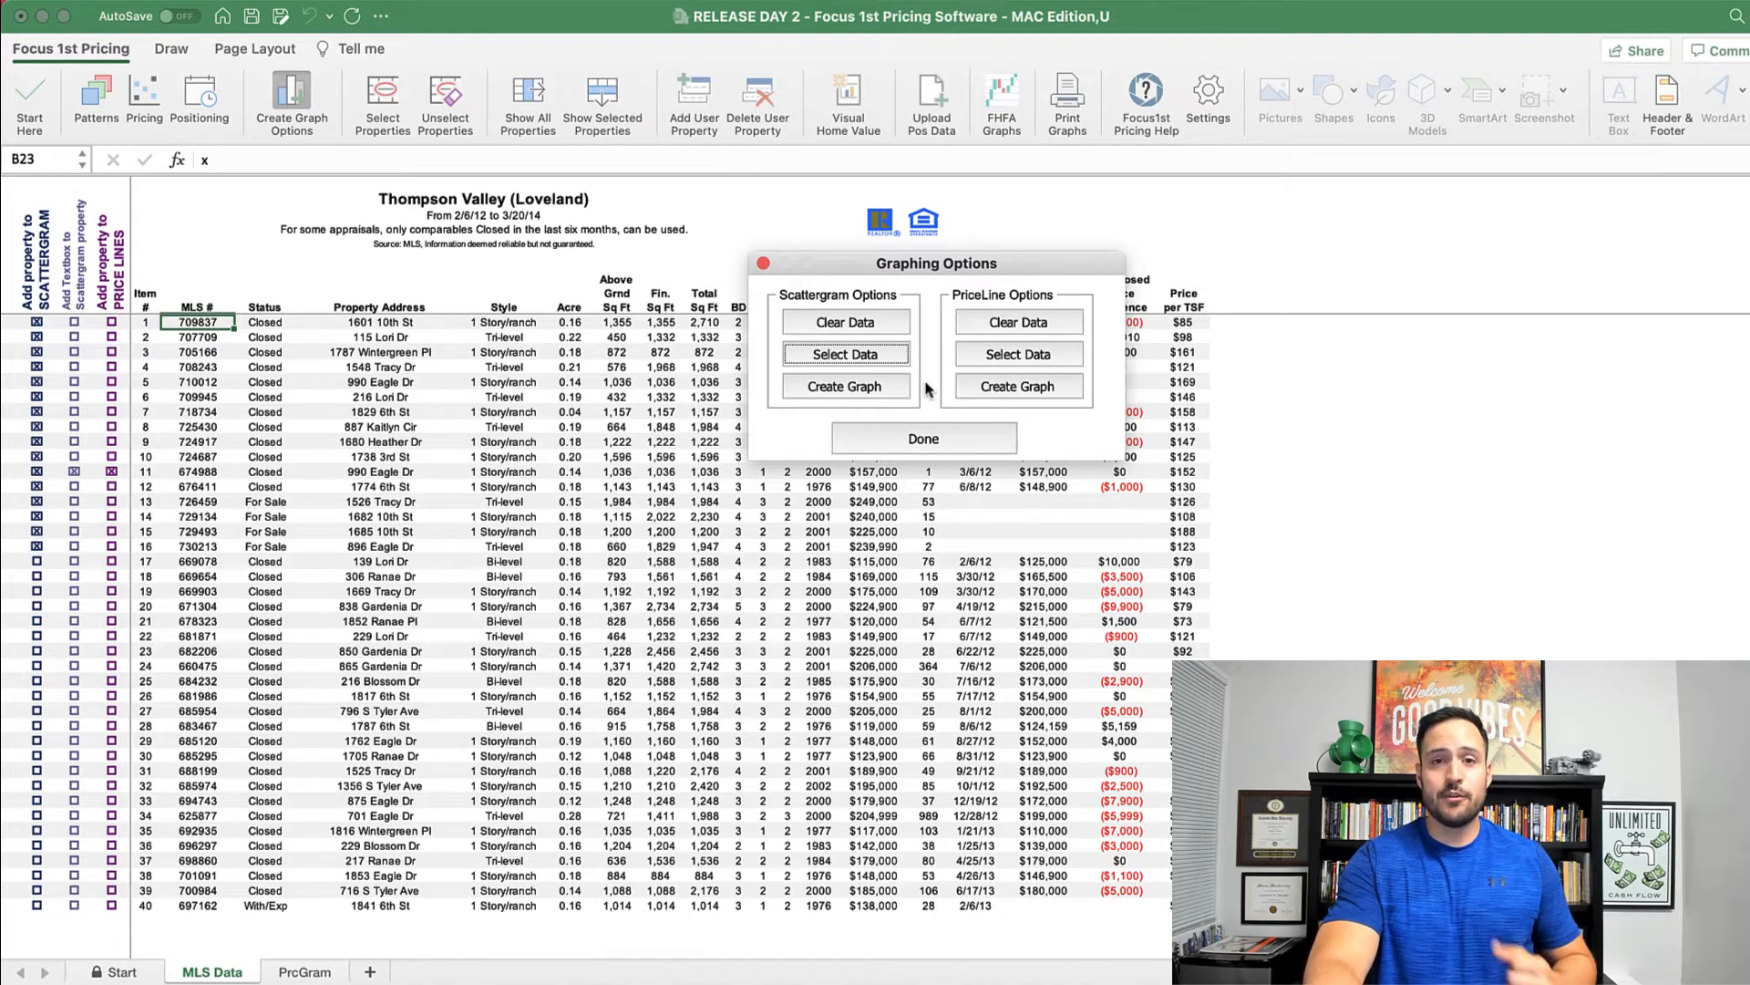
Step: Create the Total Square Feet pricing scattergram, keeping both the old and new charts
click(843, 389)
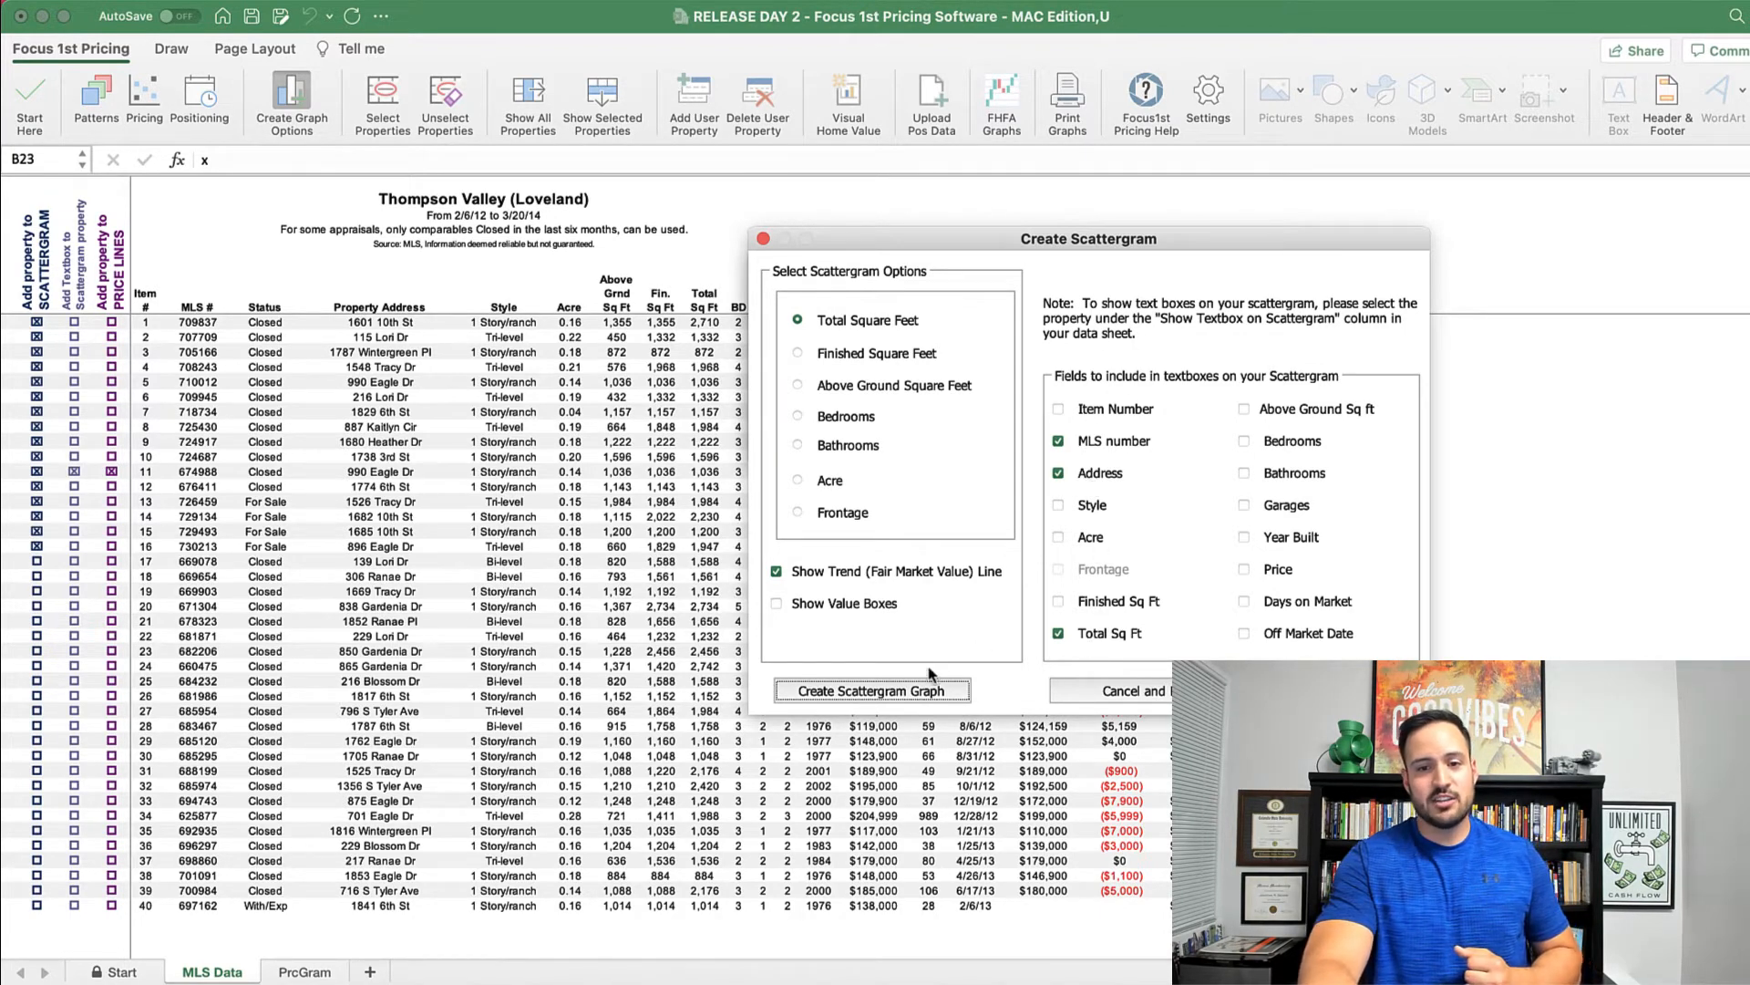
click(902, 693)
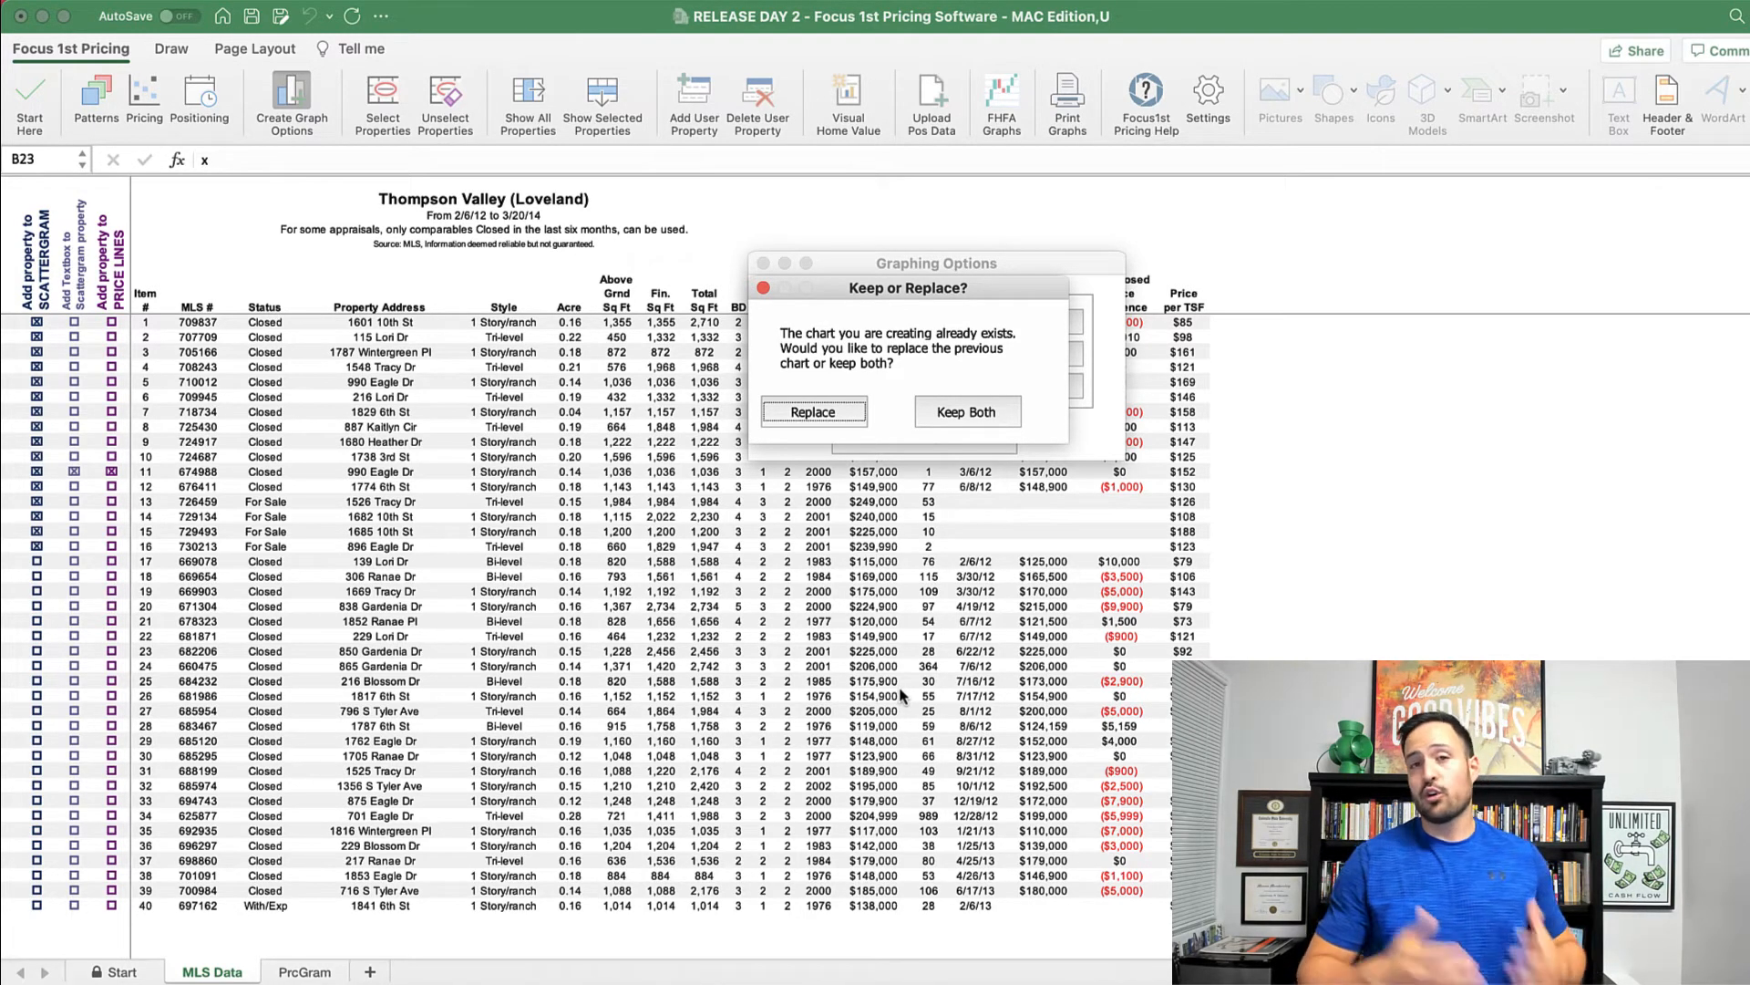
click(956, 418)
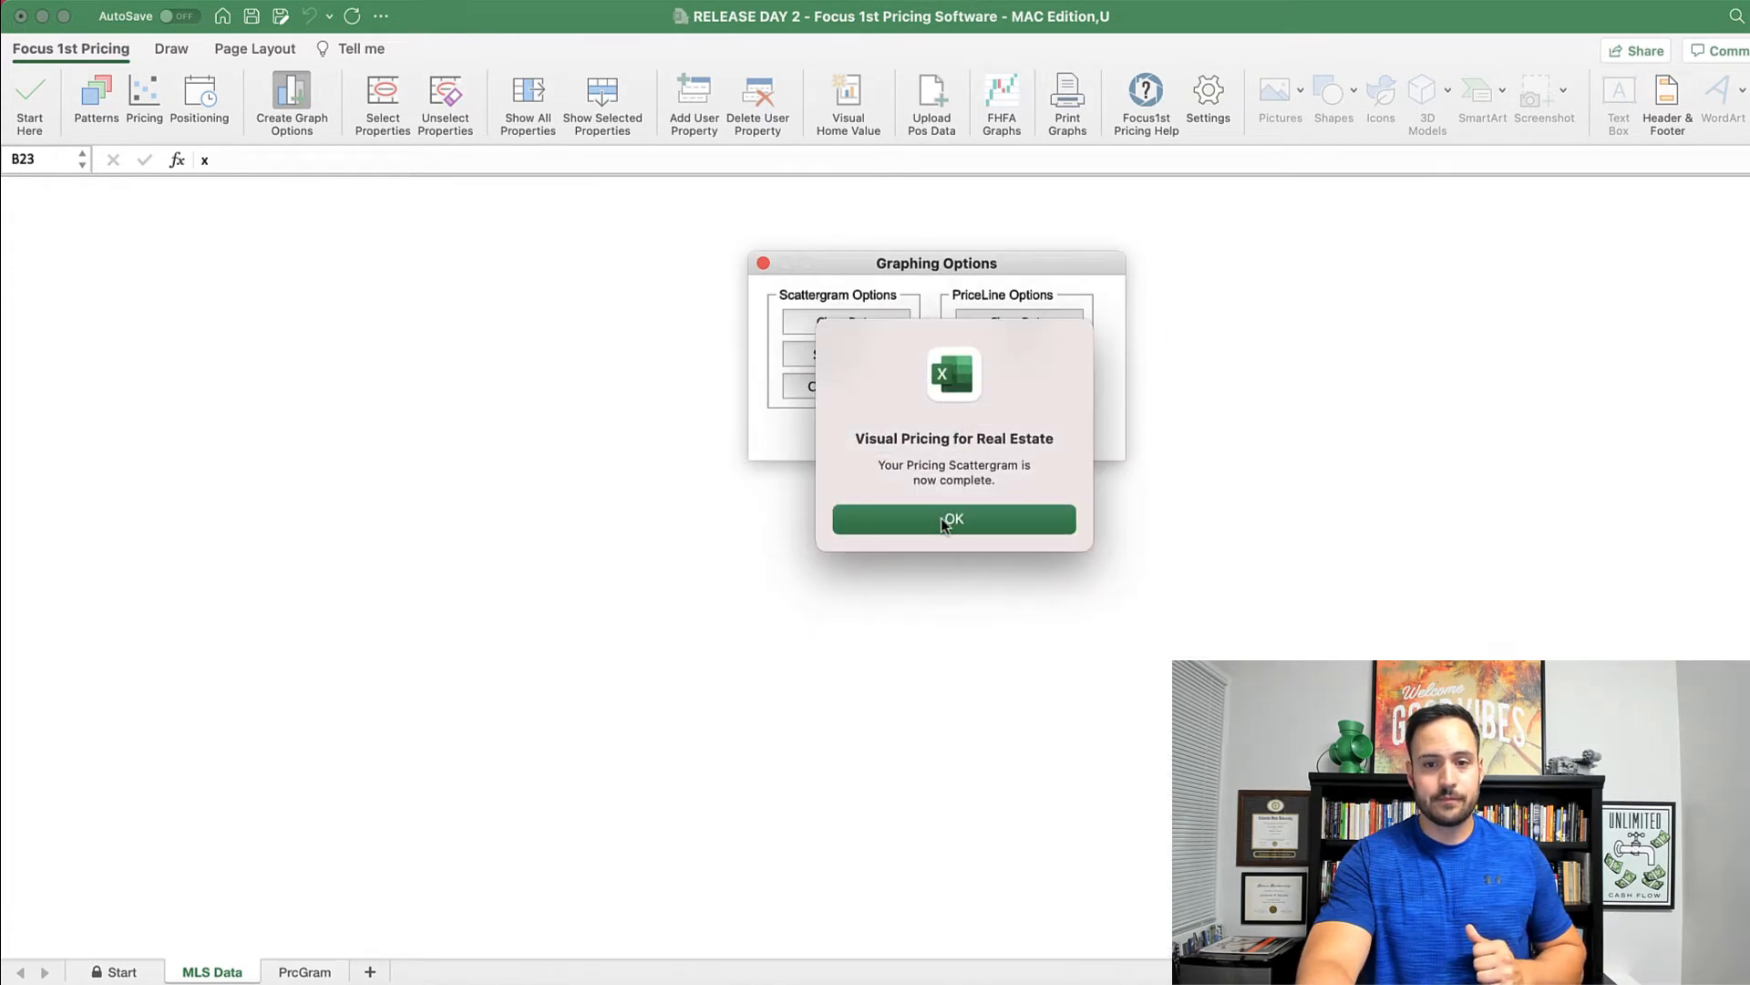
Step: Move the MLS#674988 data label up and right of its point on the new scattergram
click(943, 520)
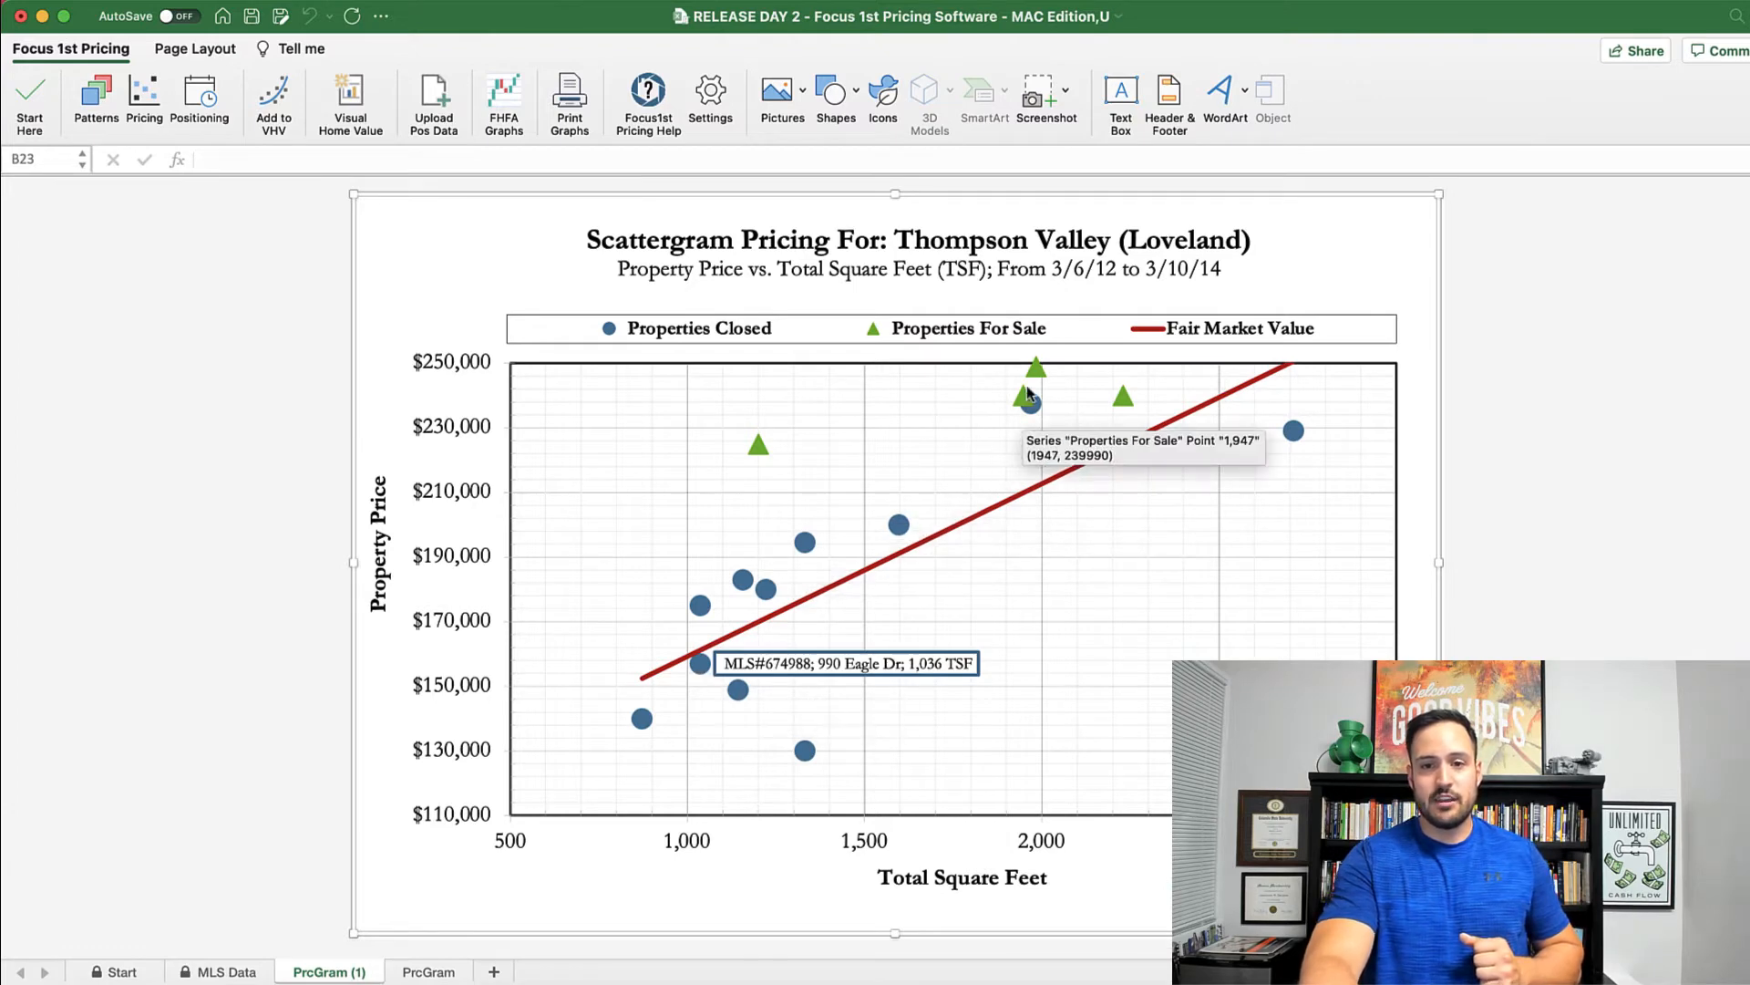
click(837, 671)
drag(839, 673, 1049, 597)
click(1527, 646)
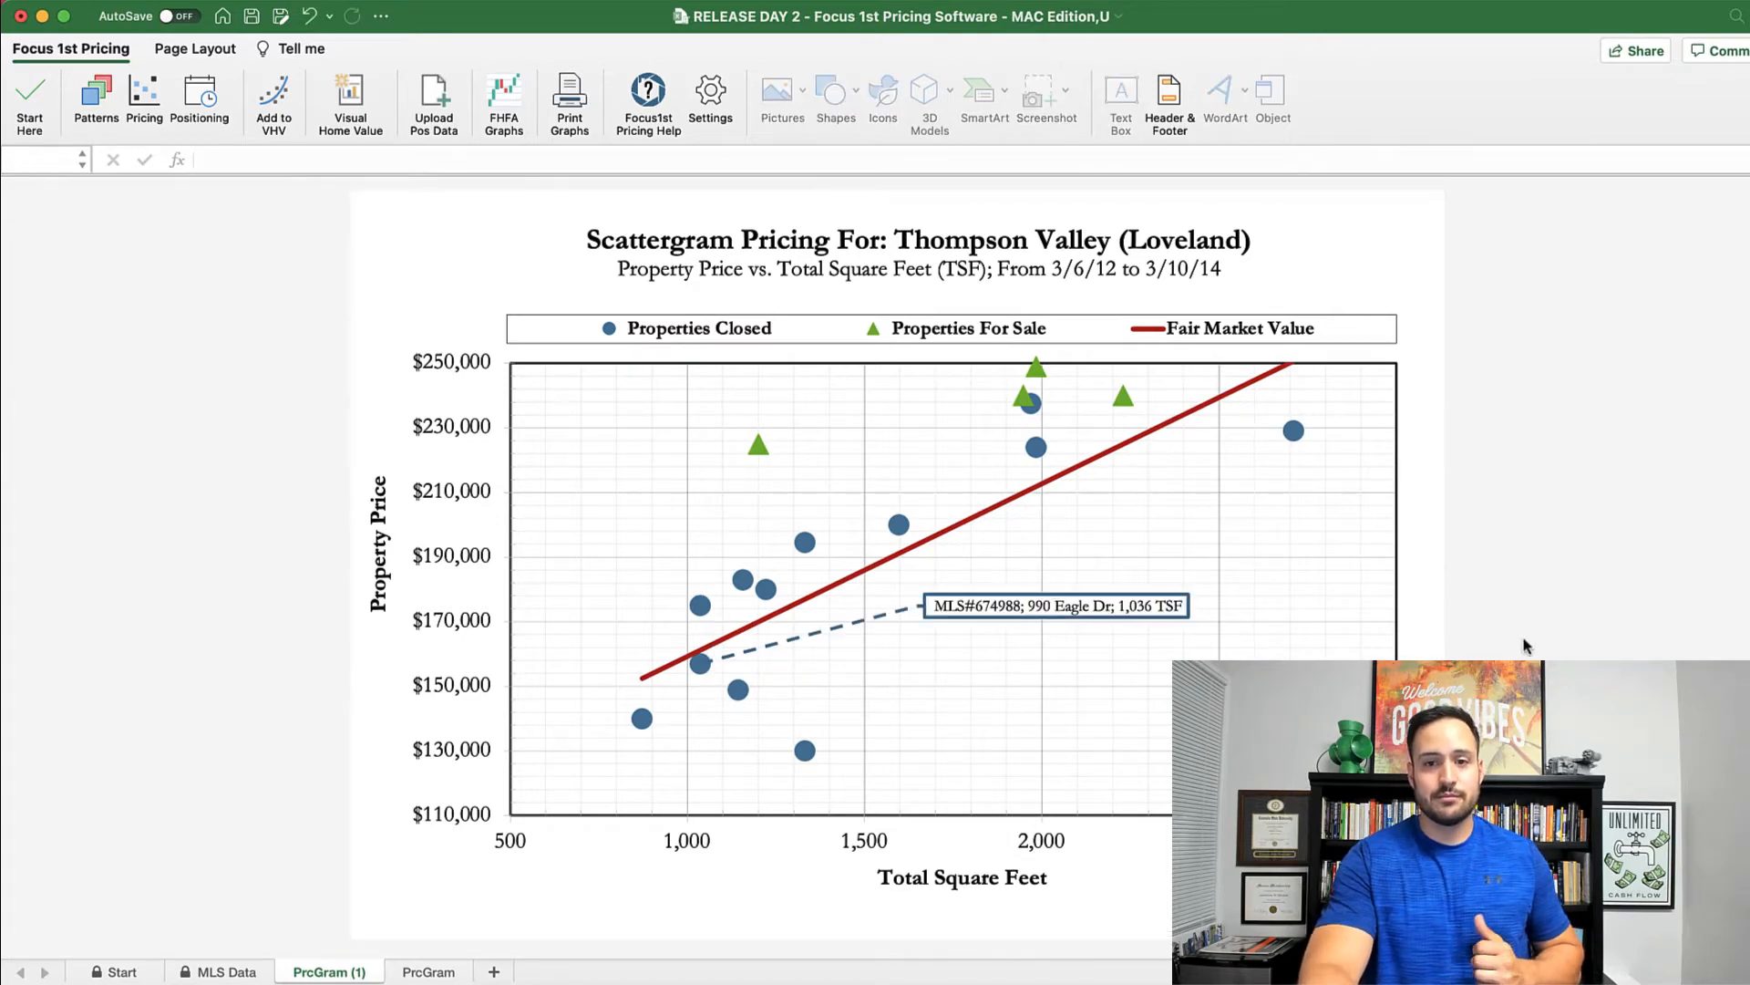
Step: Compare PrcGram with PrcGram (1), then return to the MLS Data property list
click(420, 972)
click(342, 972)
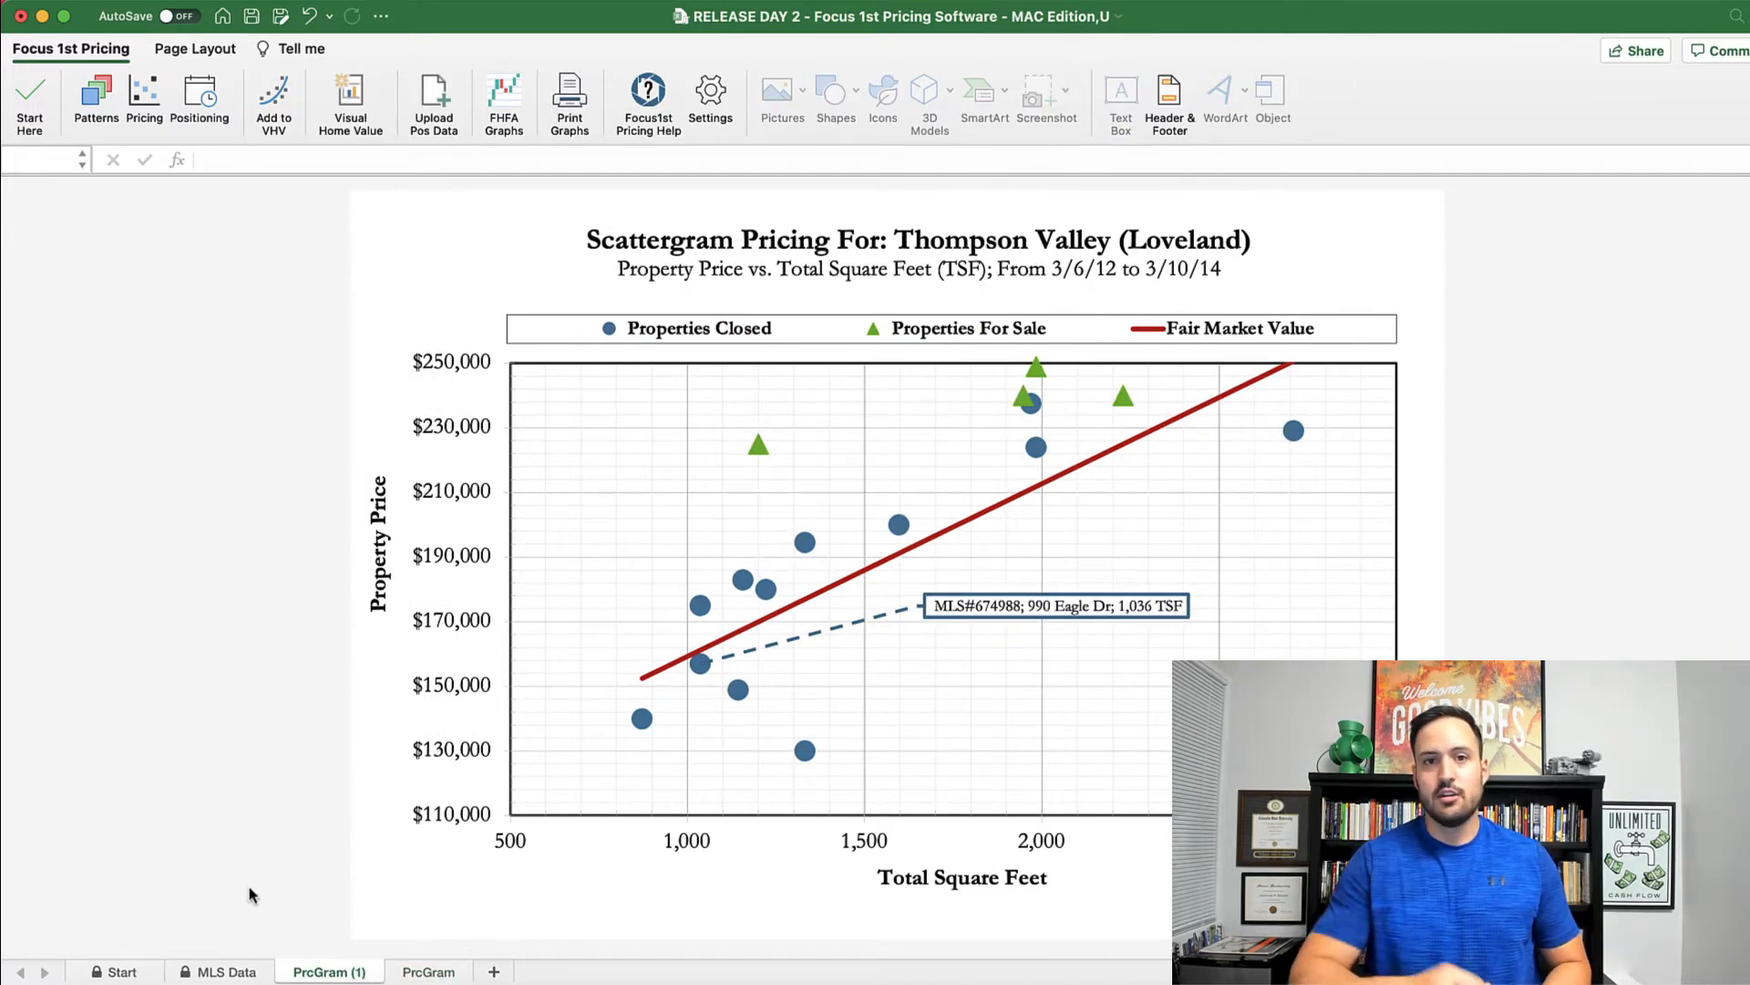
click(144, 96)
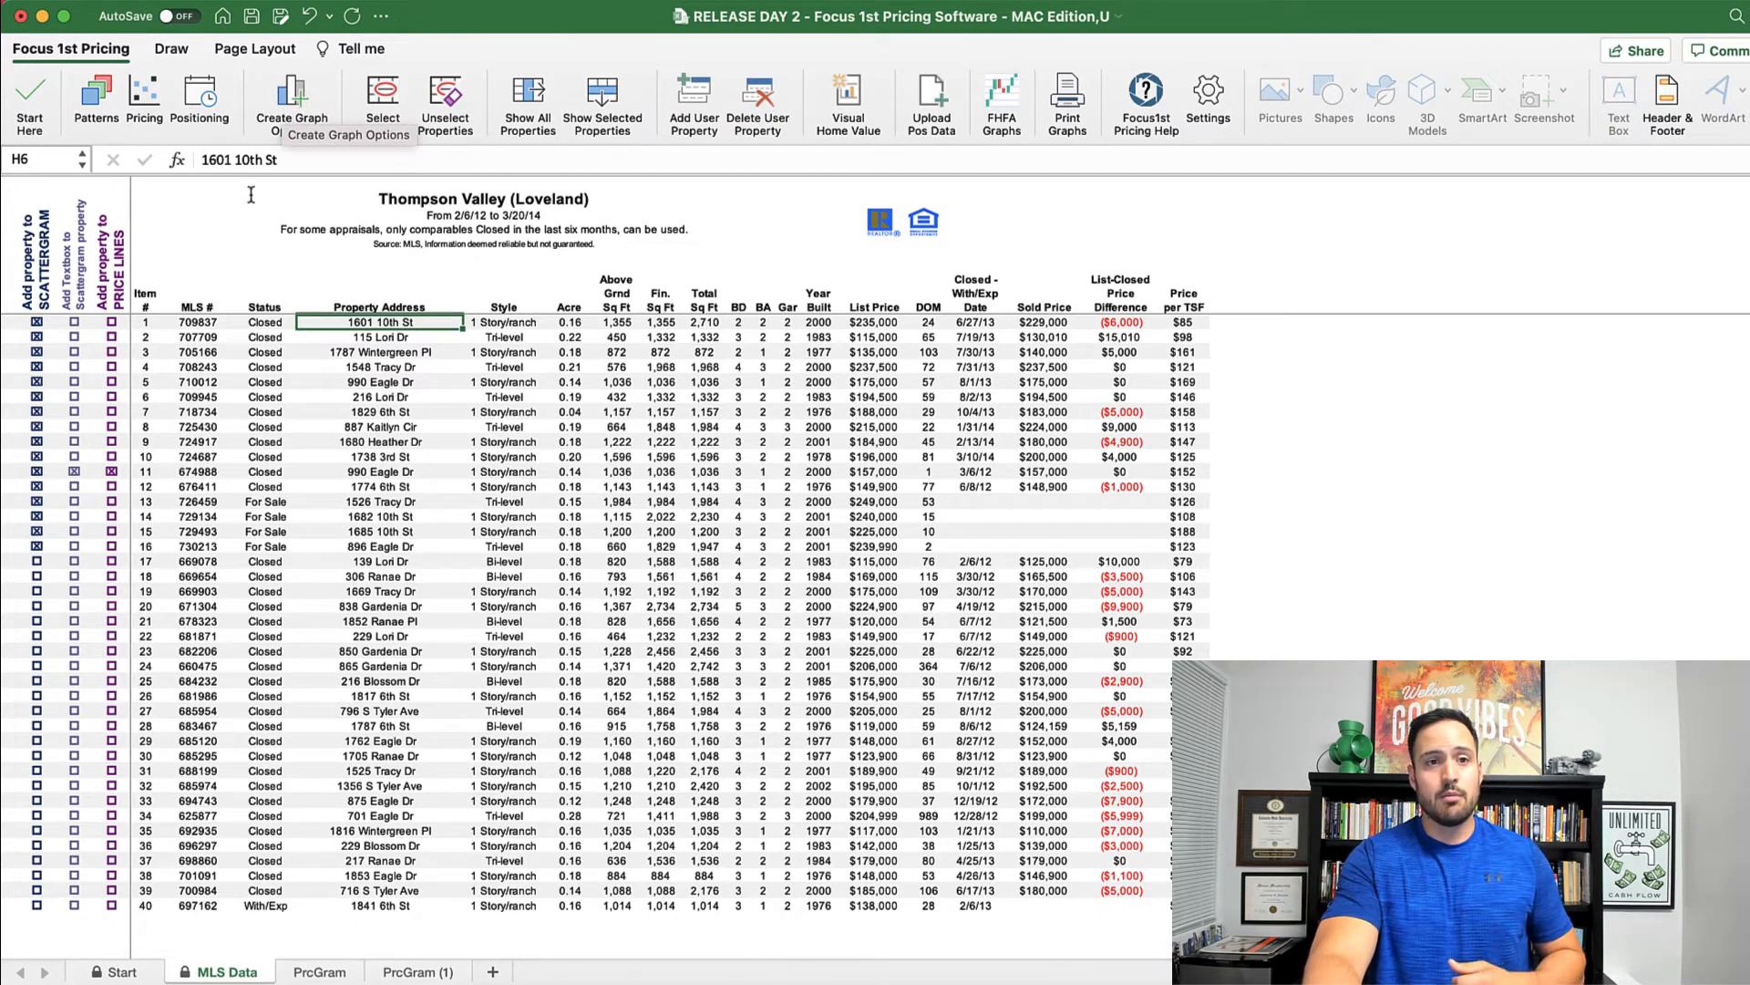
Step: Import the positioning export .txt file with labels 250k - 300k and Loveland
click(935, 116)
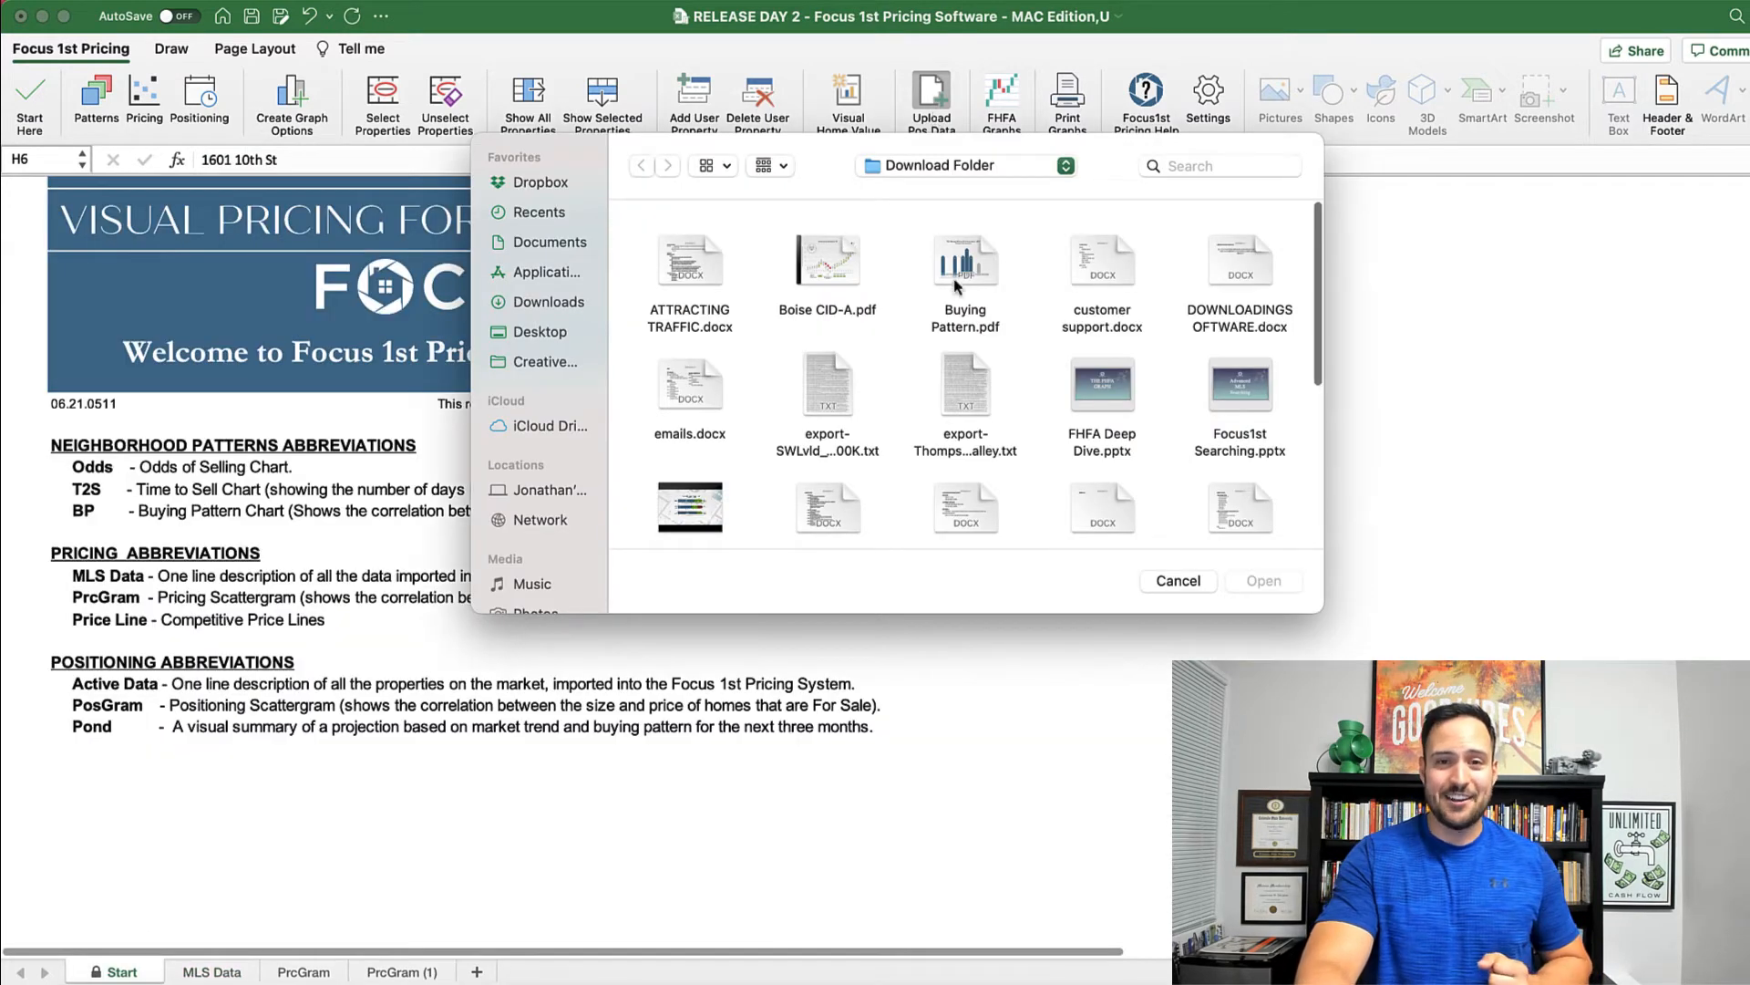
click(827, 392)
click(1270, 586)
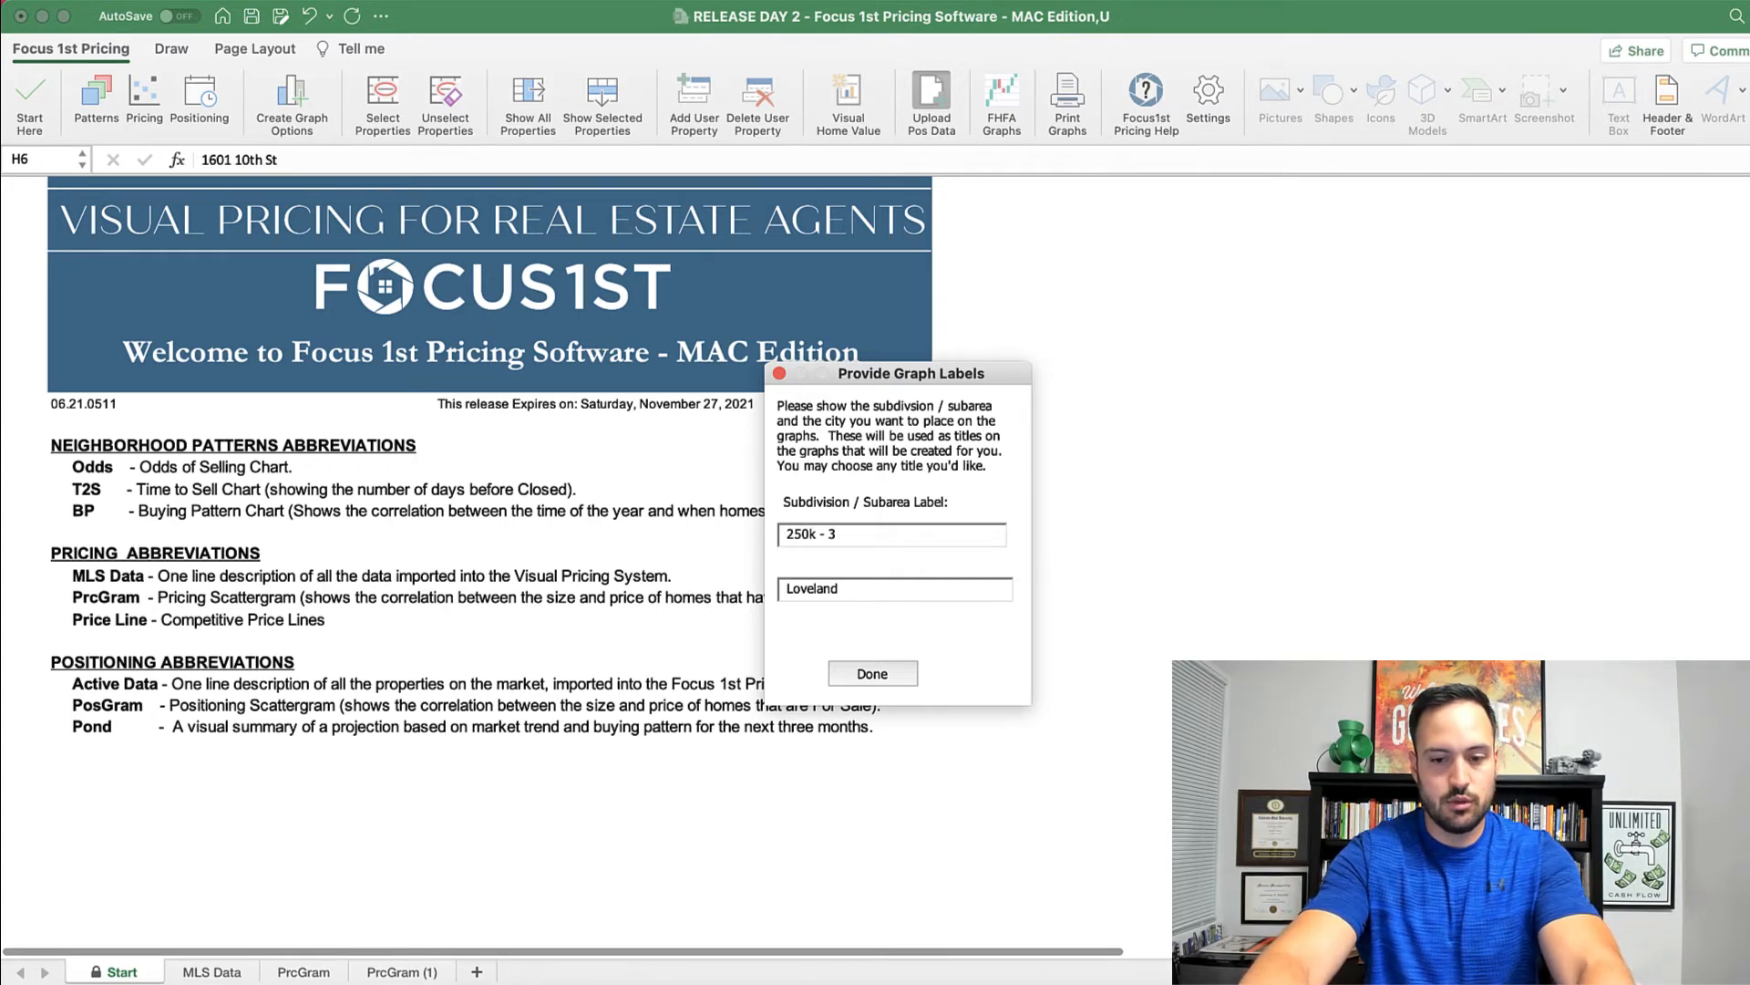
text(k)
click(884, 674)
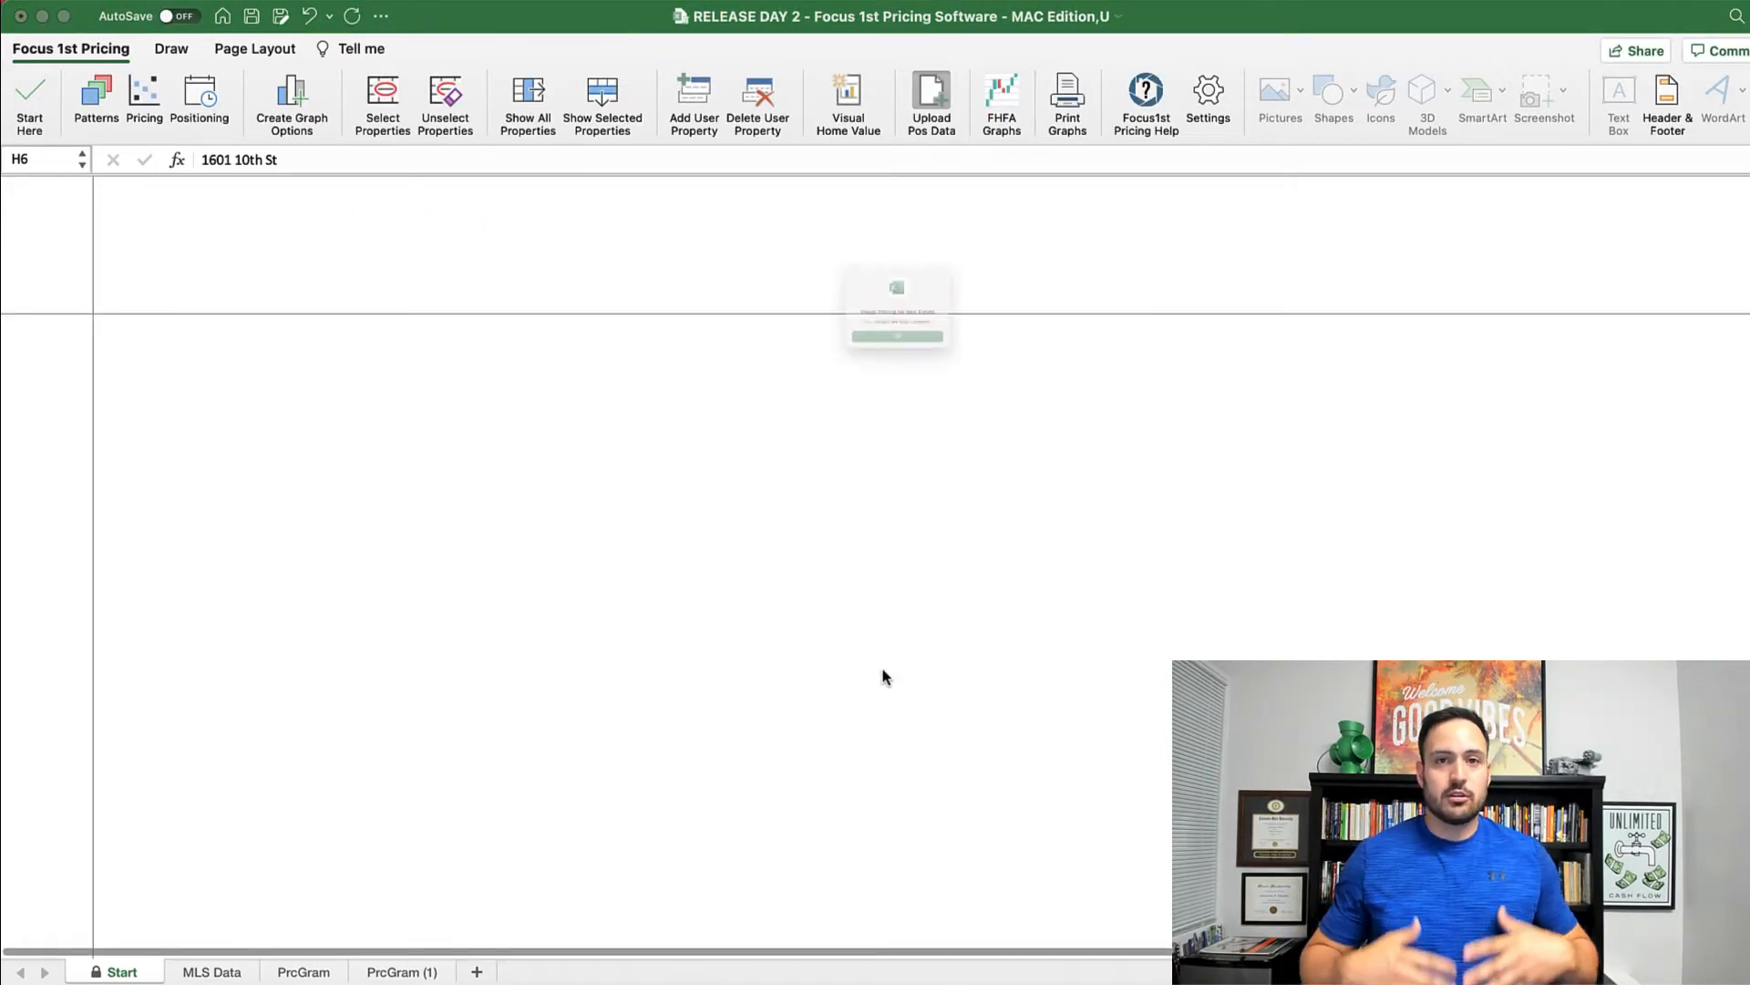
click(839, 382)
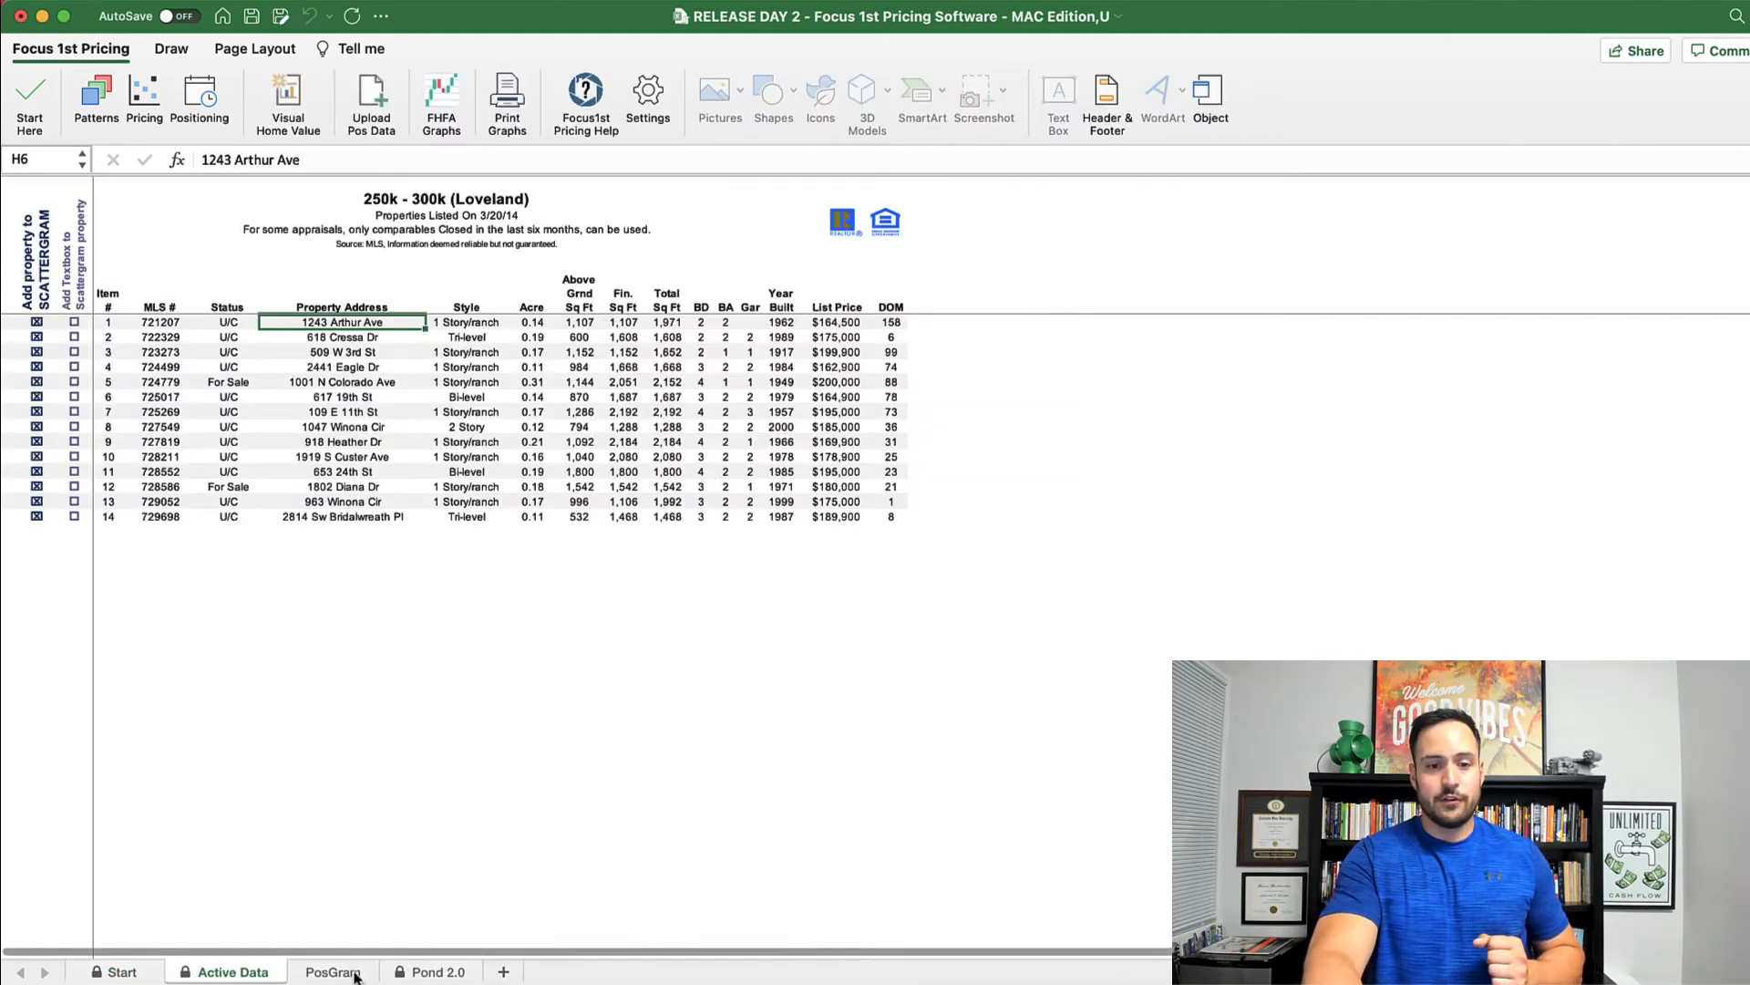
click(433, 972)
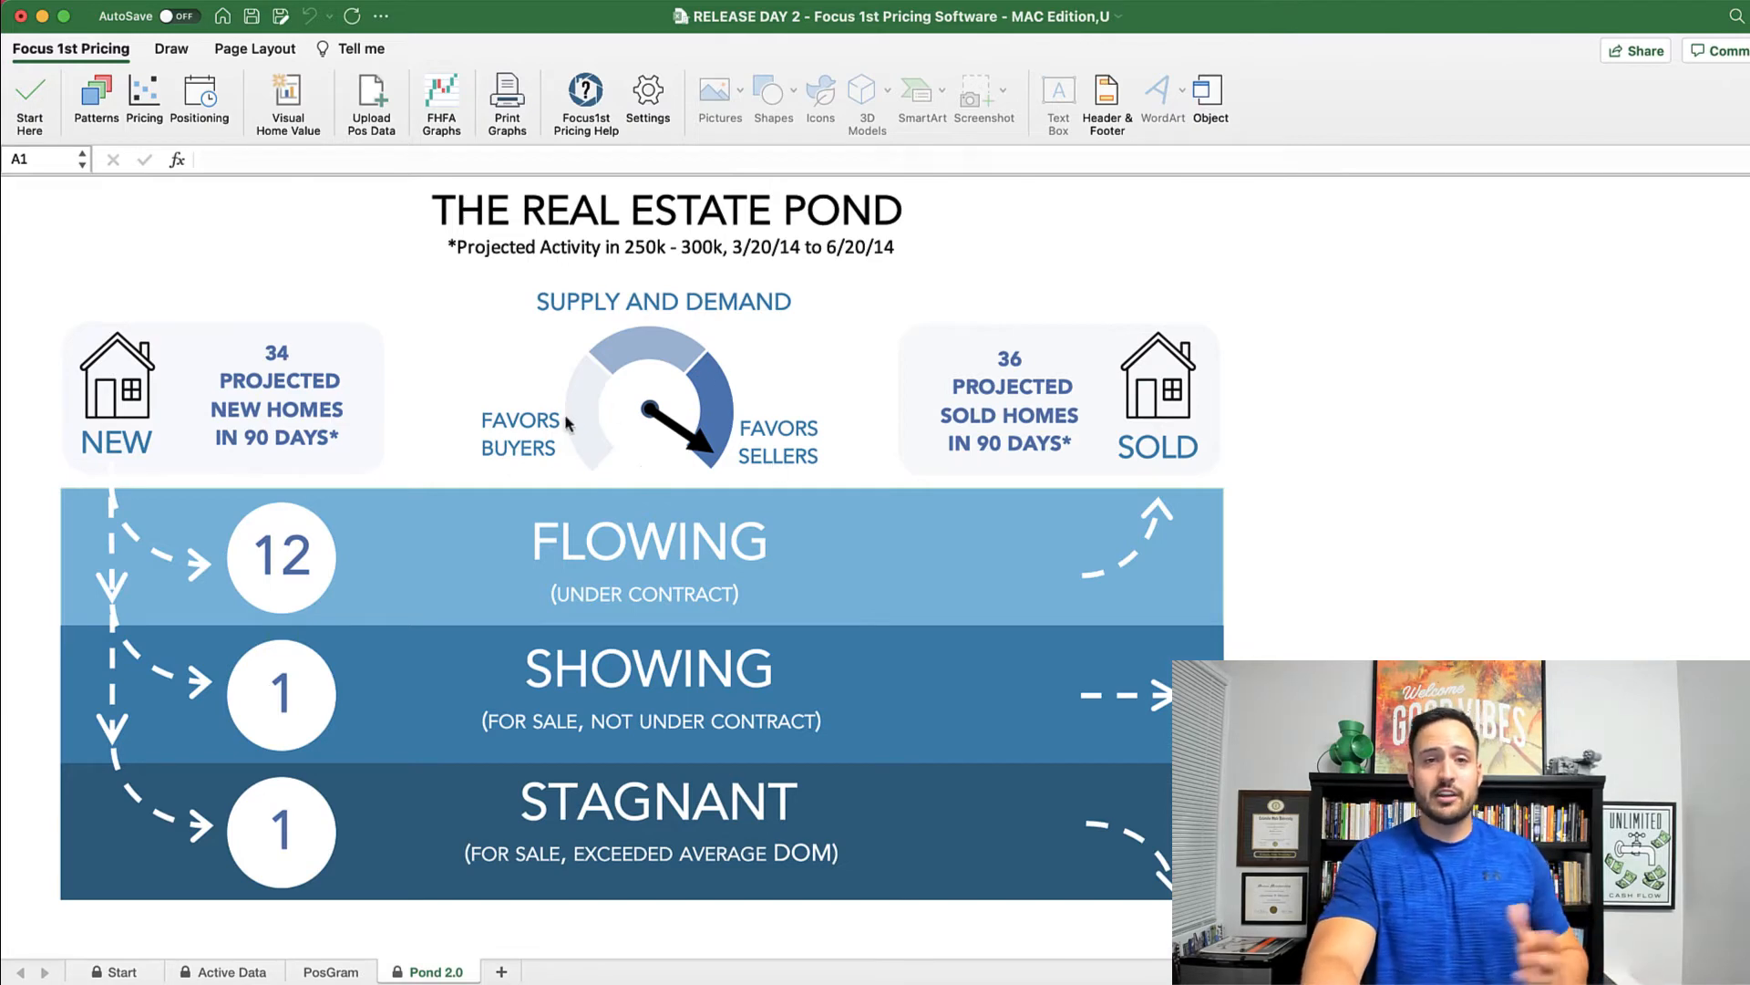
click(331, 972)
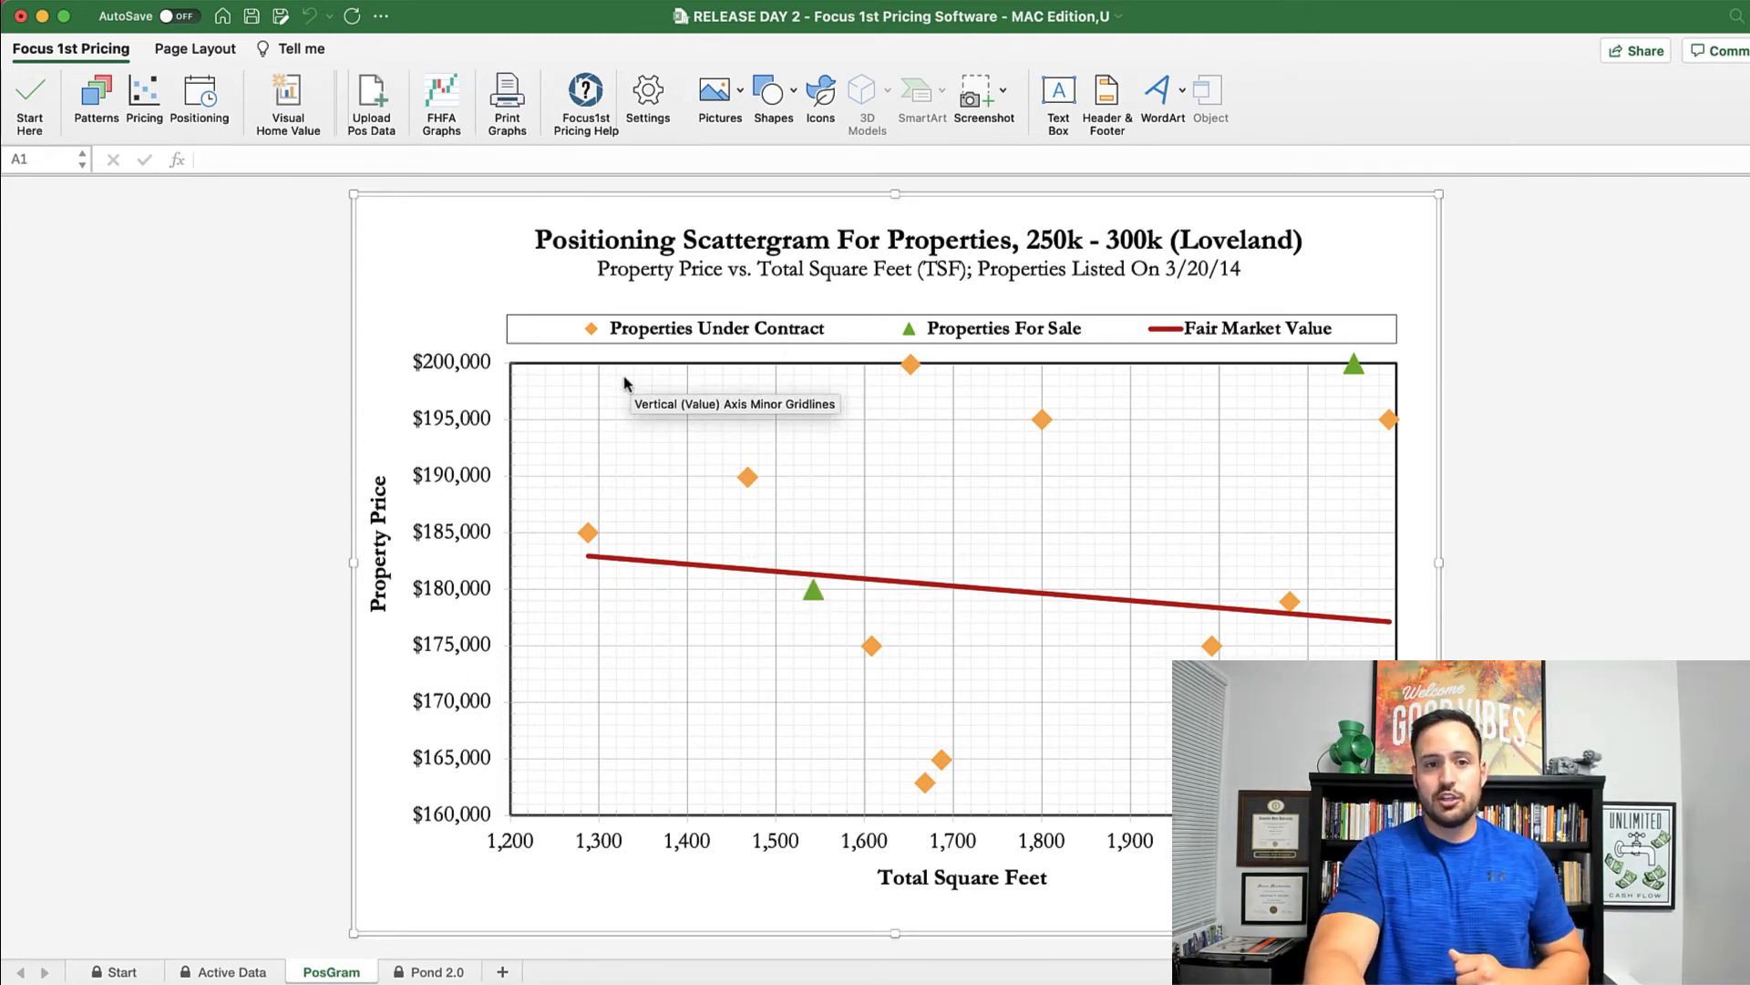
click(203, 100)
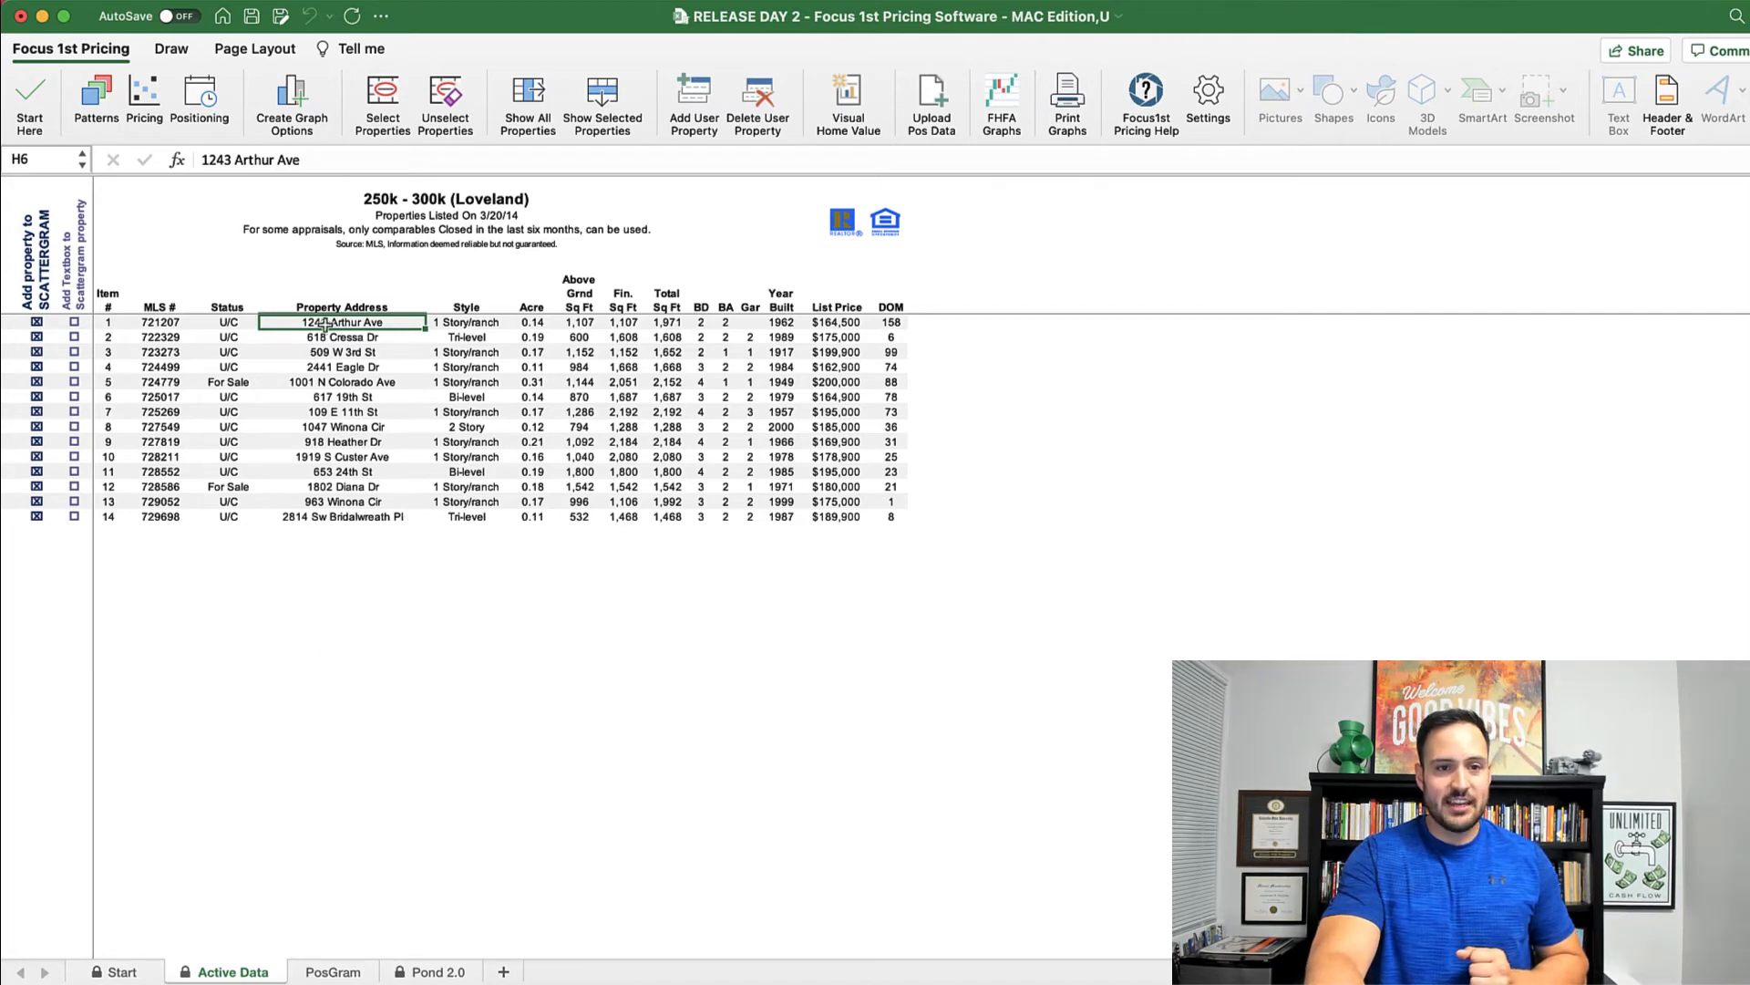
Step: Mark the first four Active Data properties (C6:C9) for scattergram text boxes
drag(325, 321, 327, 367)
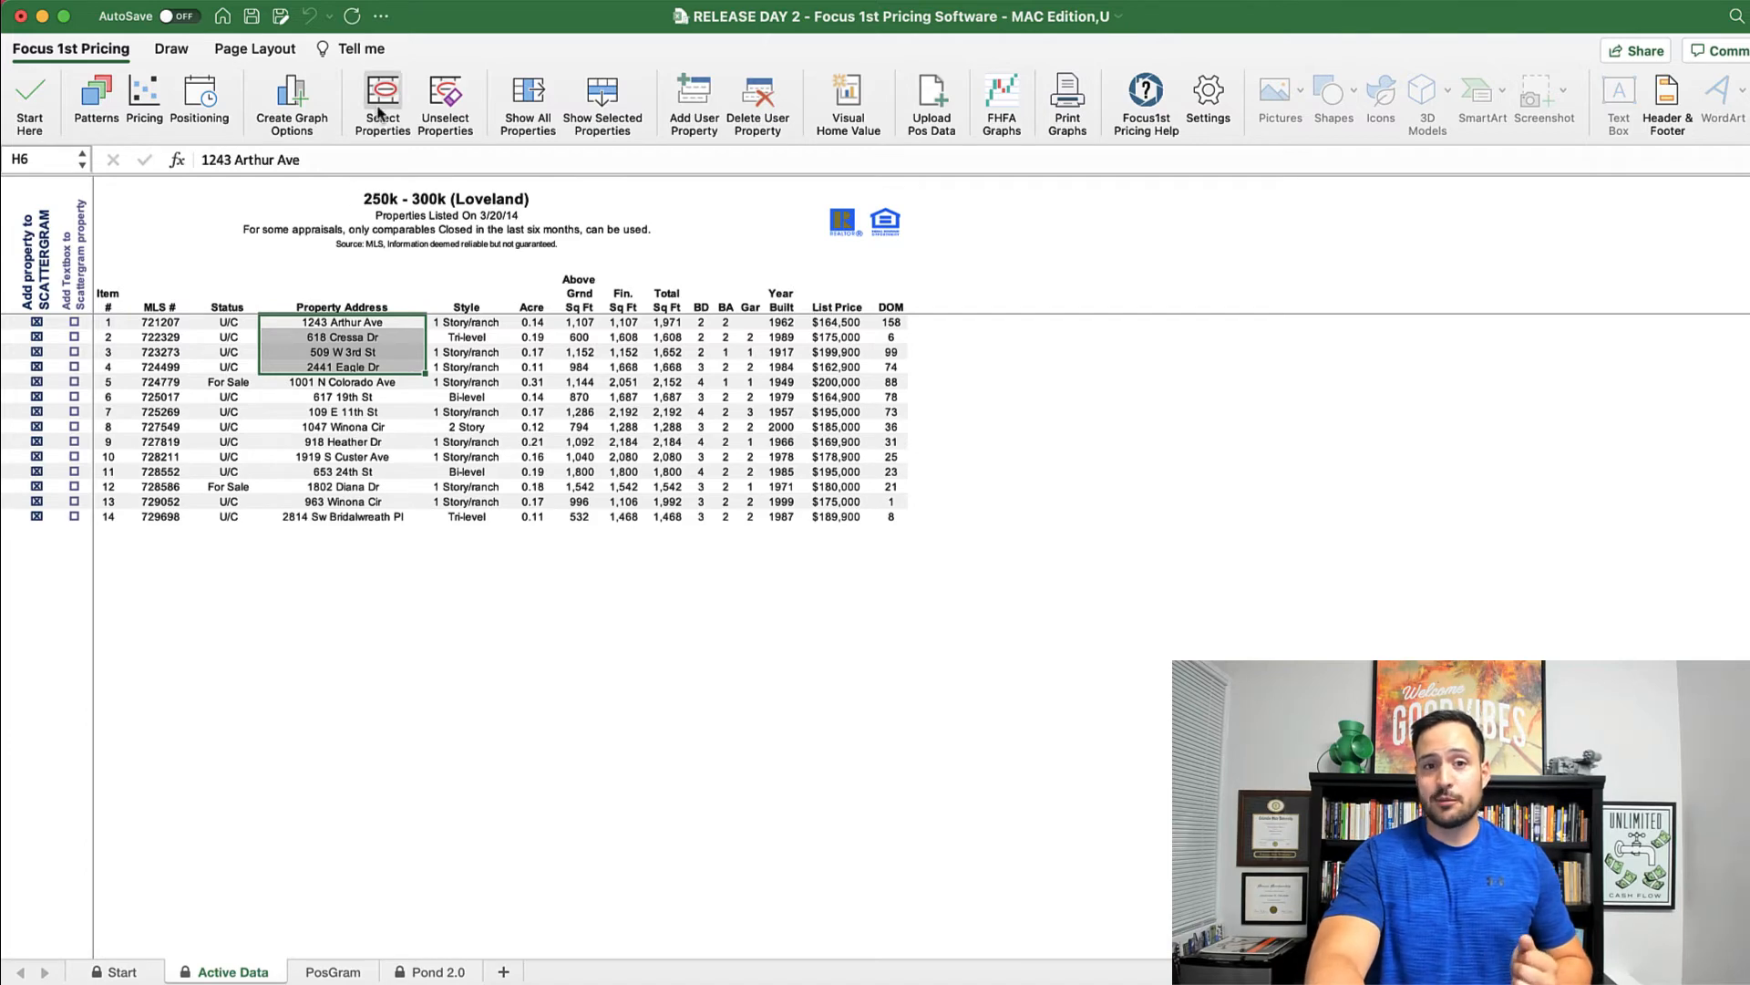
drag(74, 322, 79, 367)
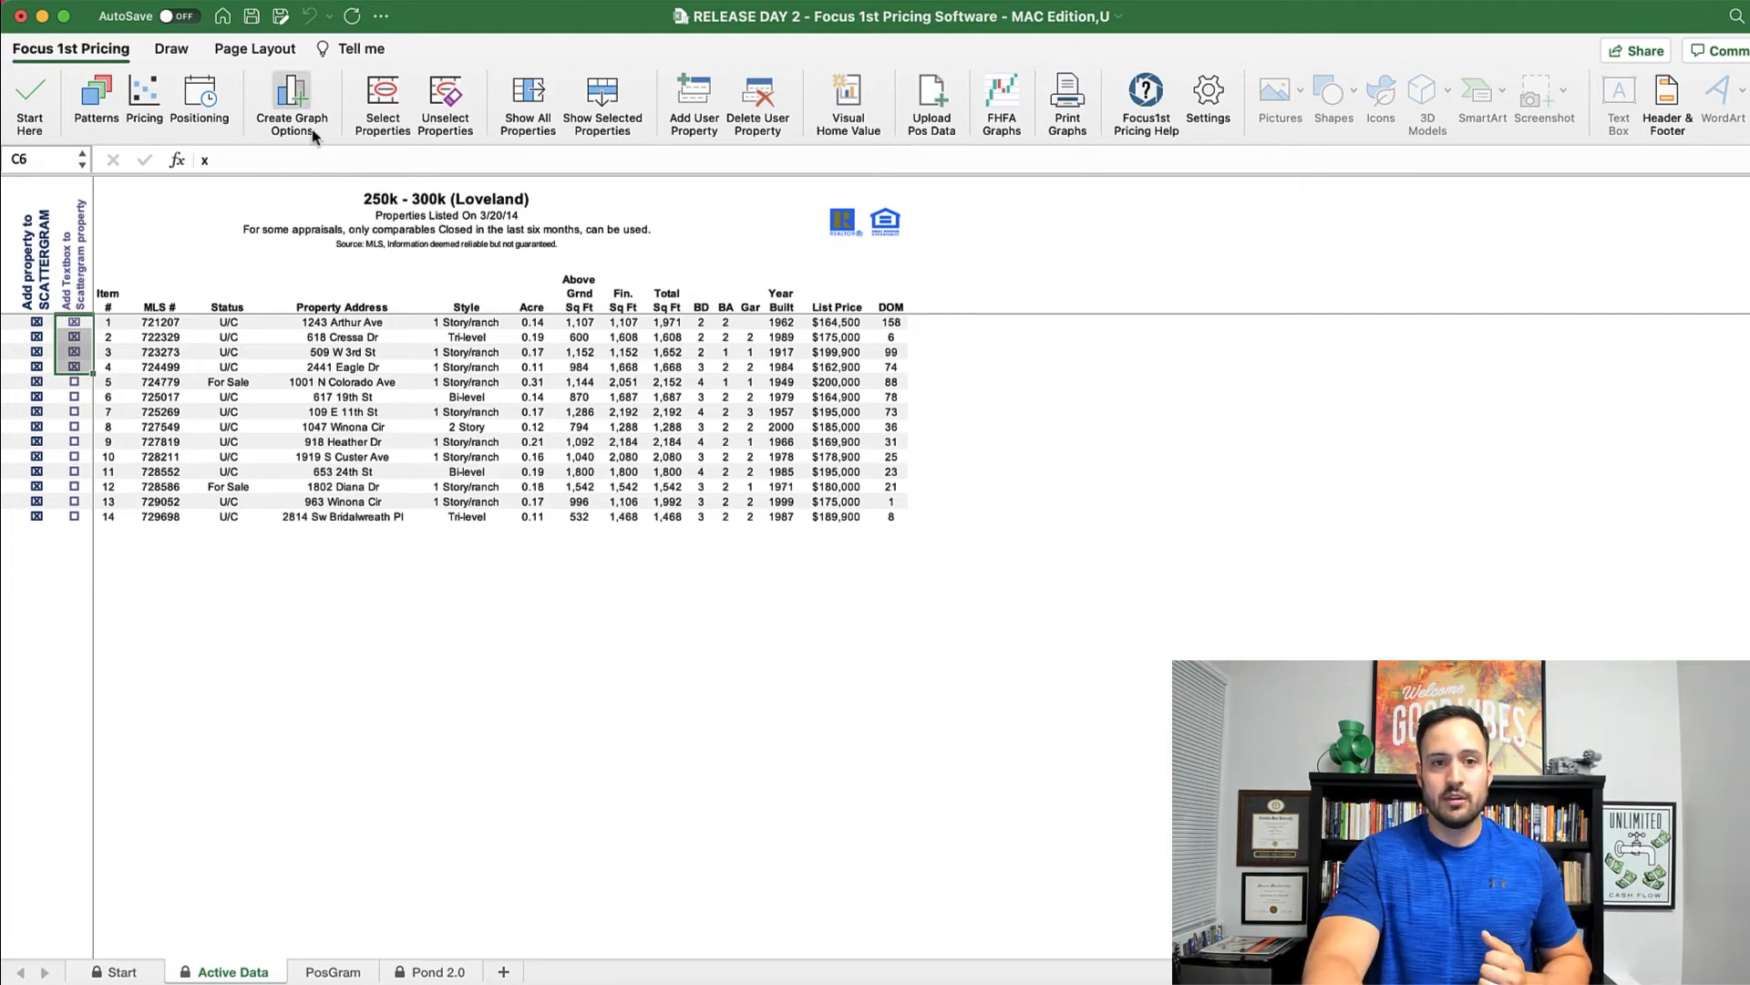
click(295, 107)
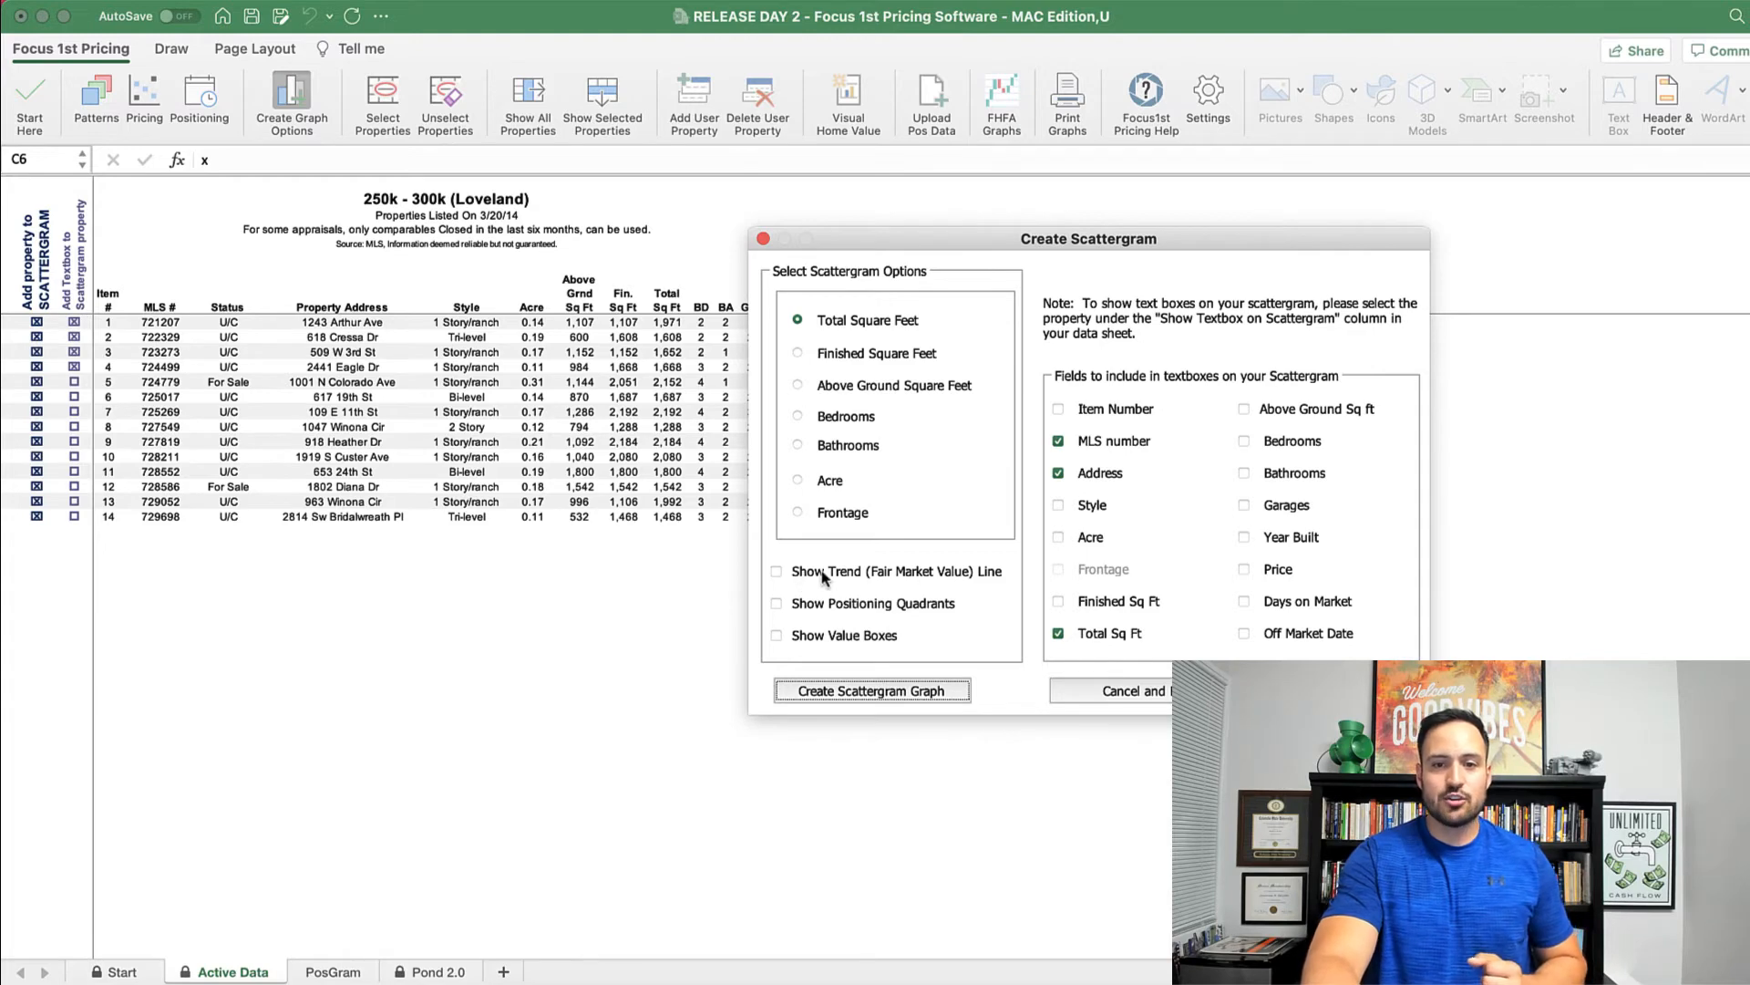
Step: Generate the Total Square Feet positioning scattergram, keeping both the old and new charts
click(875, 691)
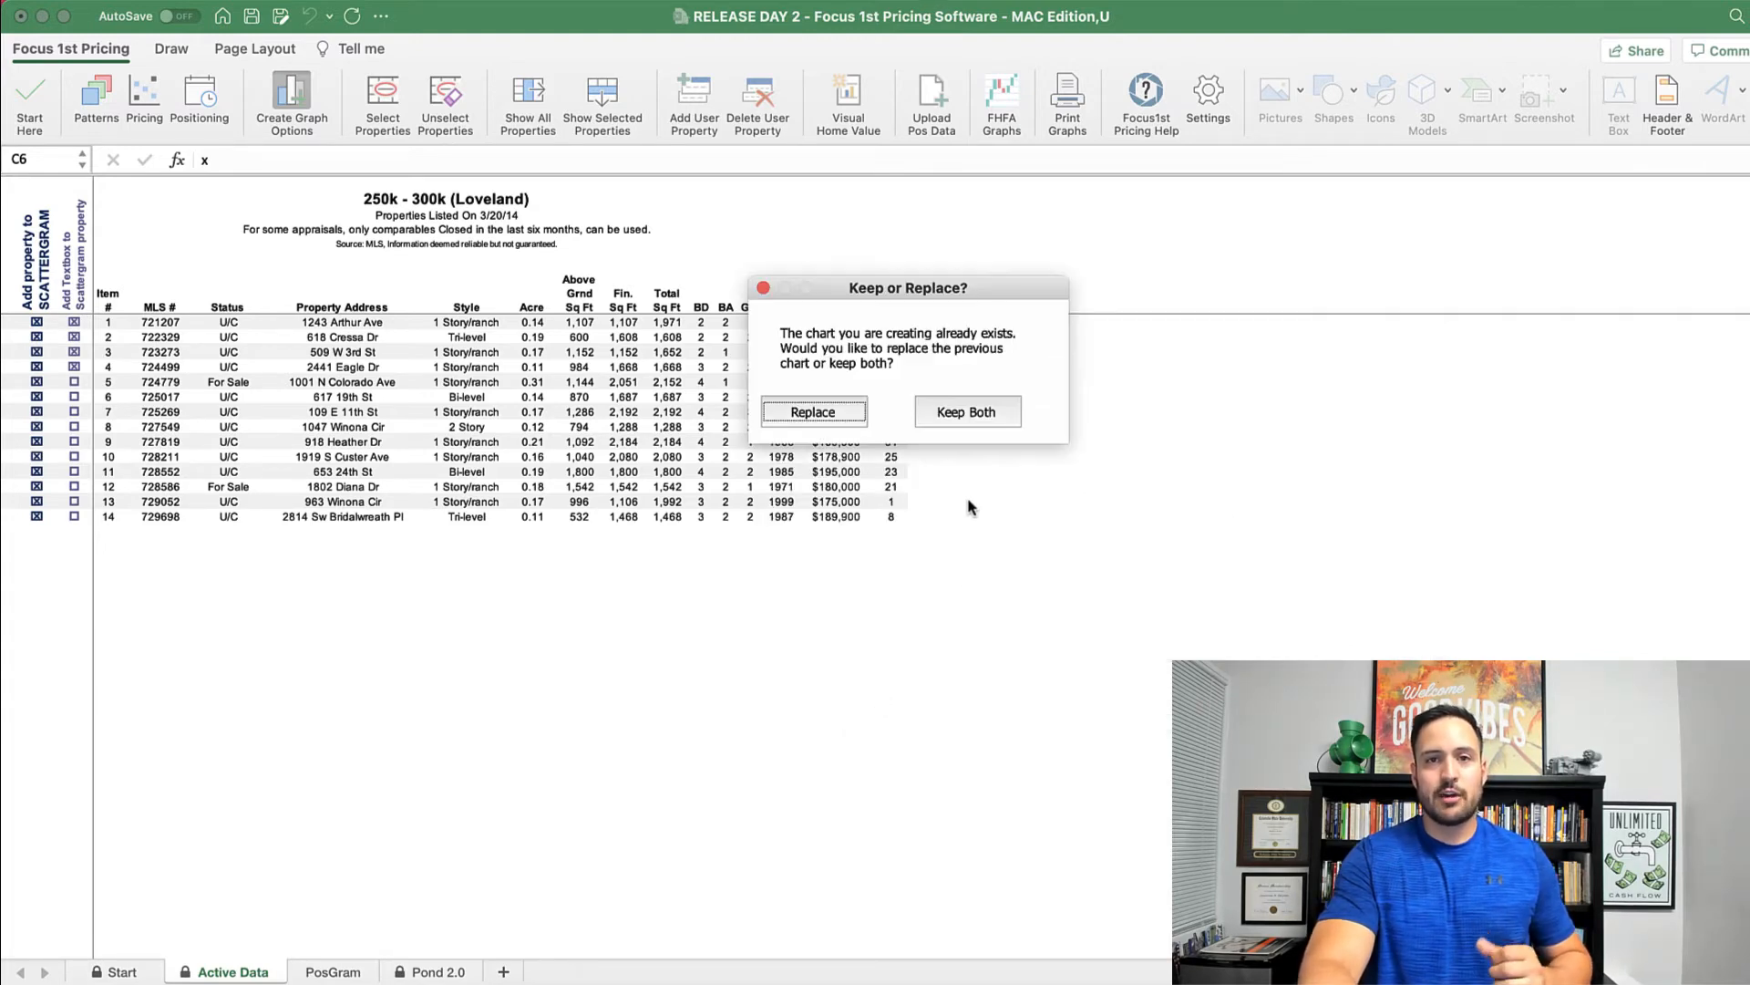
click(970, 415)
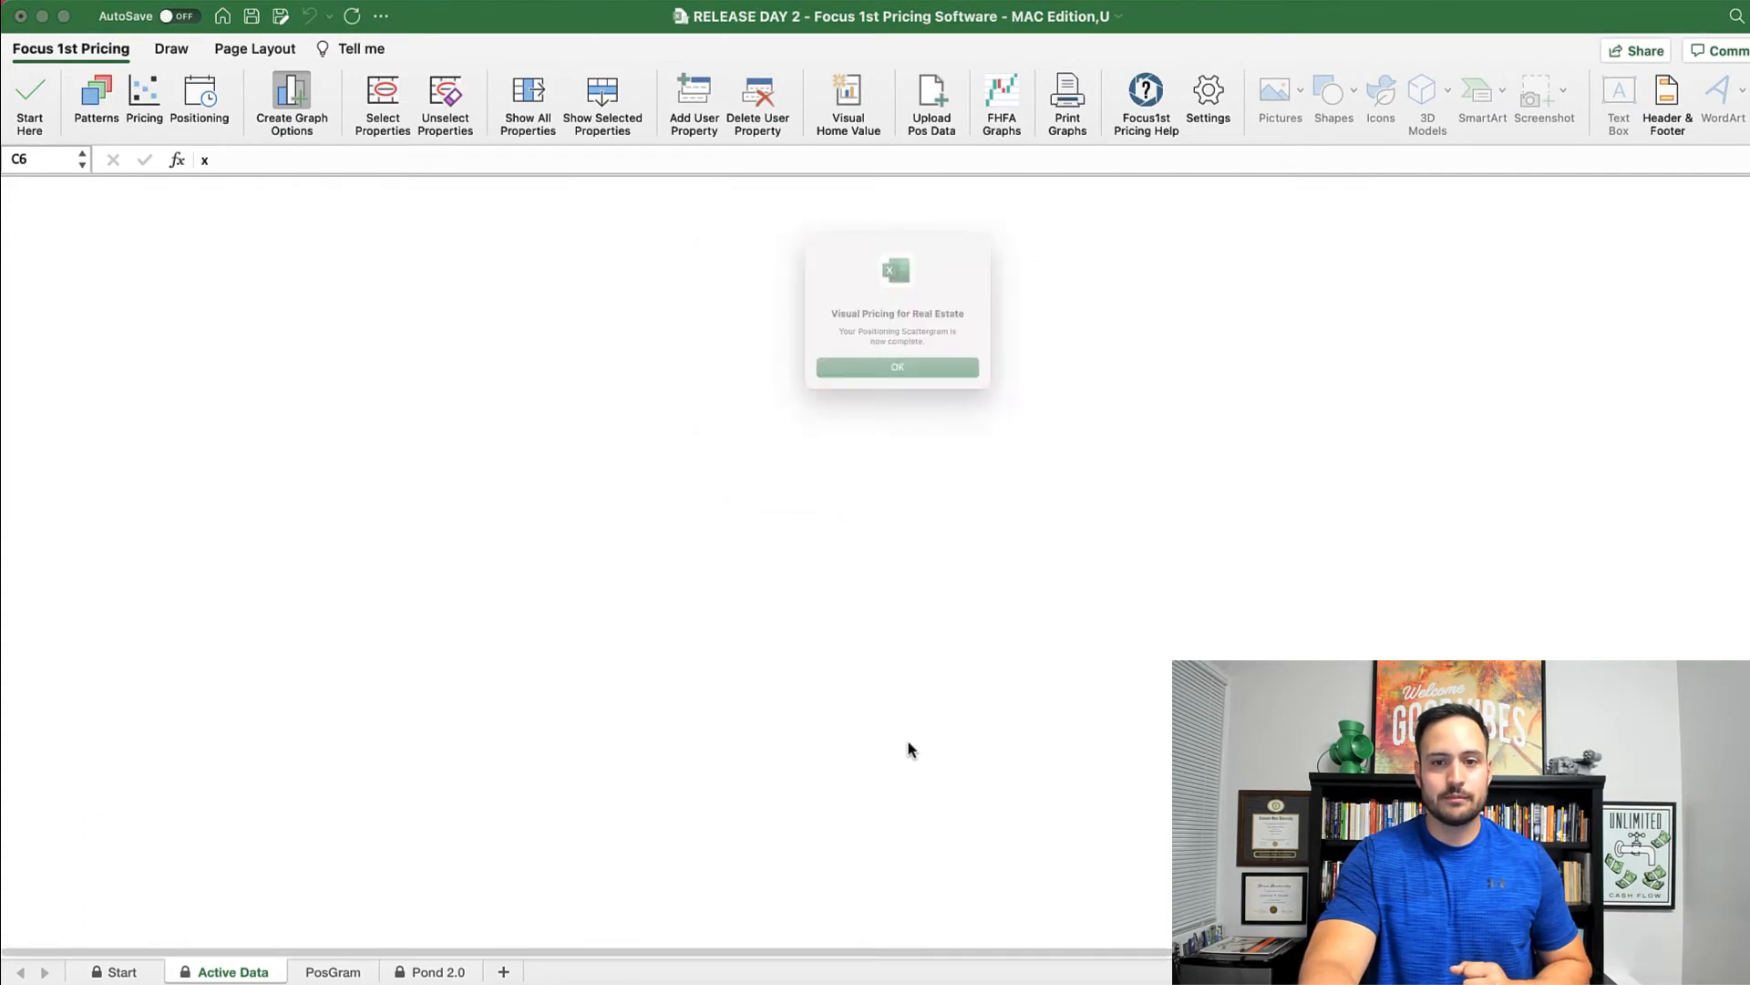
click(894, 398)
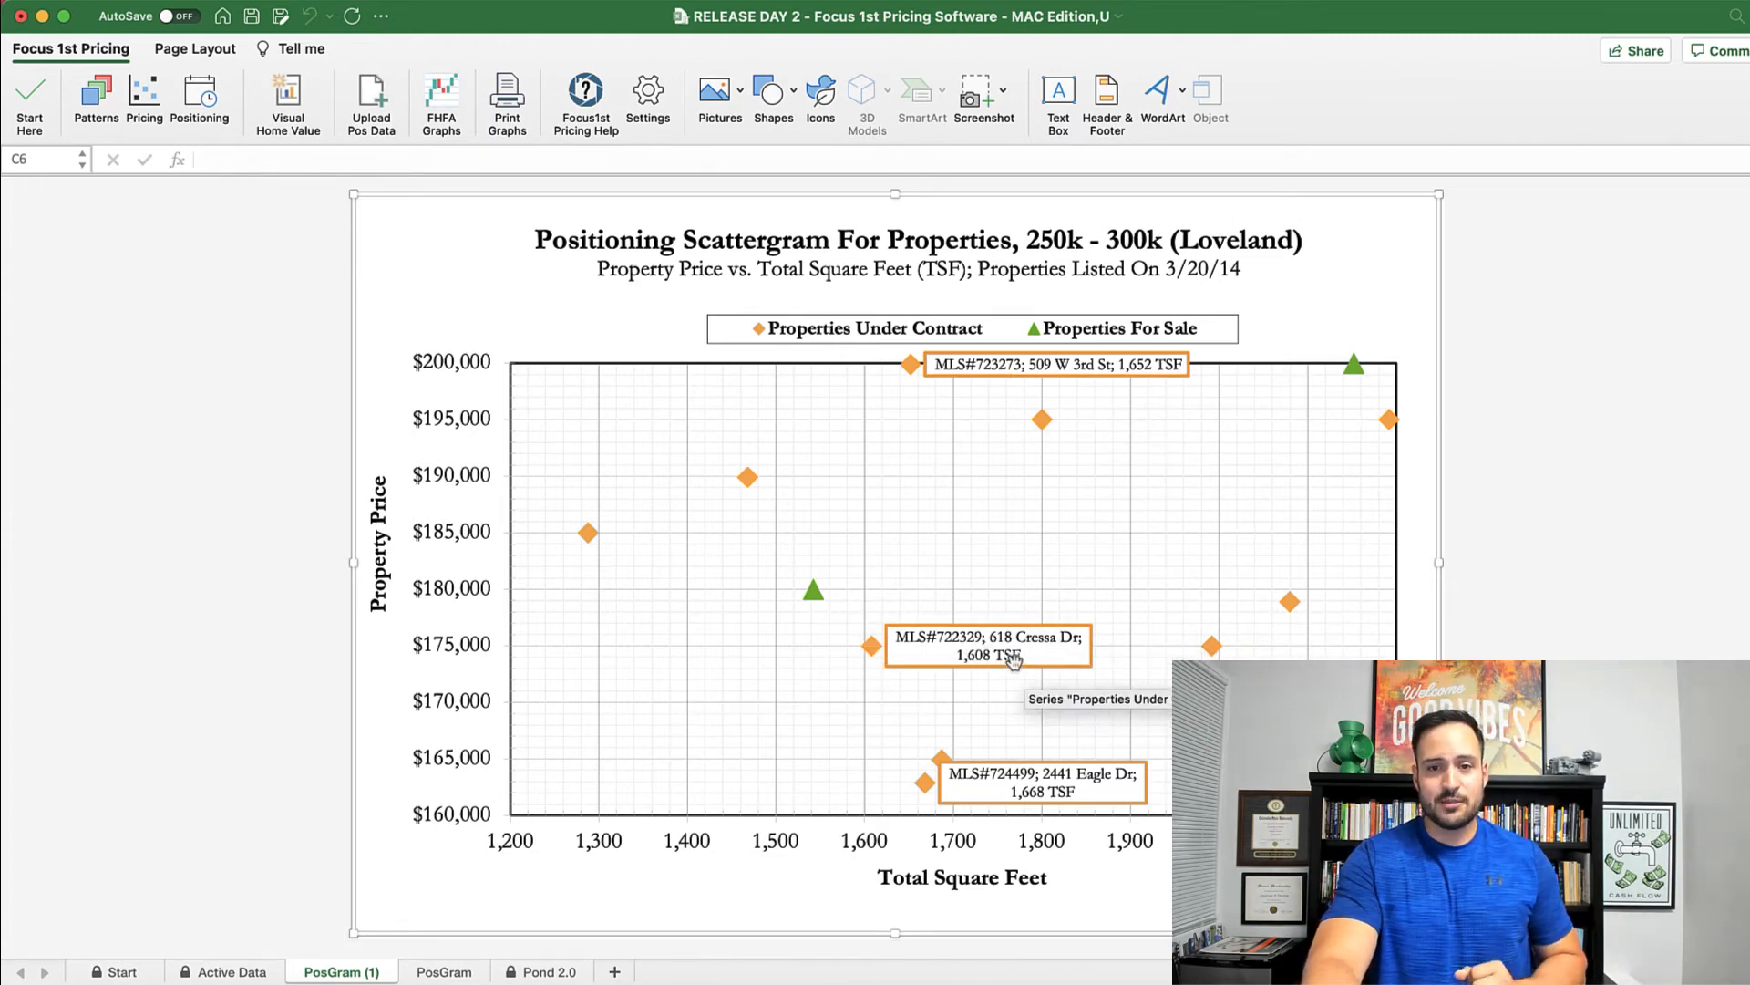
click(1013, 658)
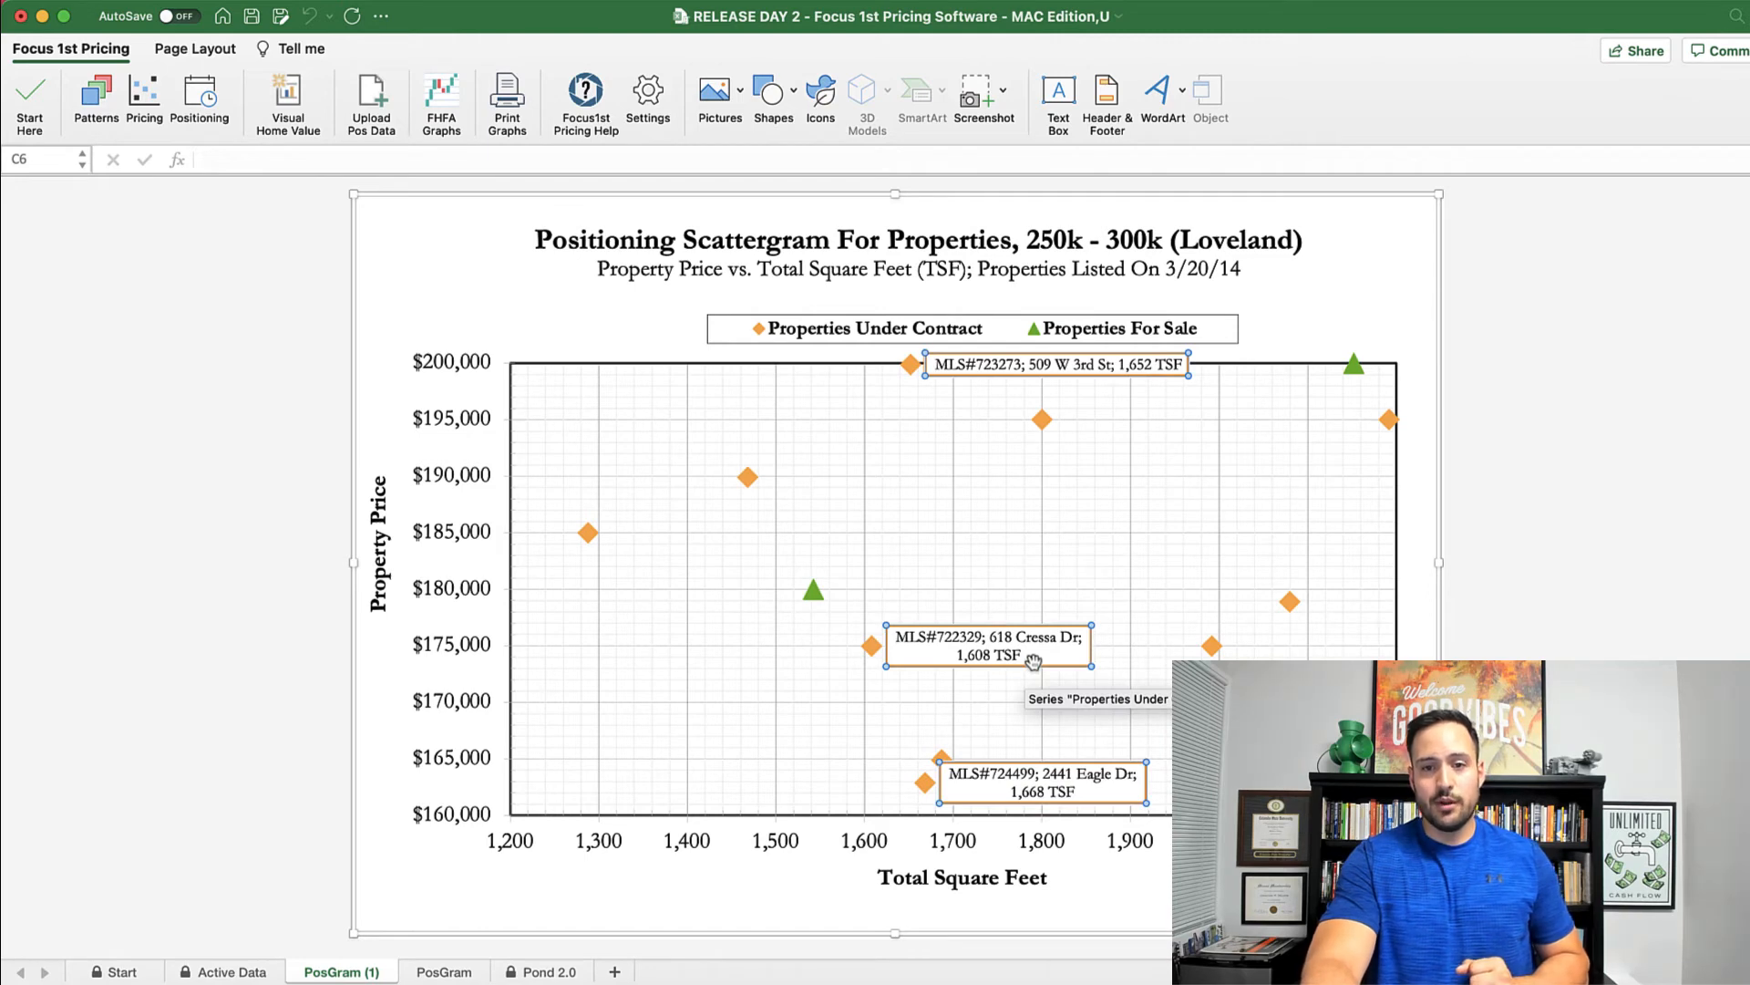
click(1032, 664)
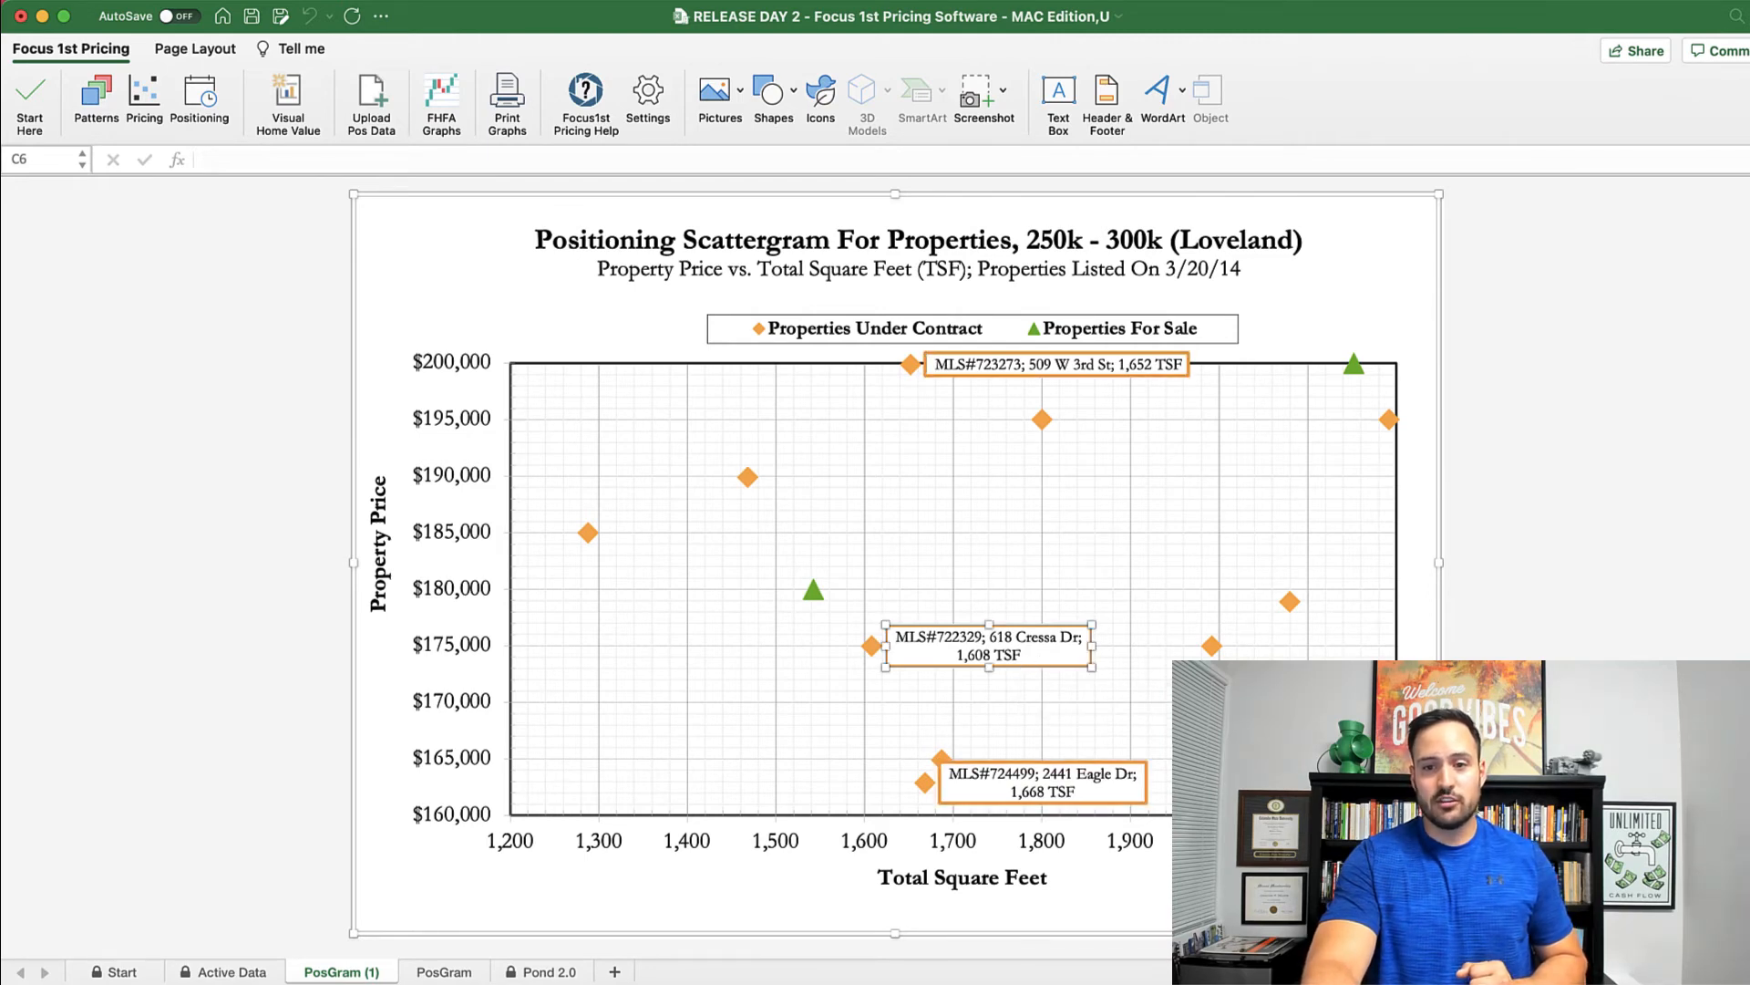
click(1495, 720)
click(1067, 668)
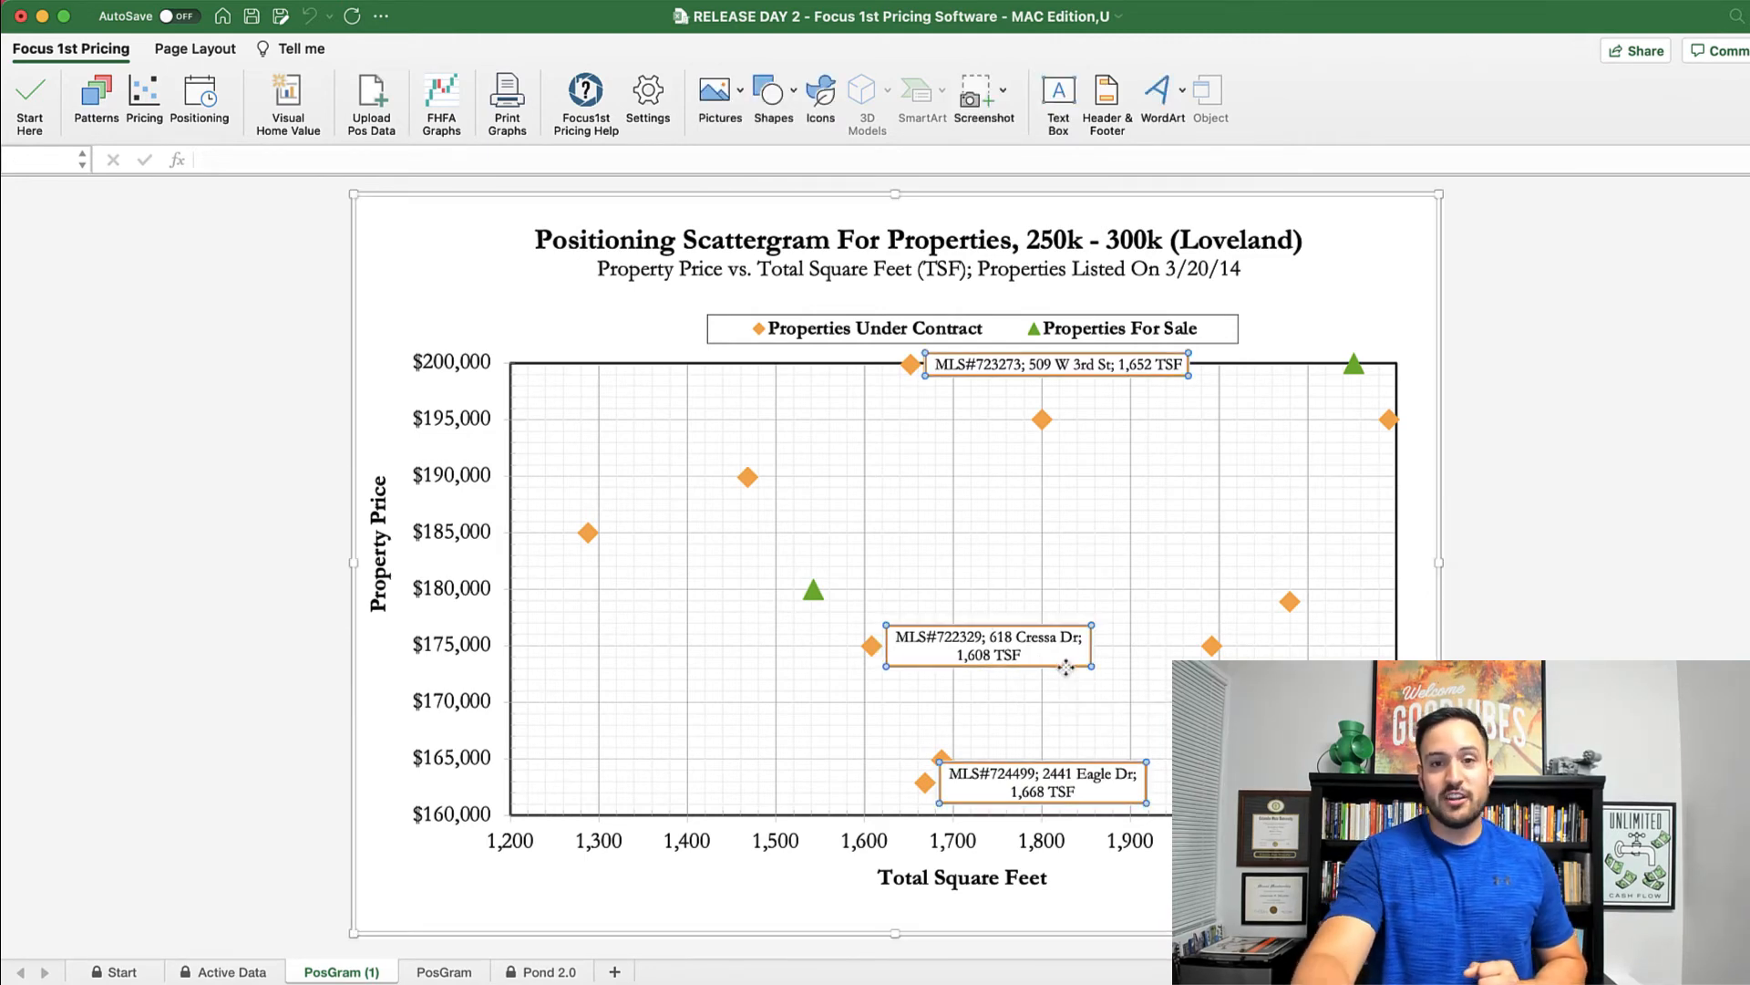
click(1066, 668)
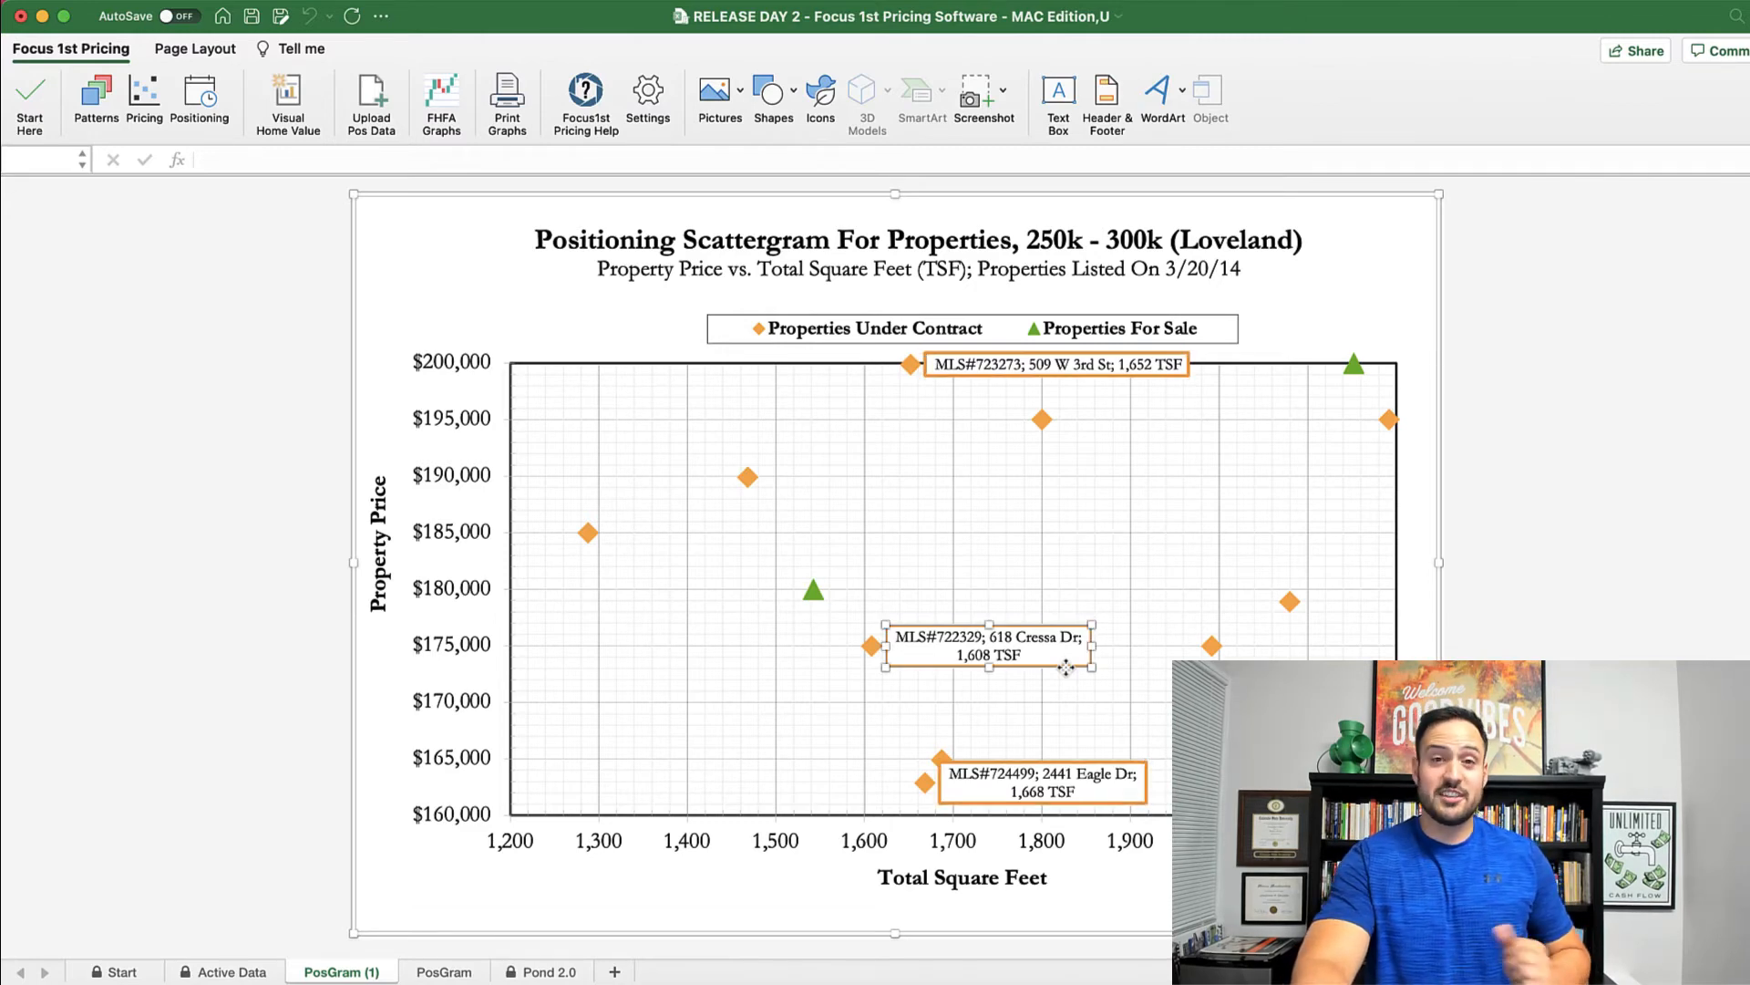
drag(1066, 668, 1194, 567)
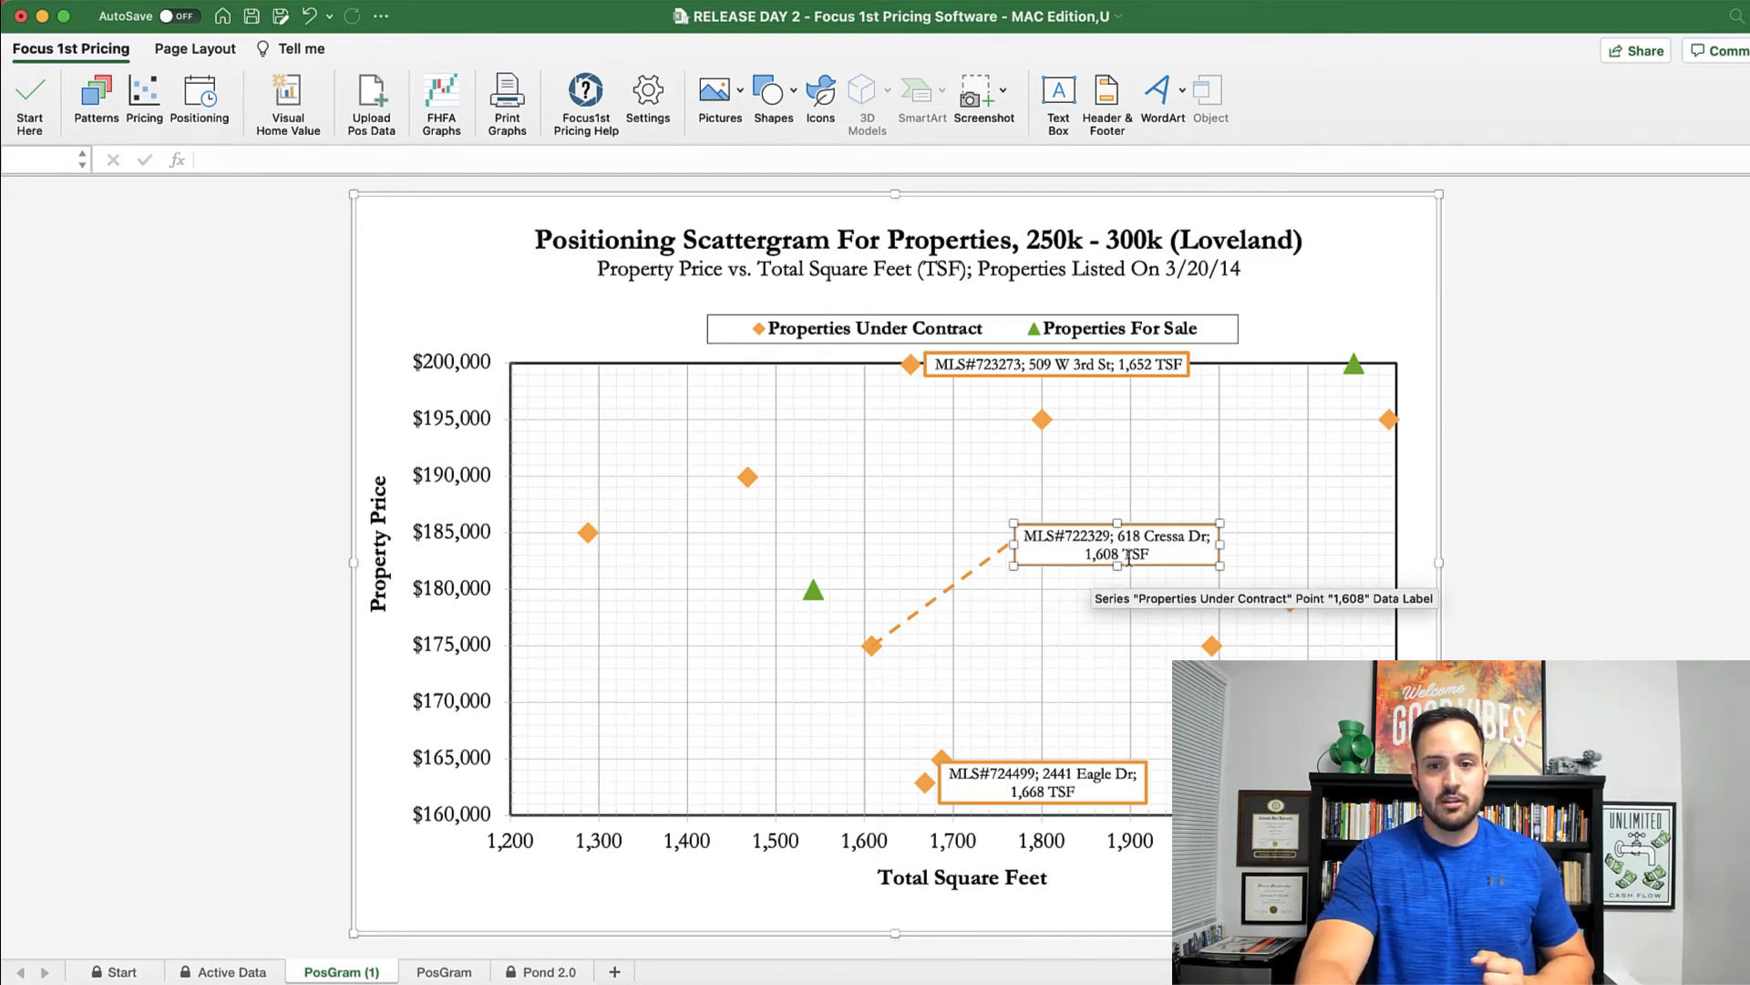
click(1174, 555)
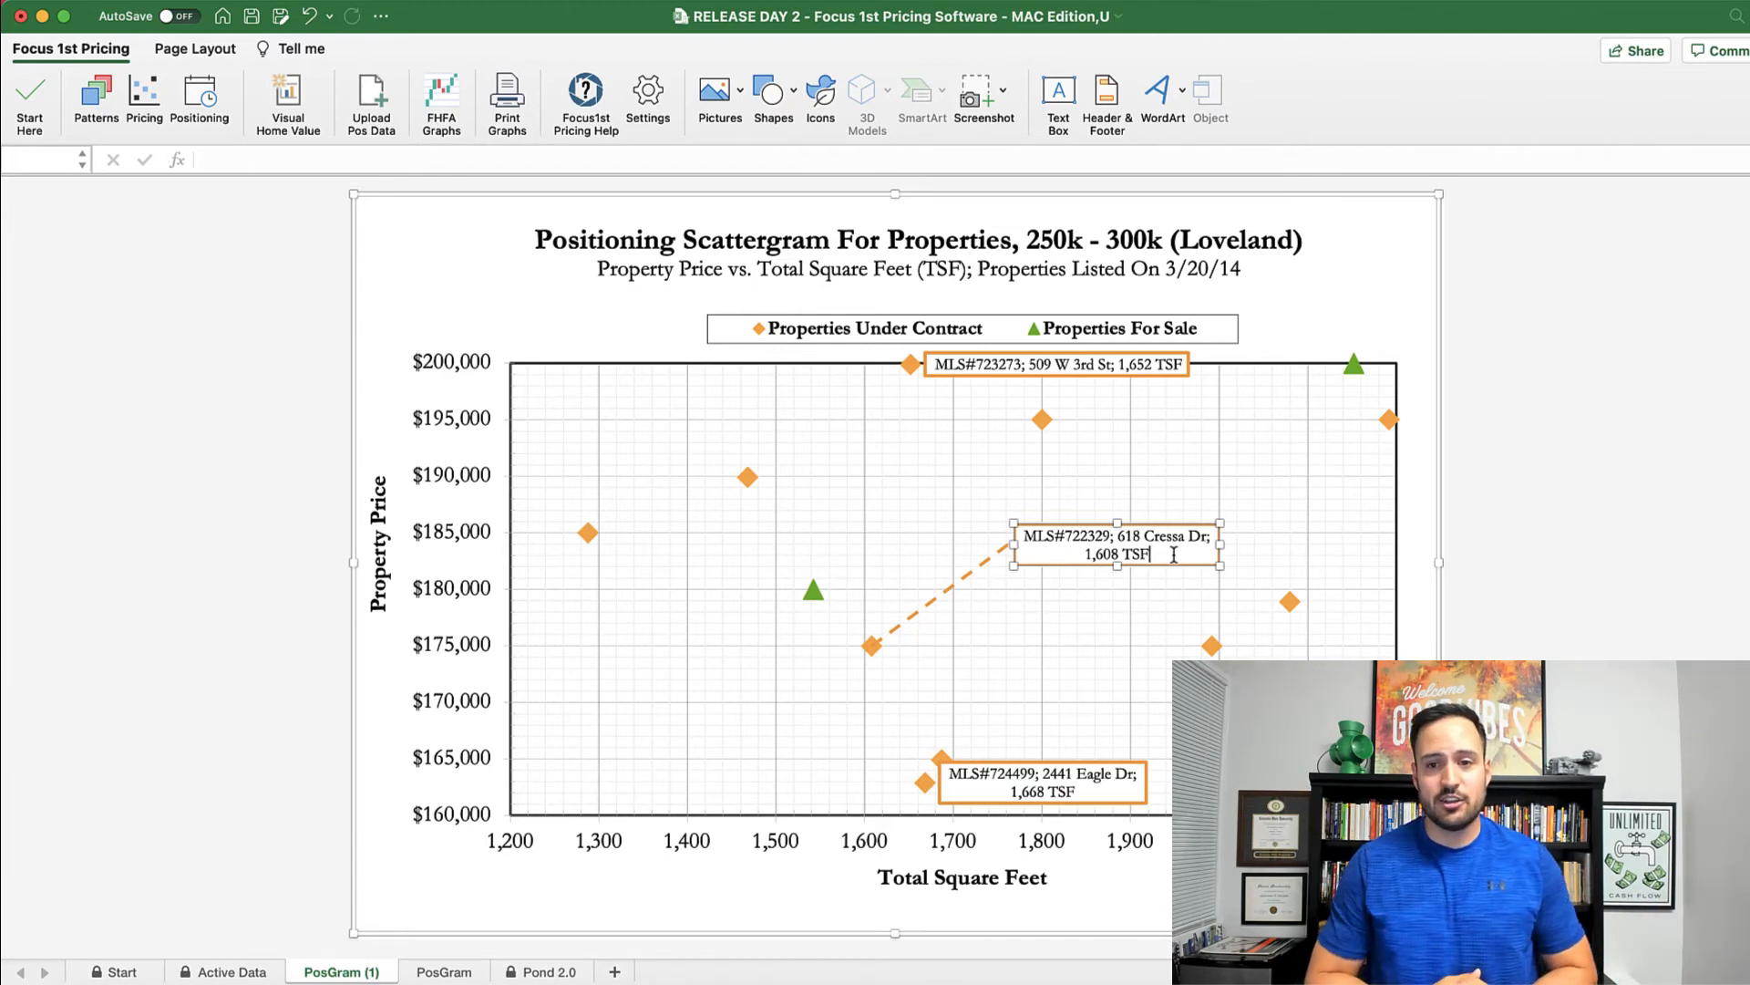
text(, )
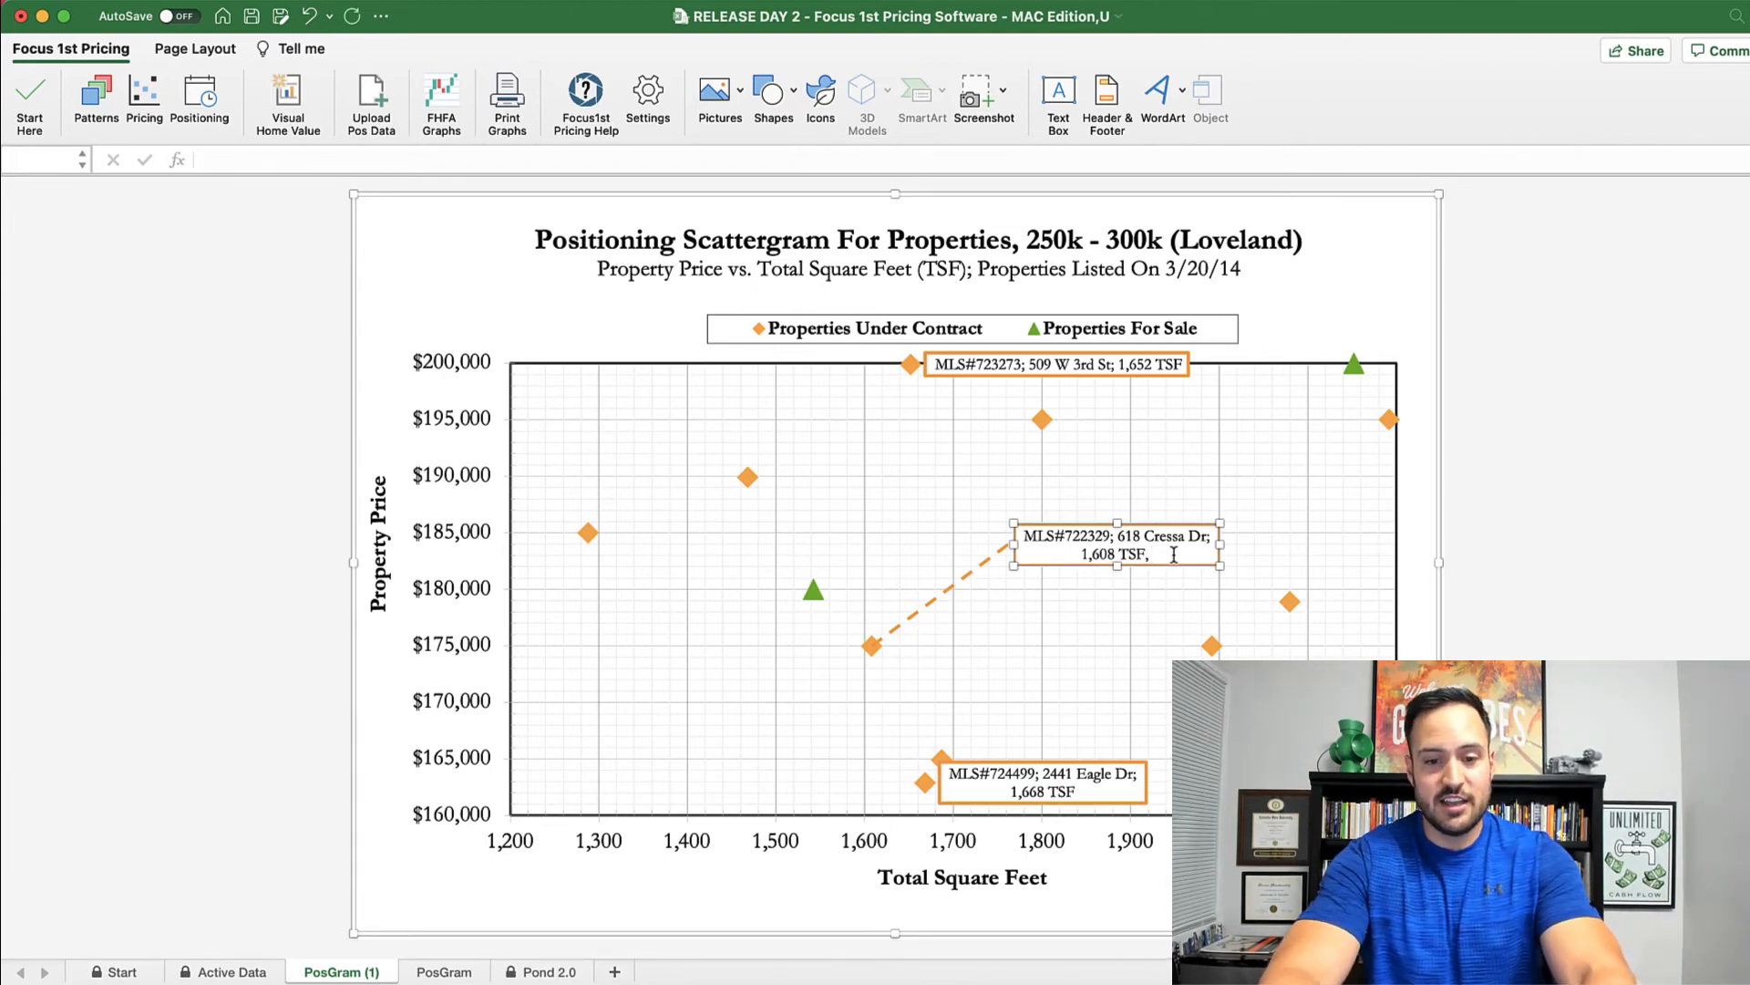
text(4 car)
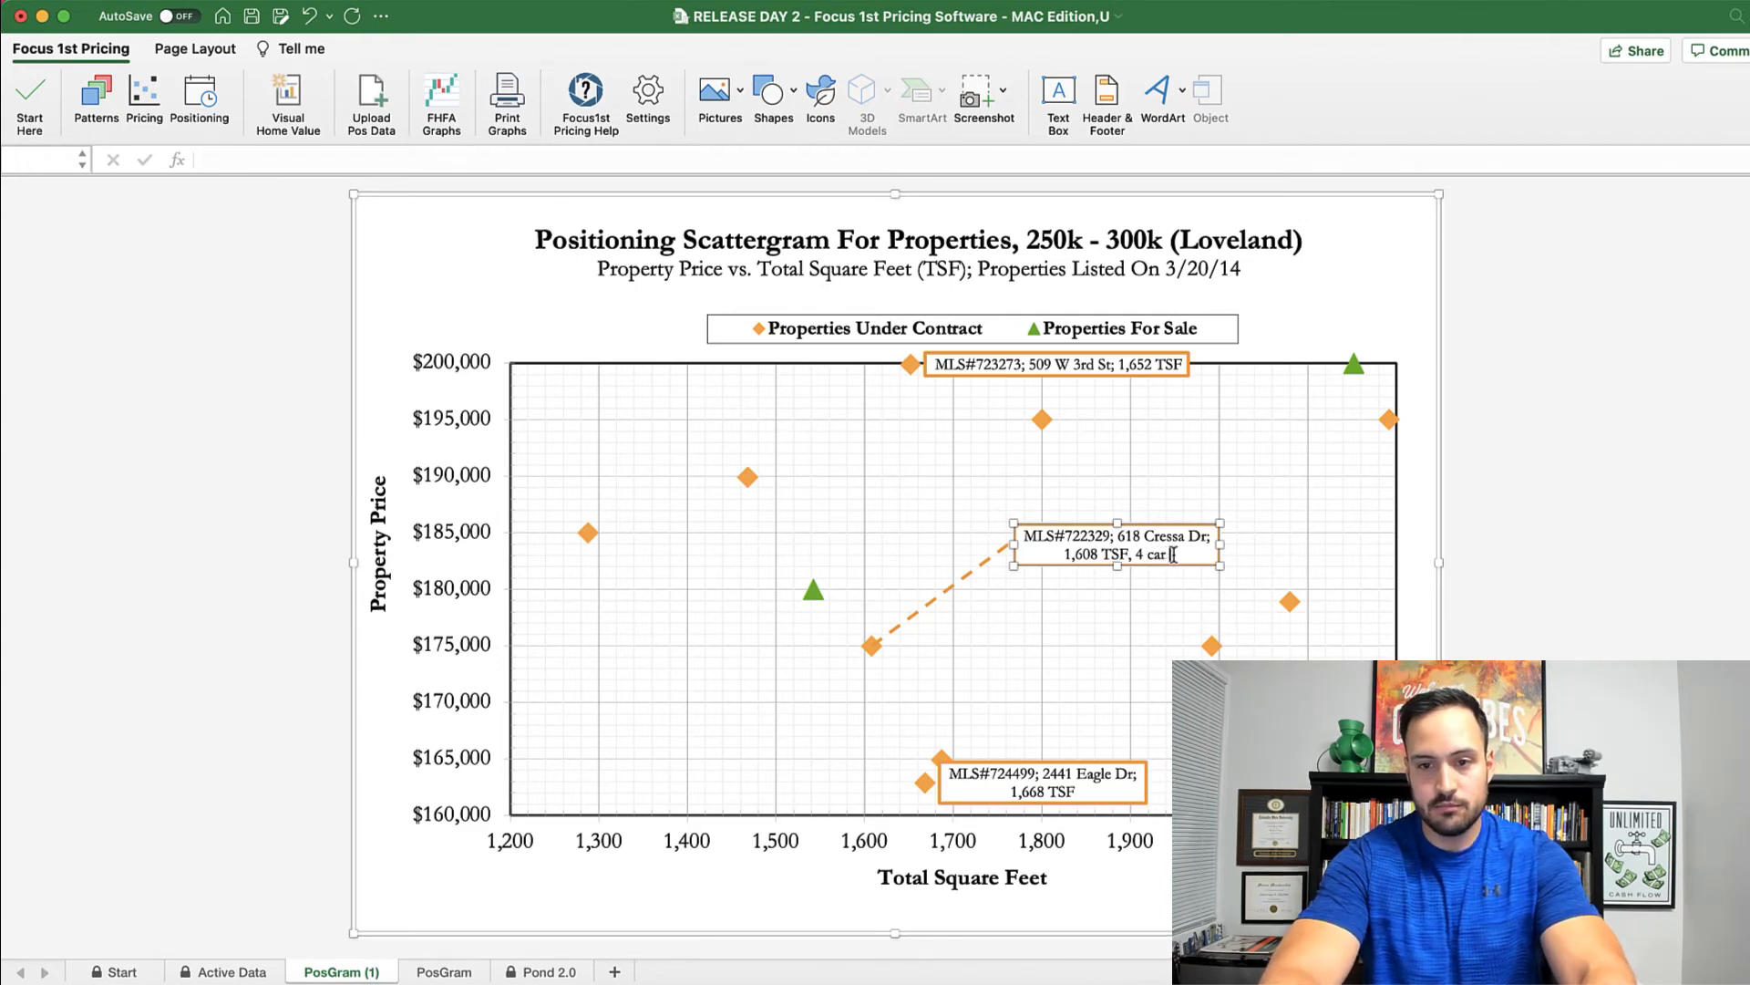
key(BackSpace)
key(BackSpace)
key(BackSpace)
text(Car G)
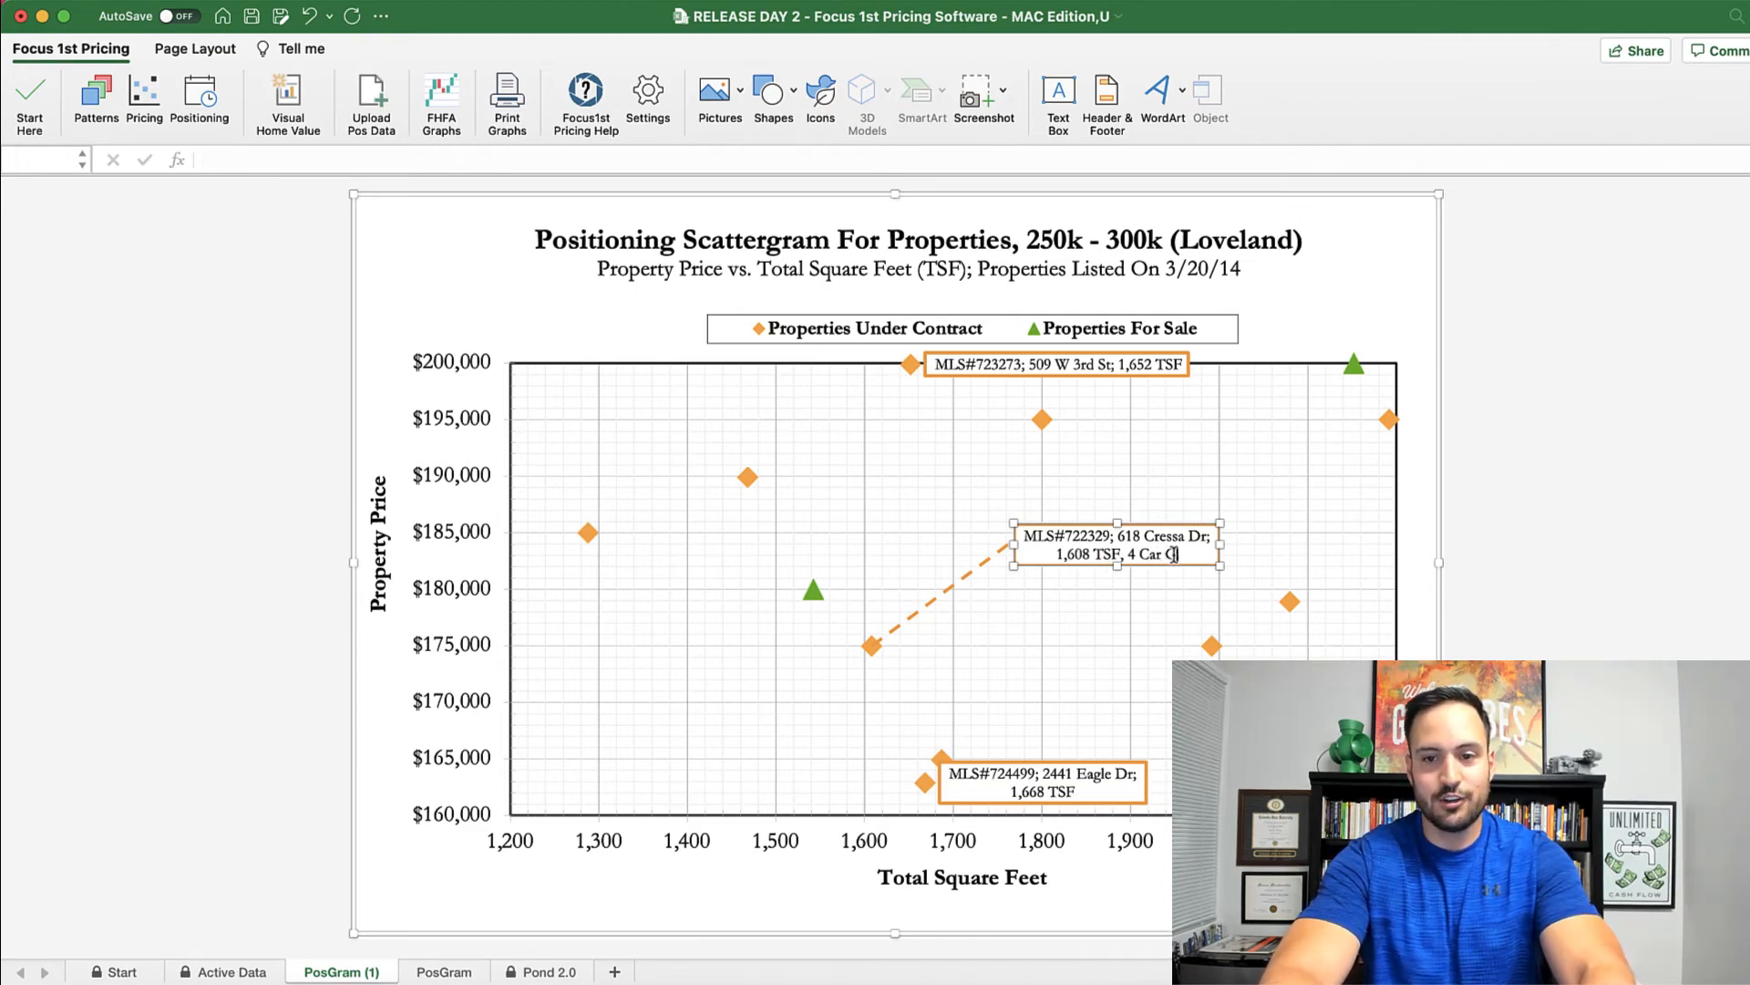
text(arage)
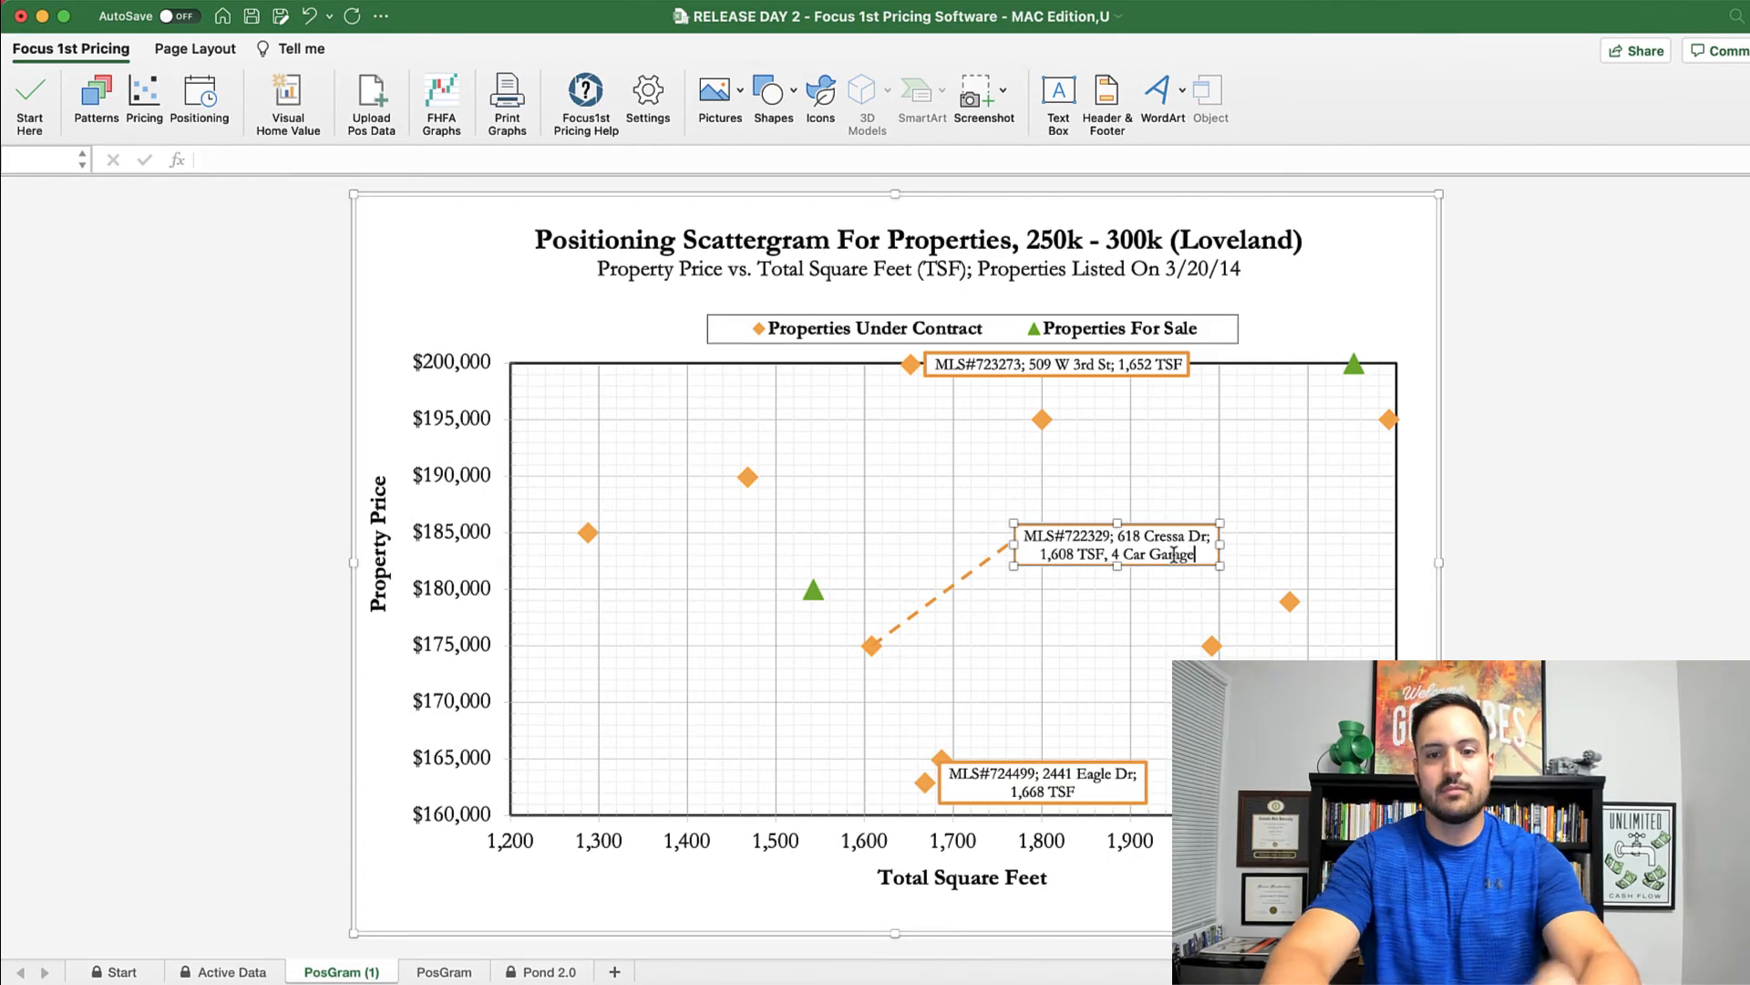
click(1483, 567)
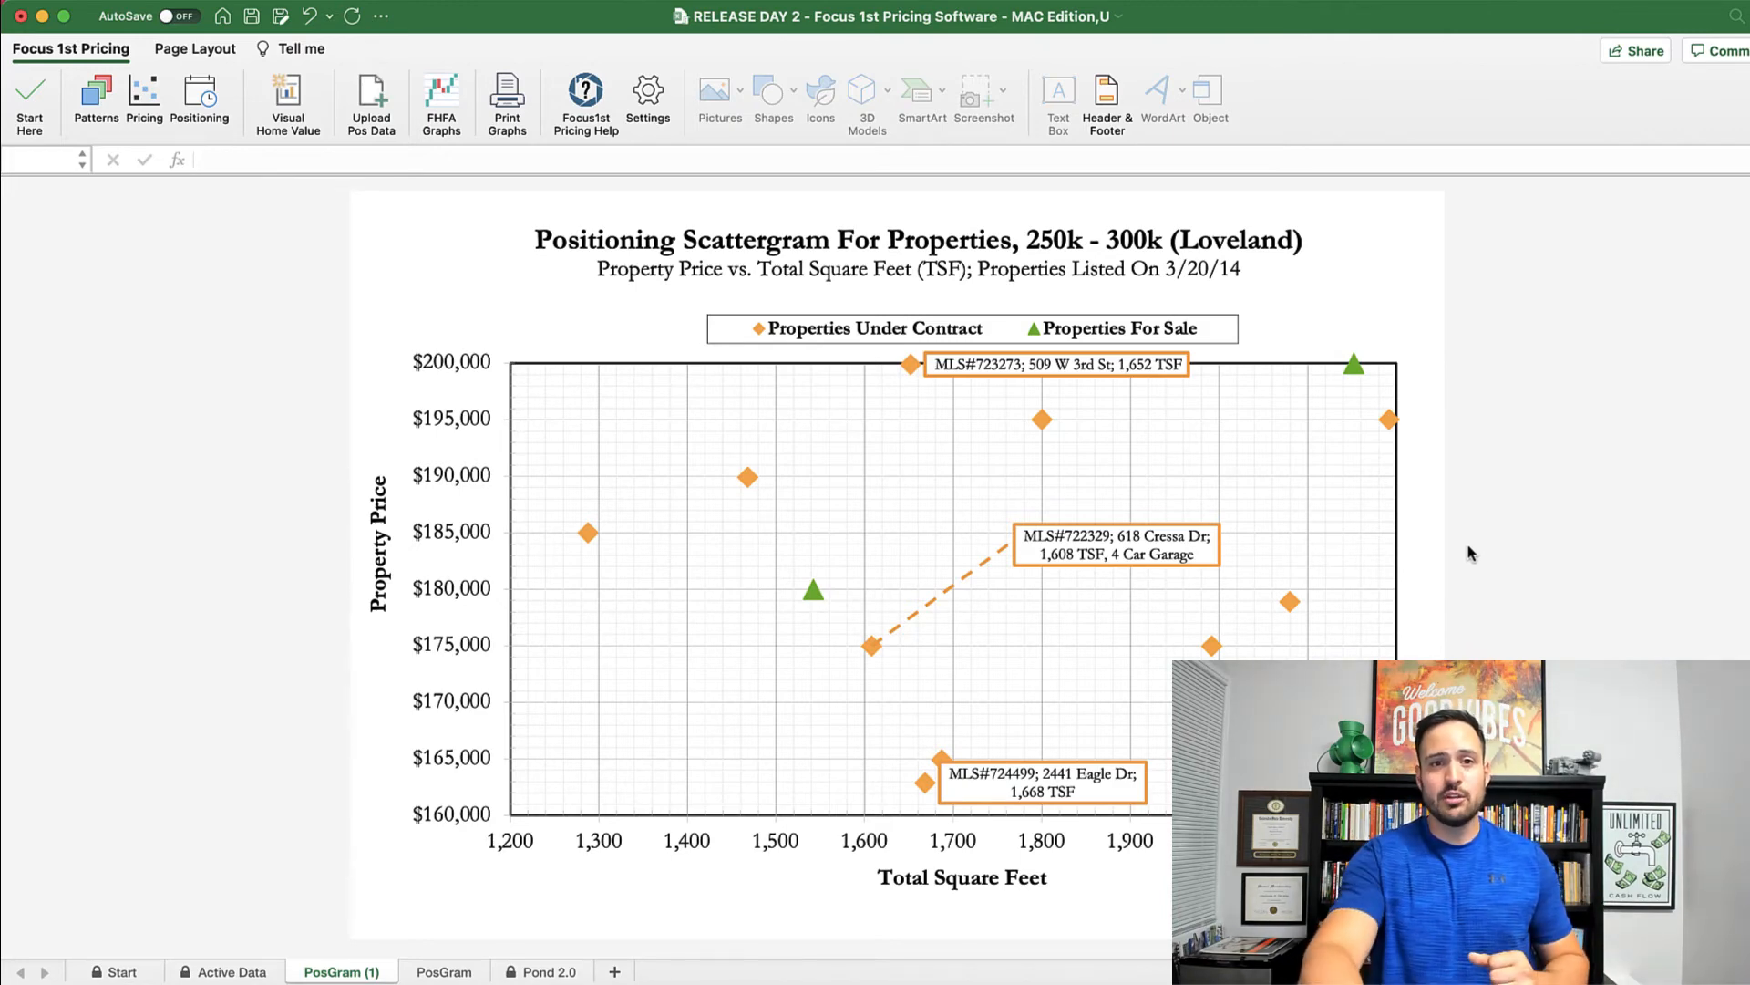
Step: Open the Visual Home Value report and scroll down to its Homes in Your Area chart
click(288, 94)
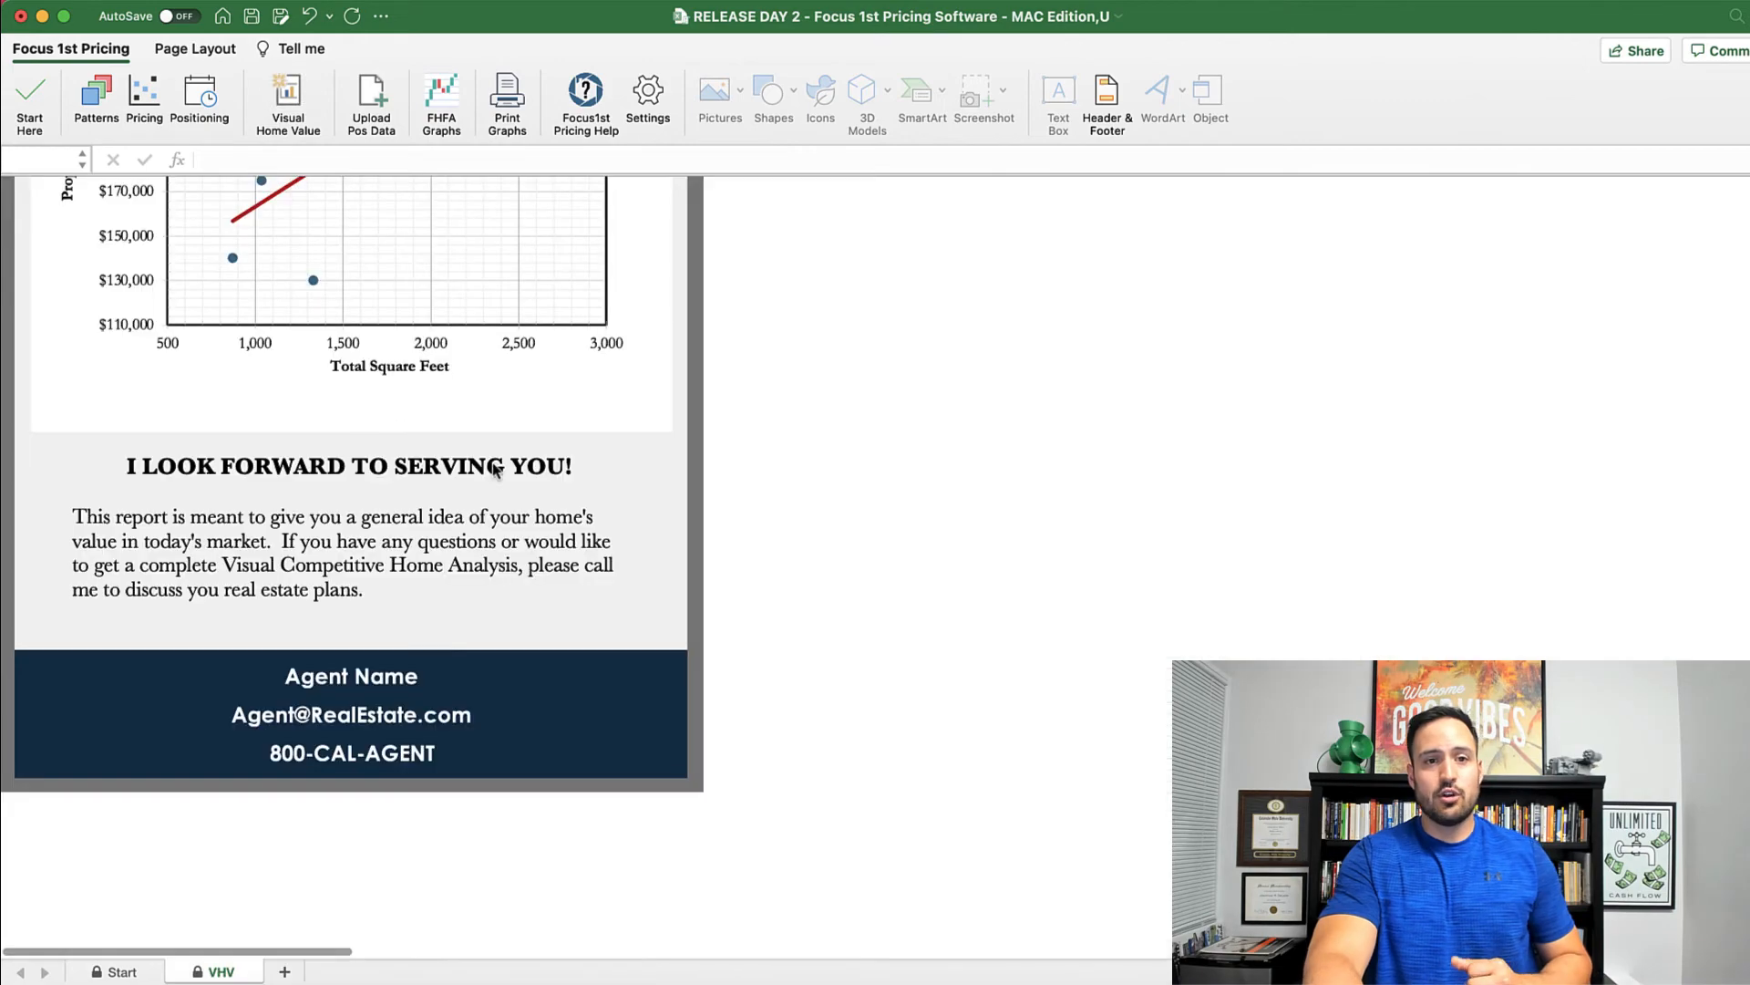
scroll(365, 410, up, 15)
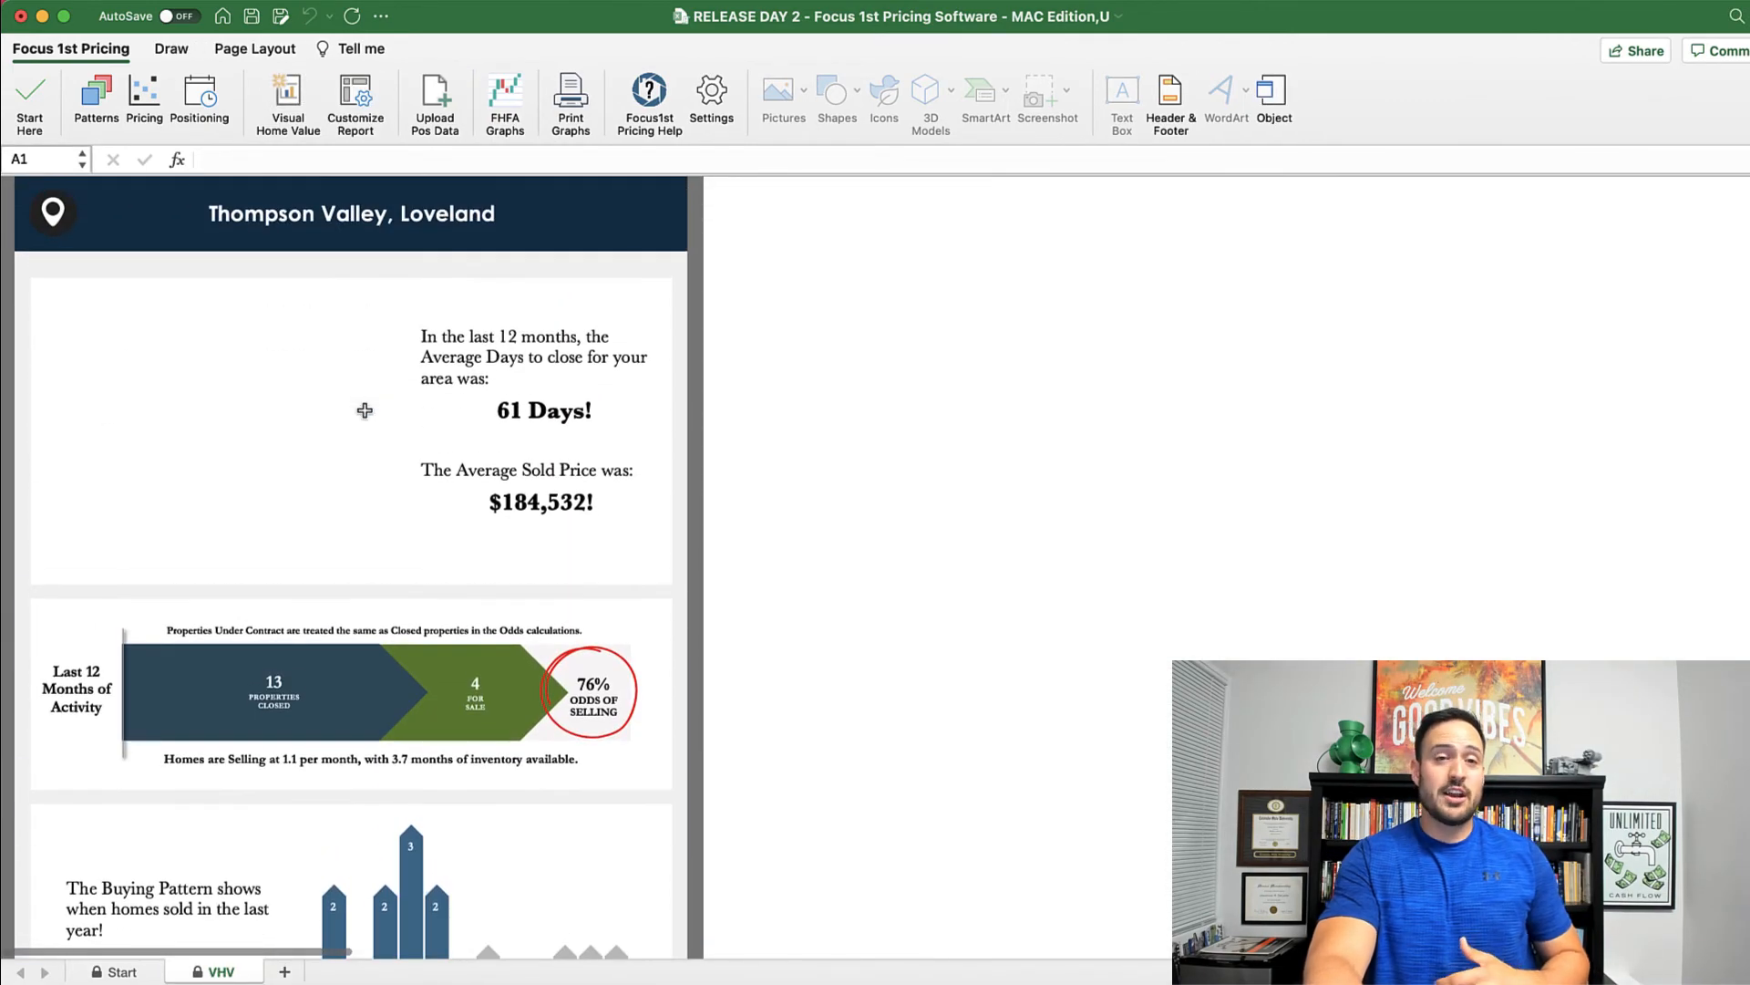
scroll(365, 412, down, 2)
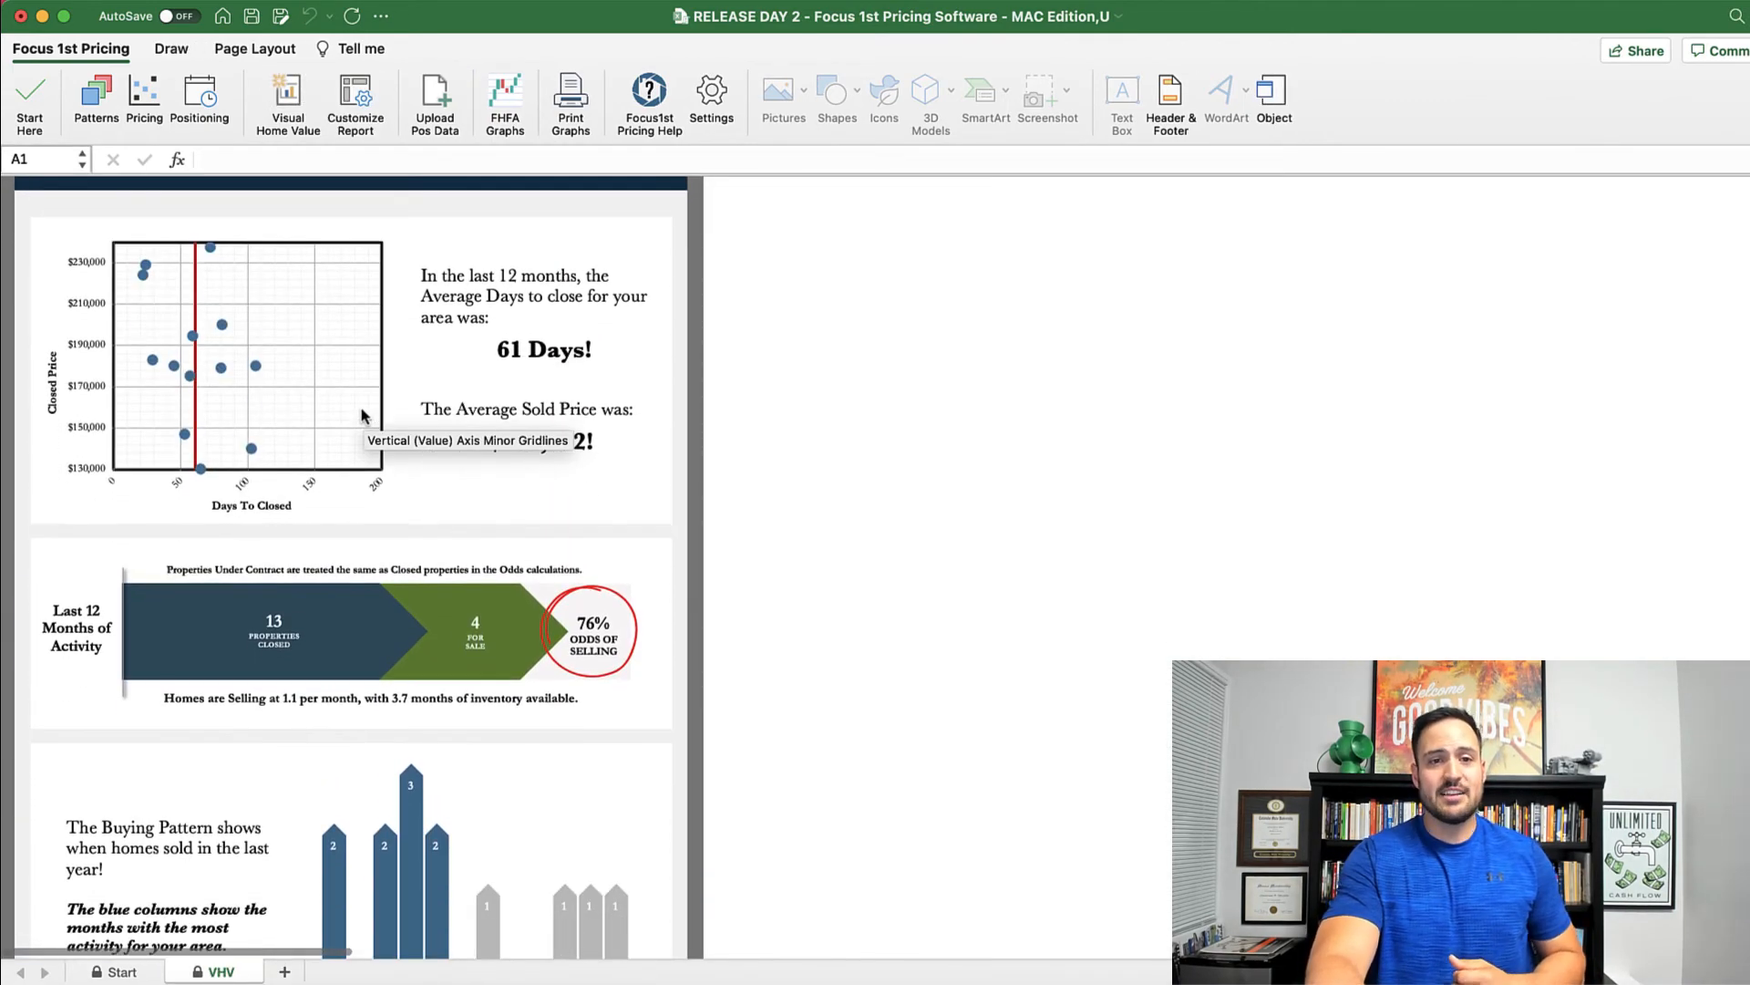
scroll(415, 379, down, 3)
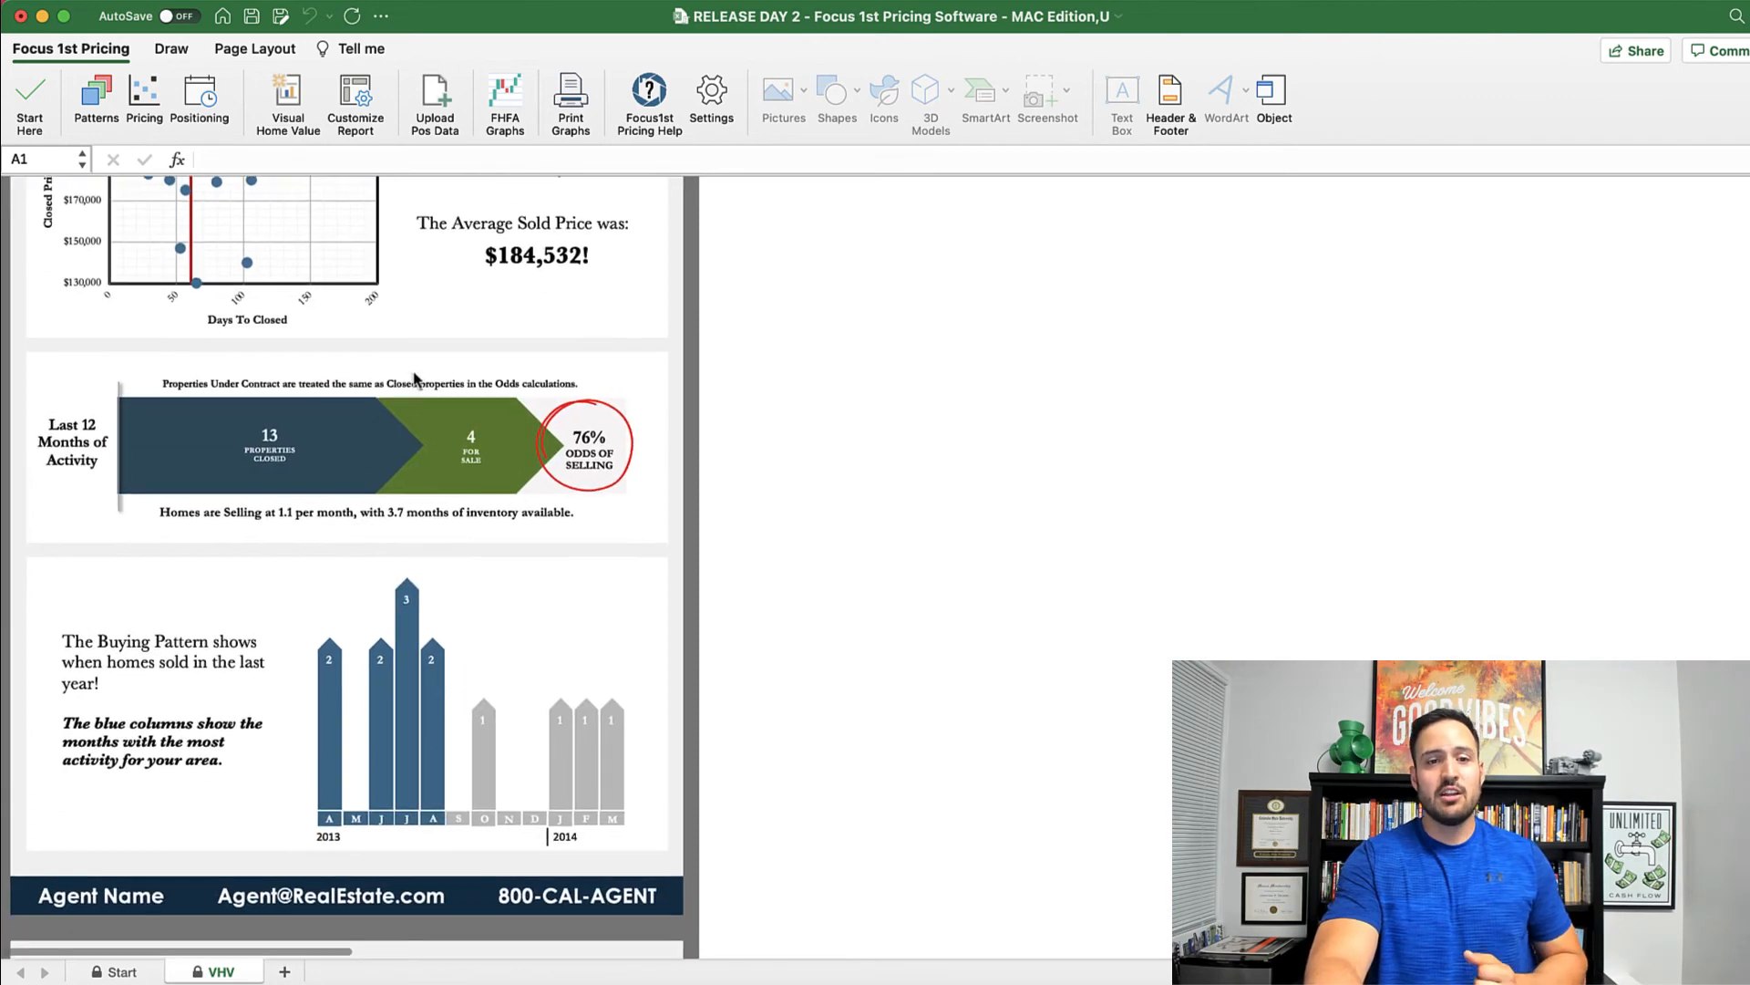
scroll(415, 379, down, 2)
scroll(433, 456, up, 2)
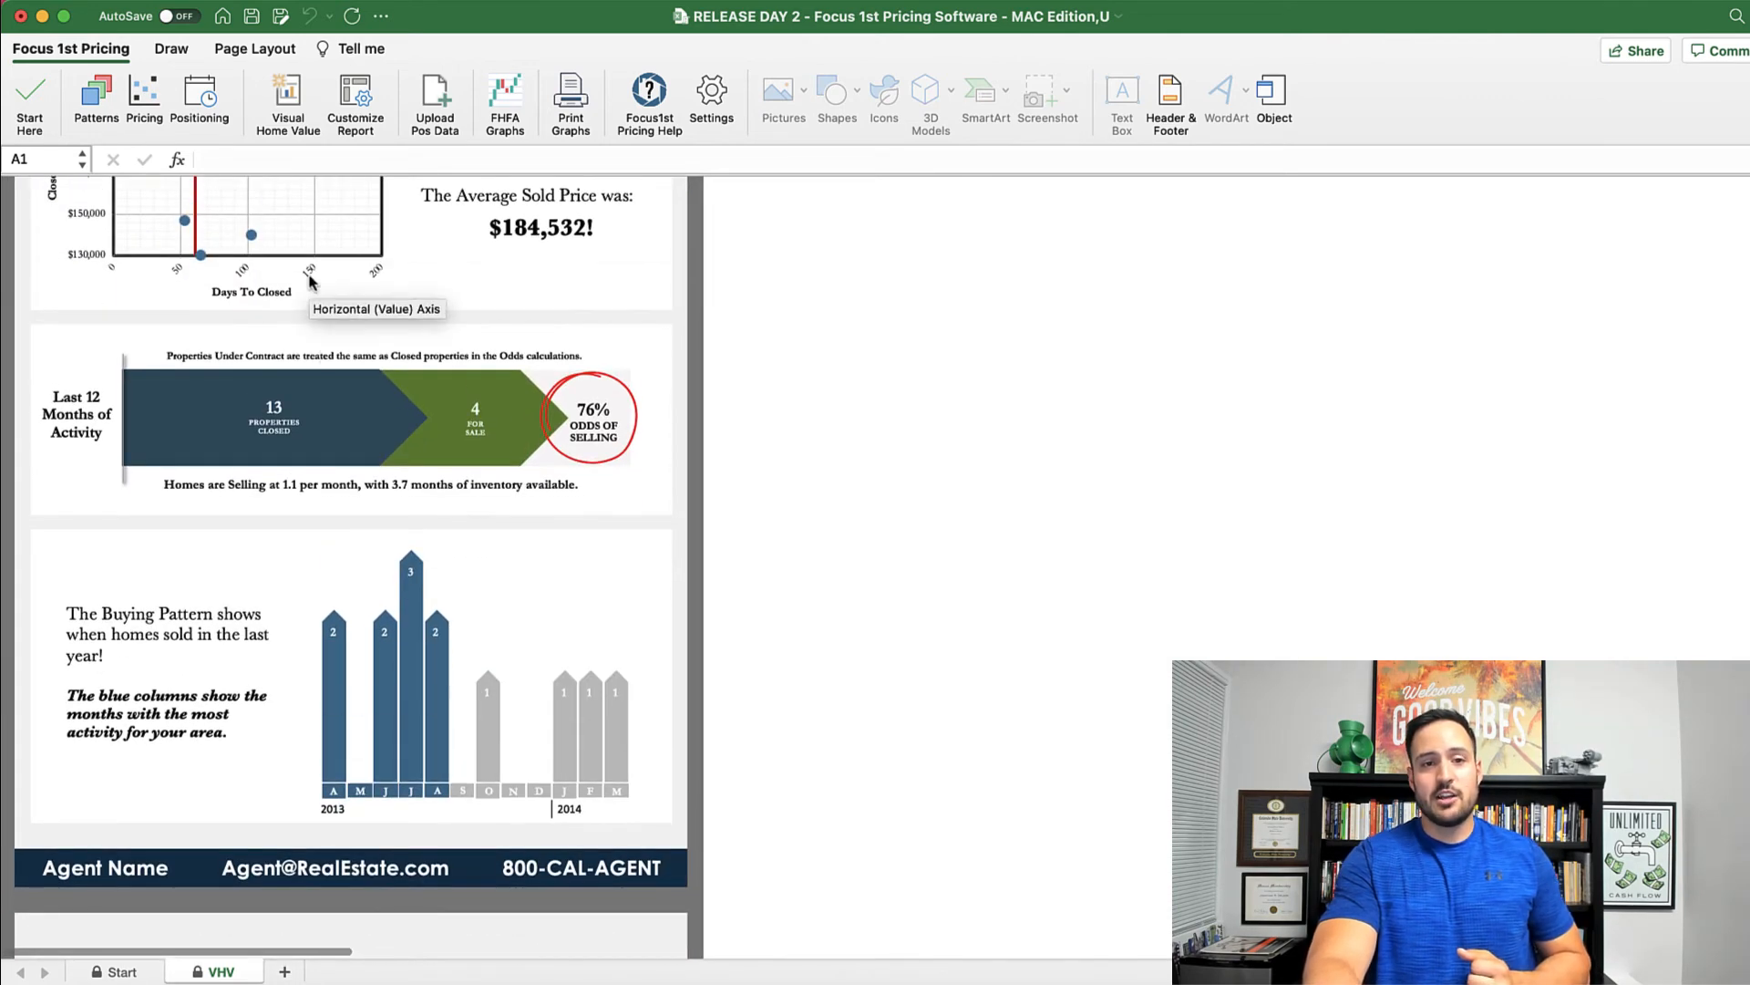
scroll(445, 638, down, 10)
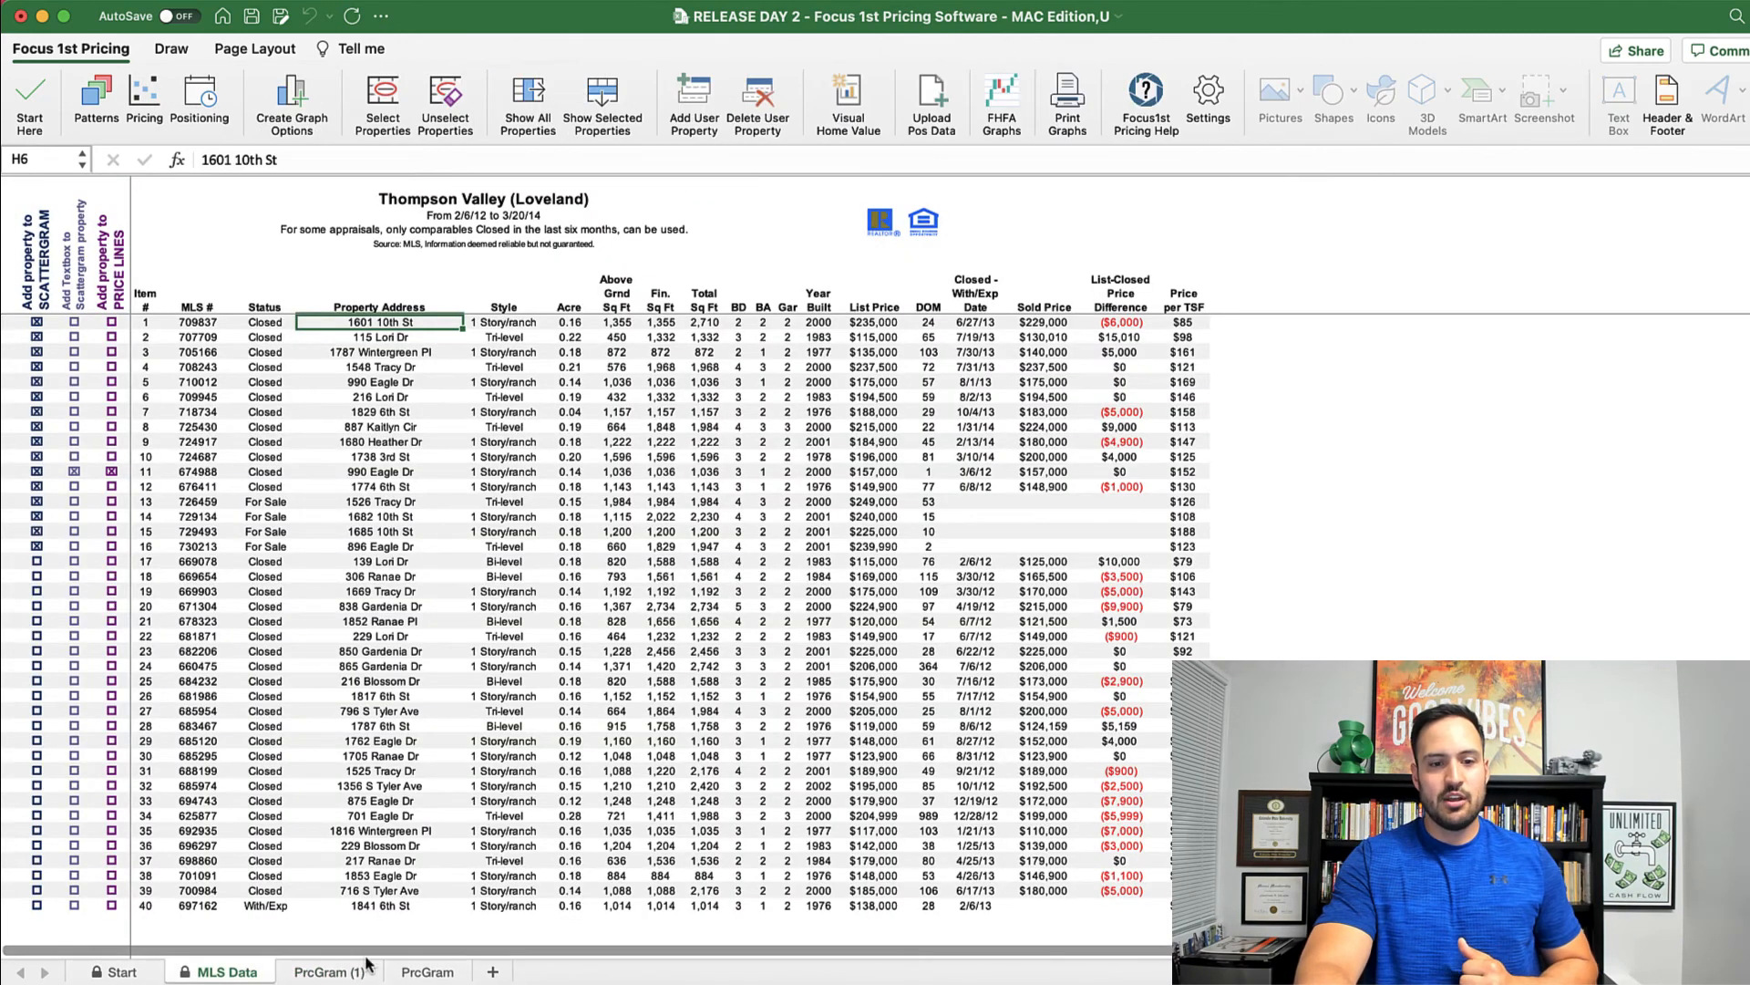
Step: Add the PrcGram (1) for-sale scattergram to the VHV report, then view the Odds and MLS Data sheets
click(427, 972)
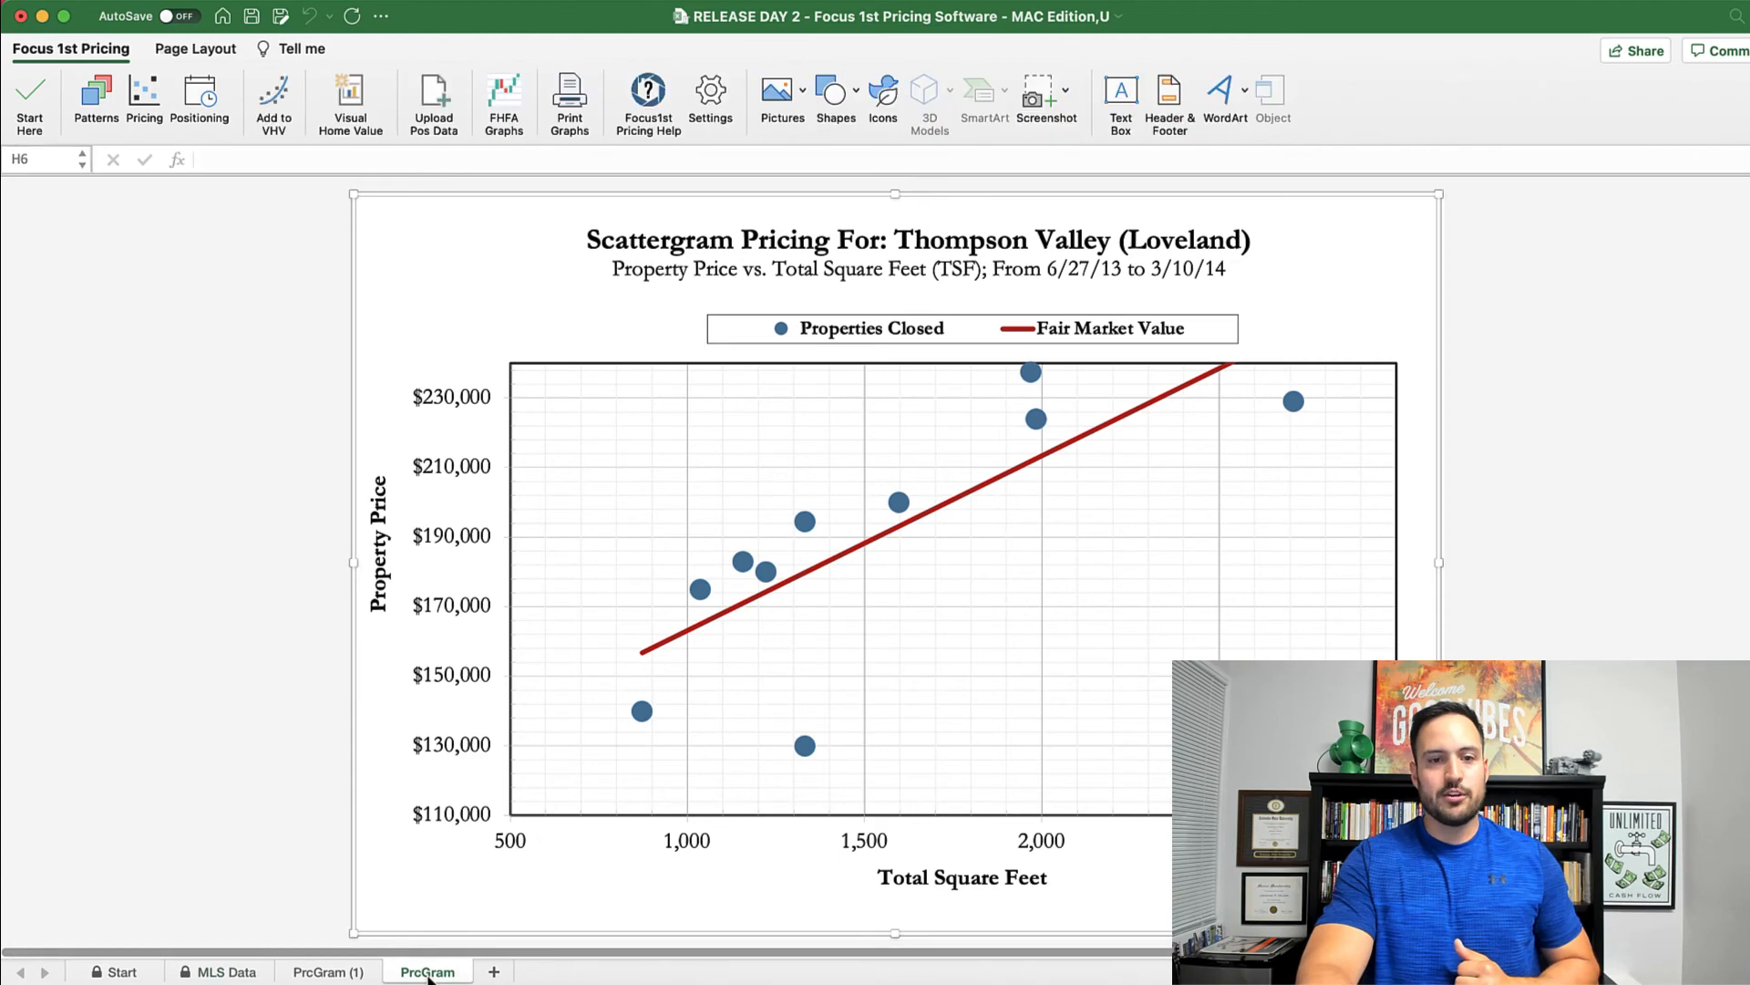
click(329, 972)
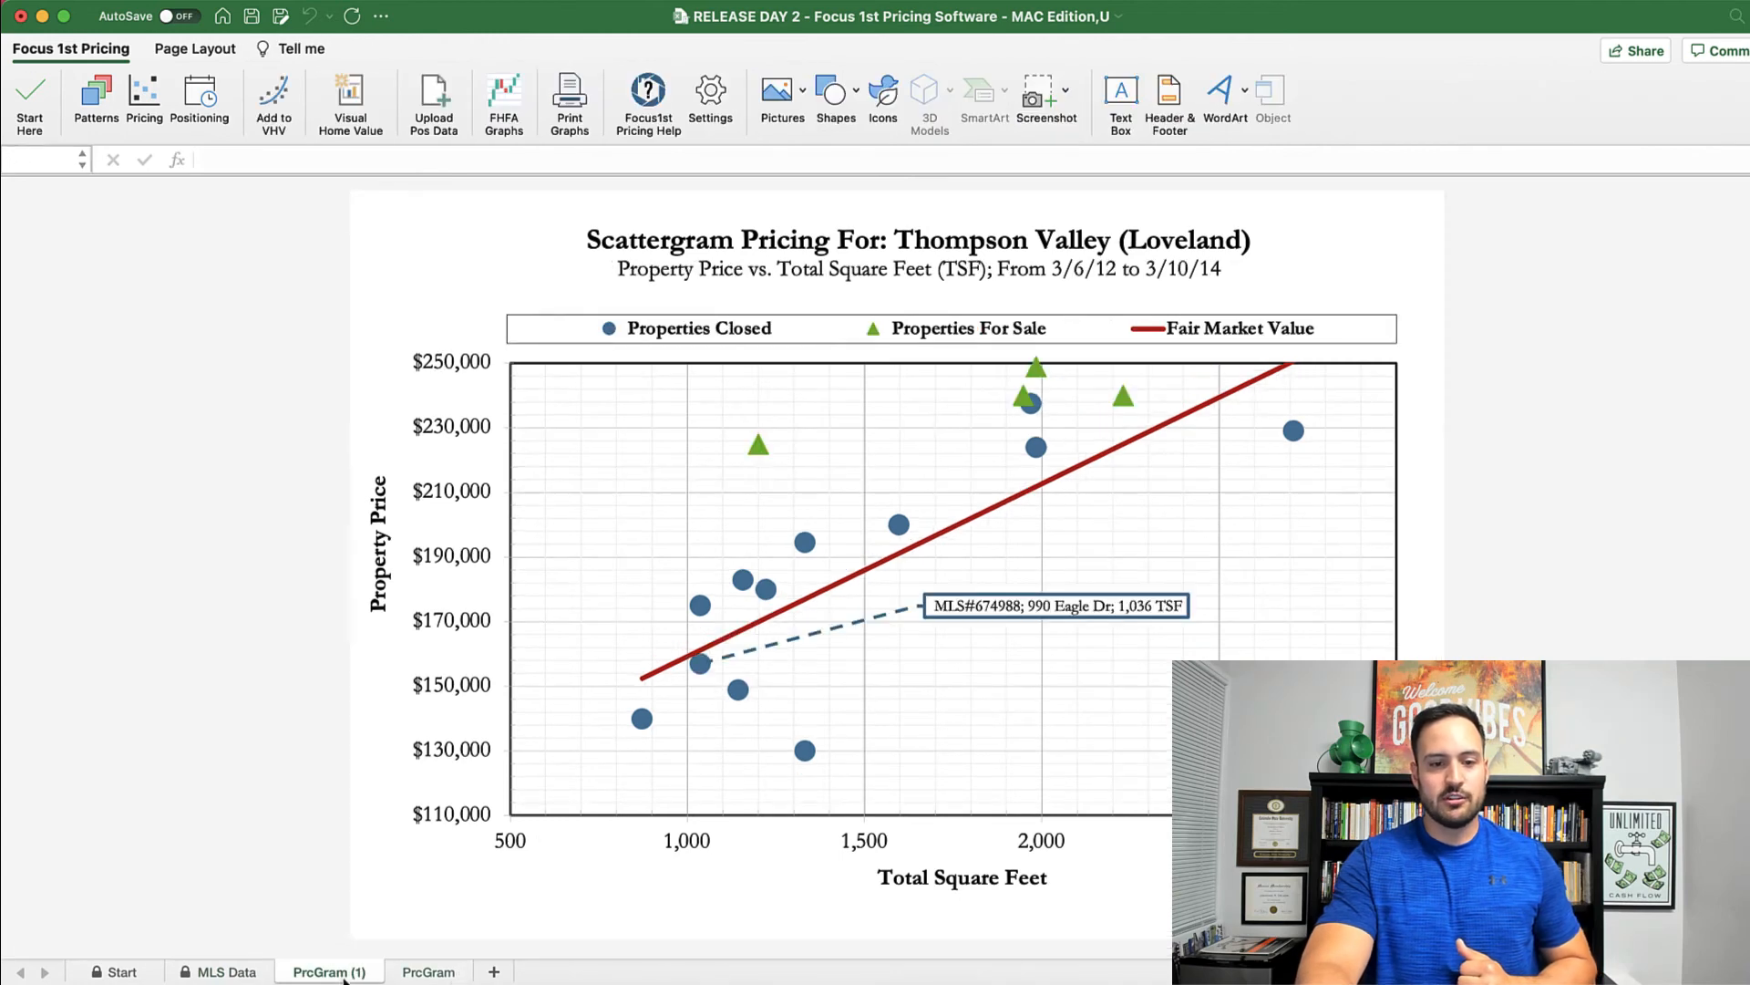
click(276, 94)
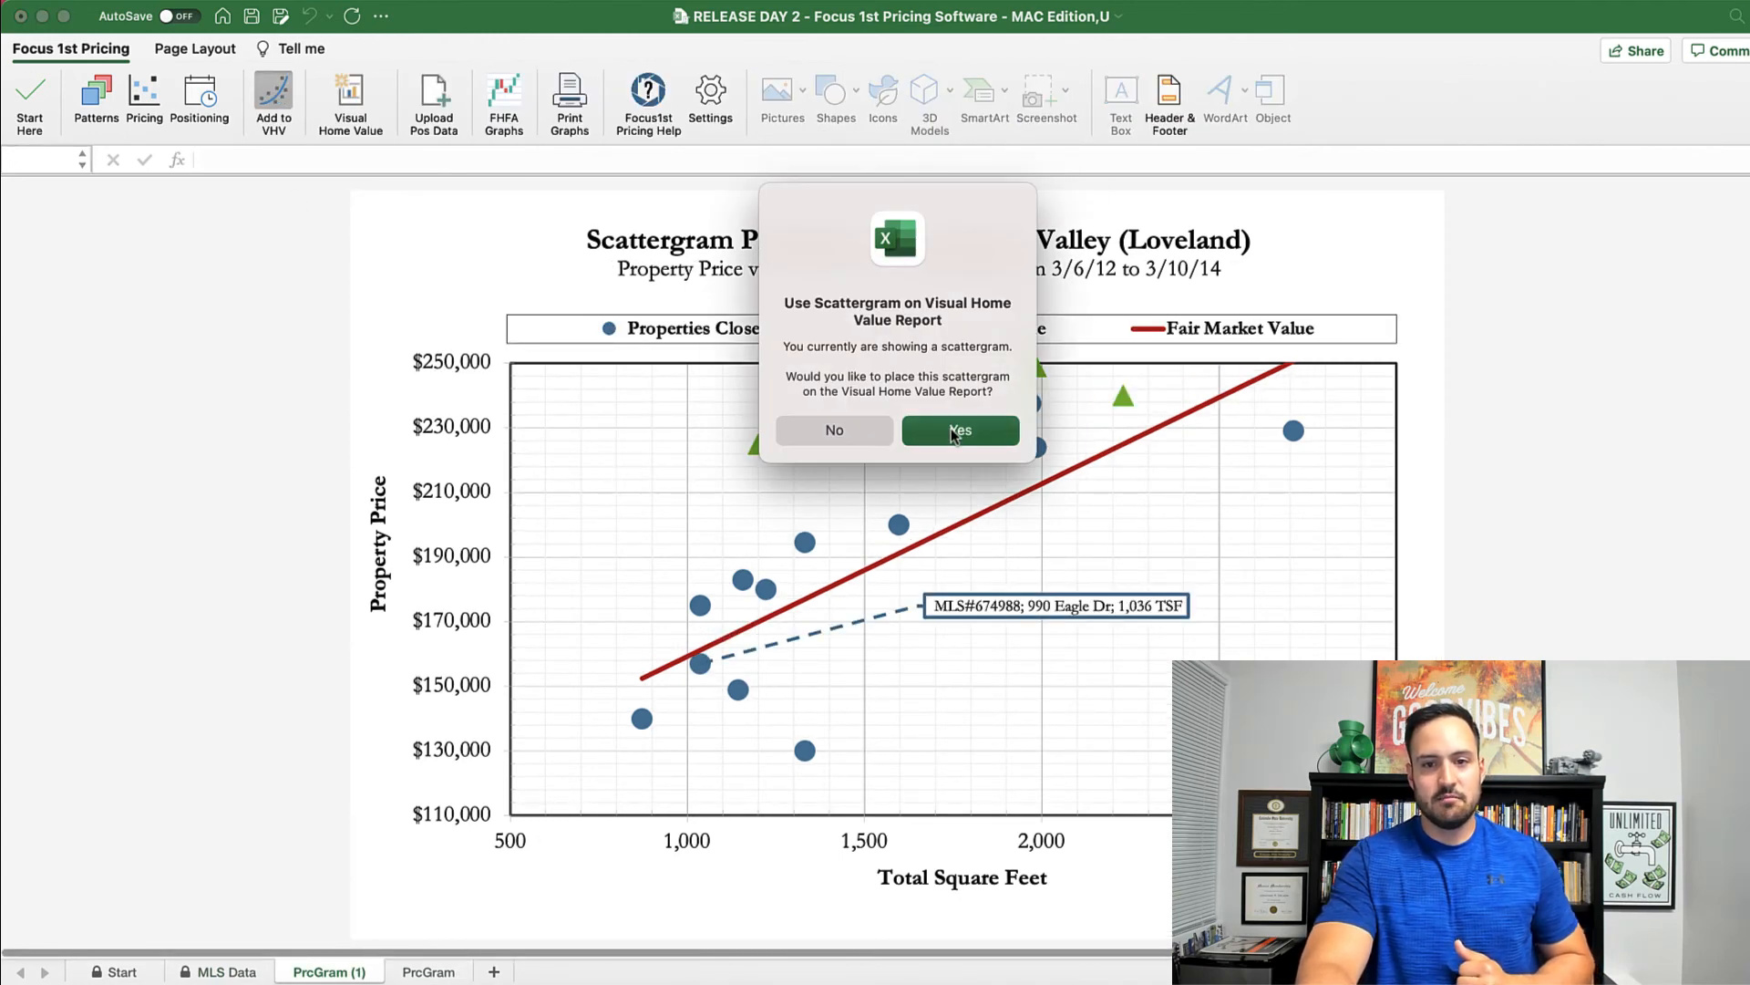
click(950, 428)
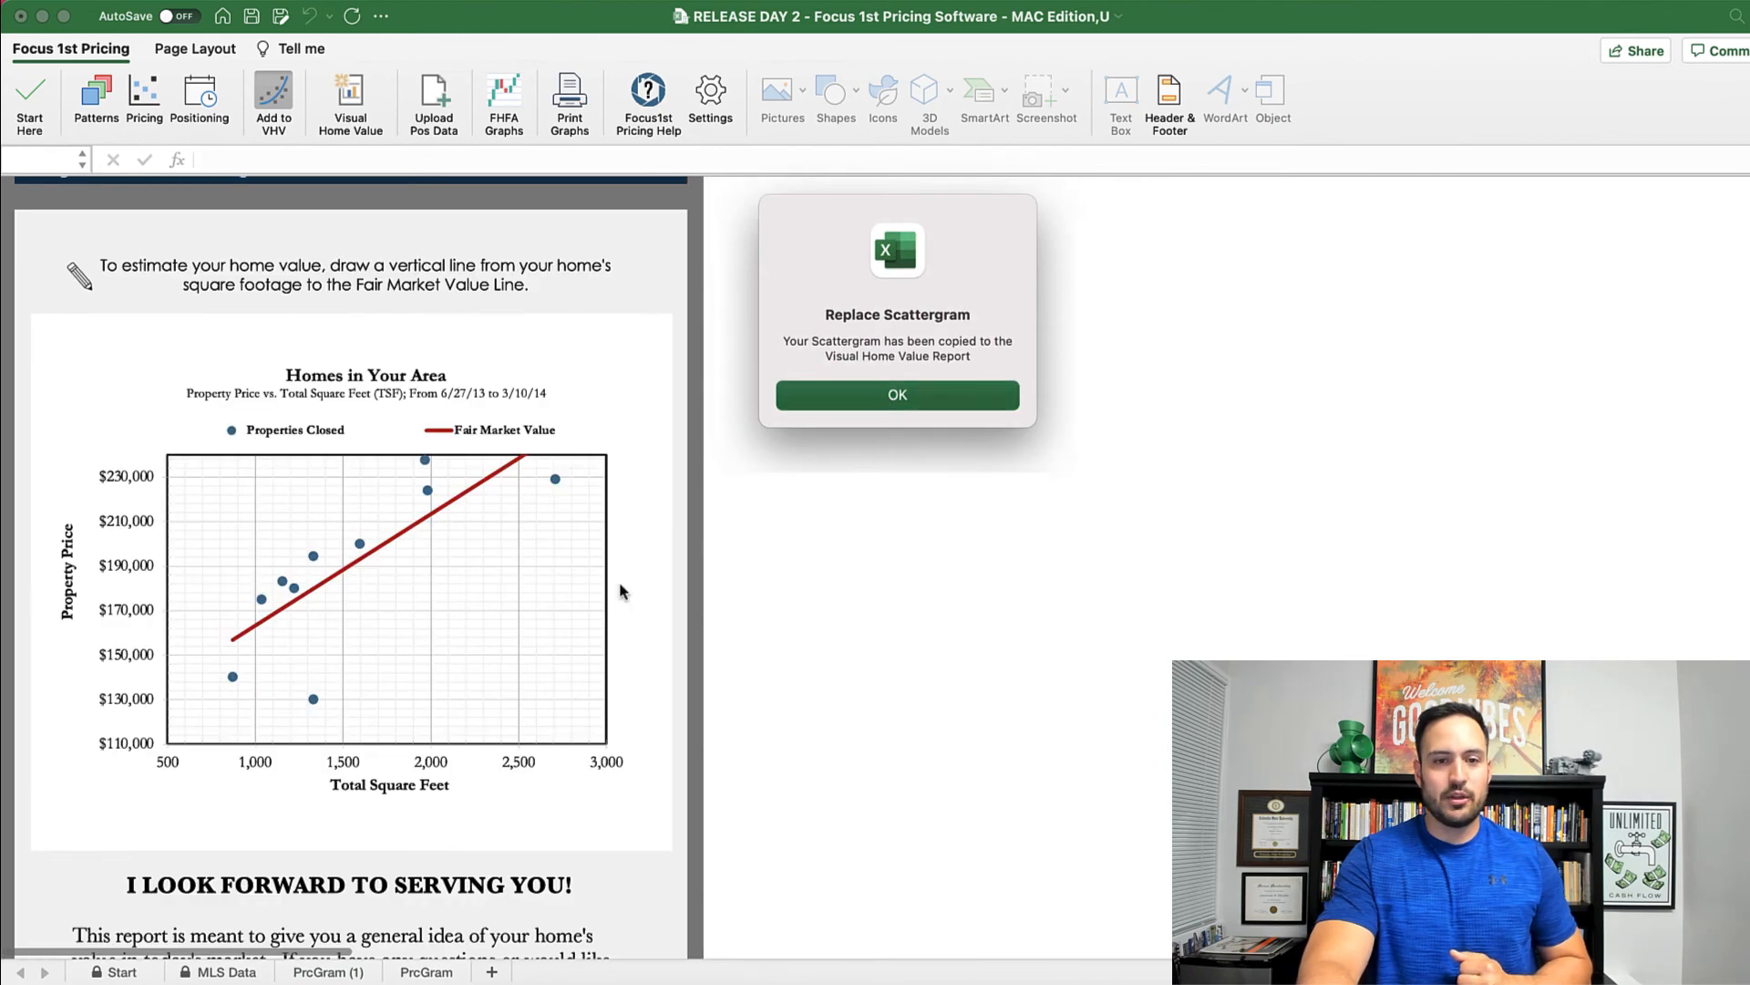
key(Return)
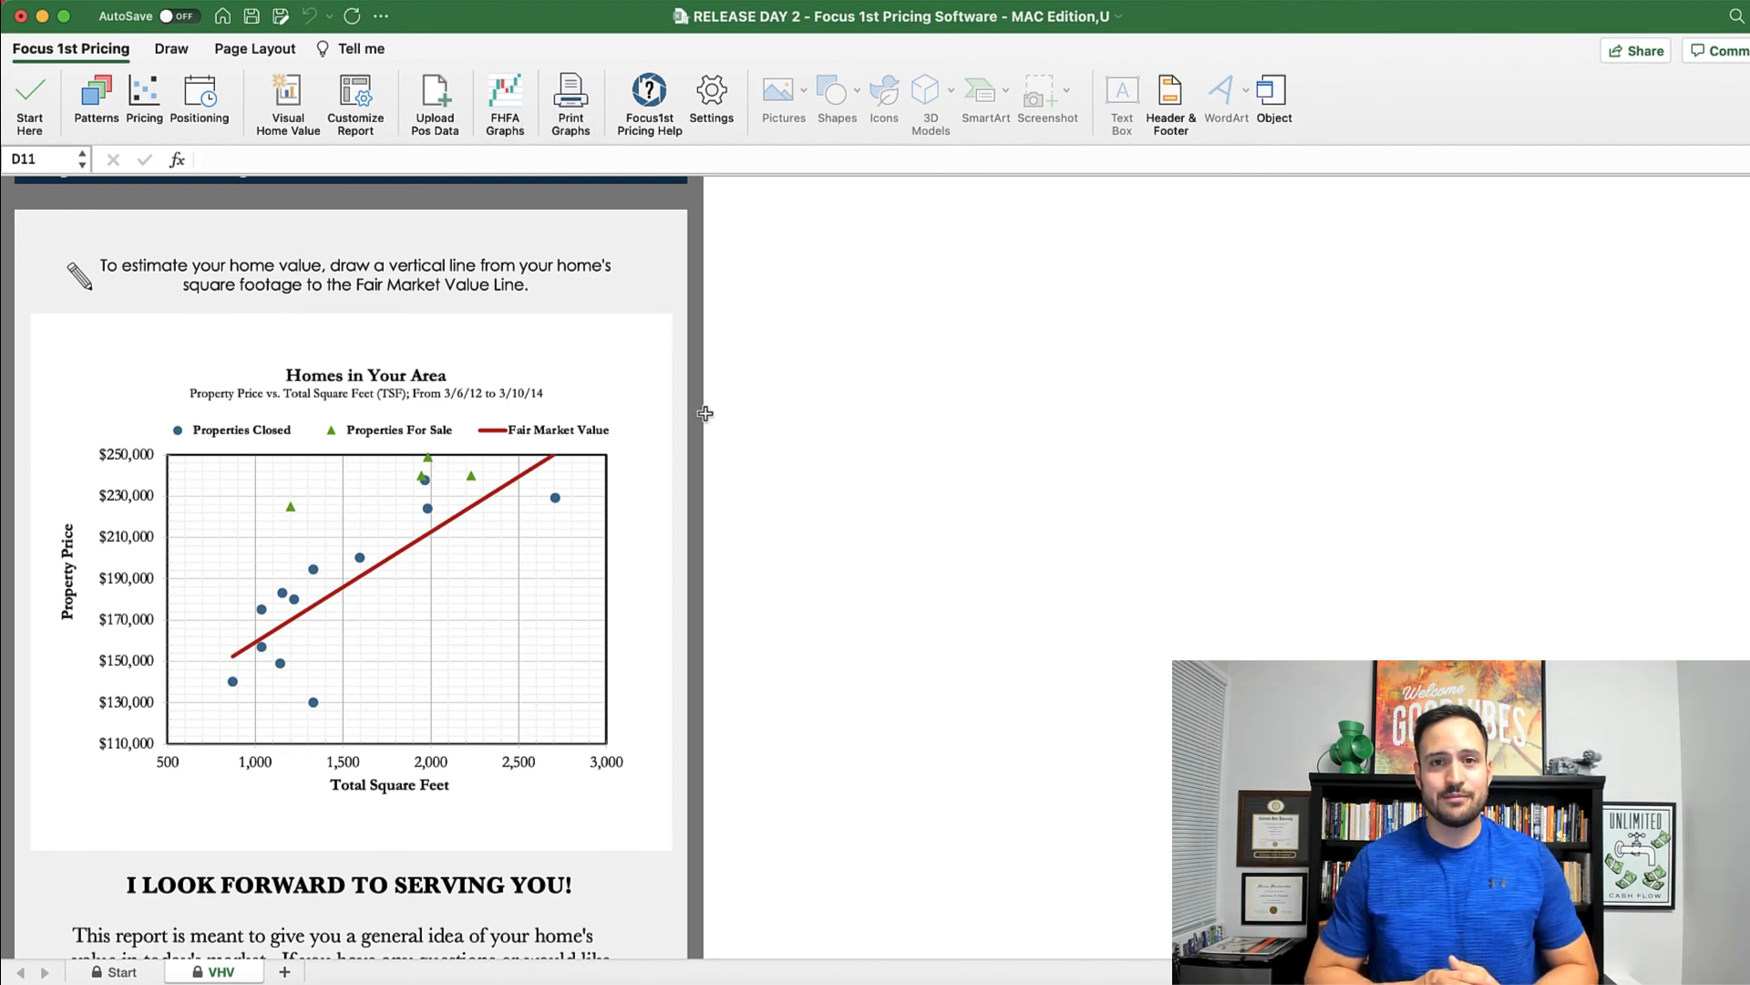
click(96, 96)
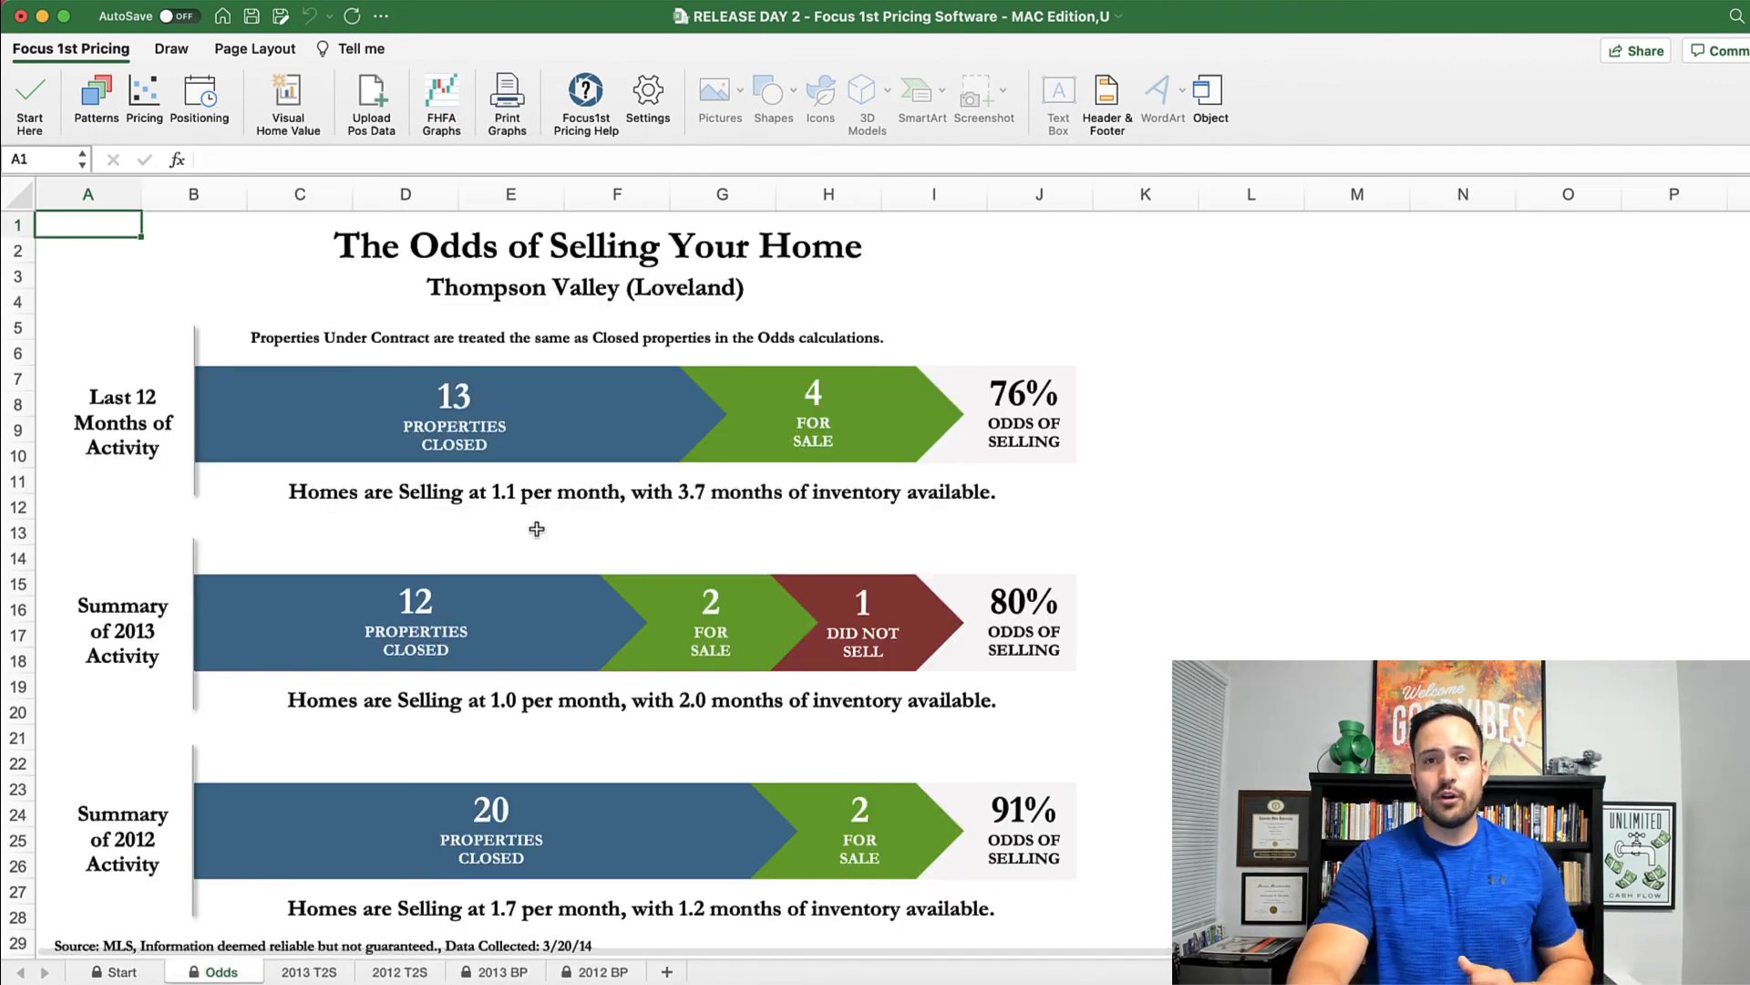
click(151, 102)
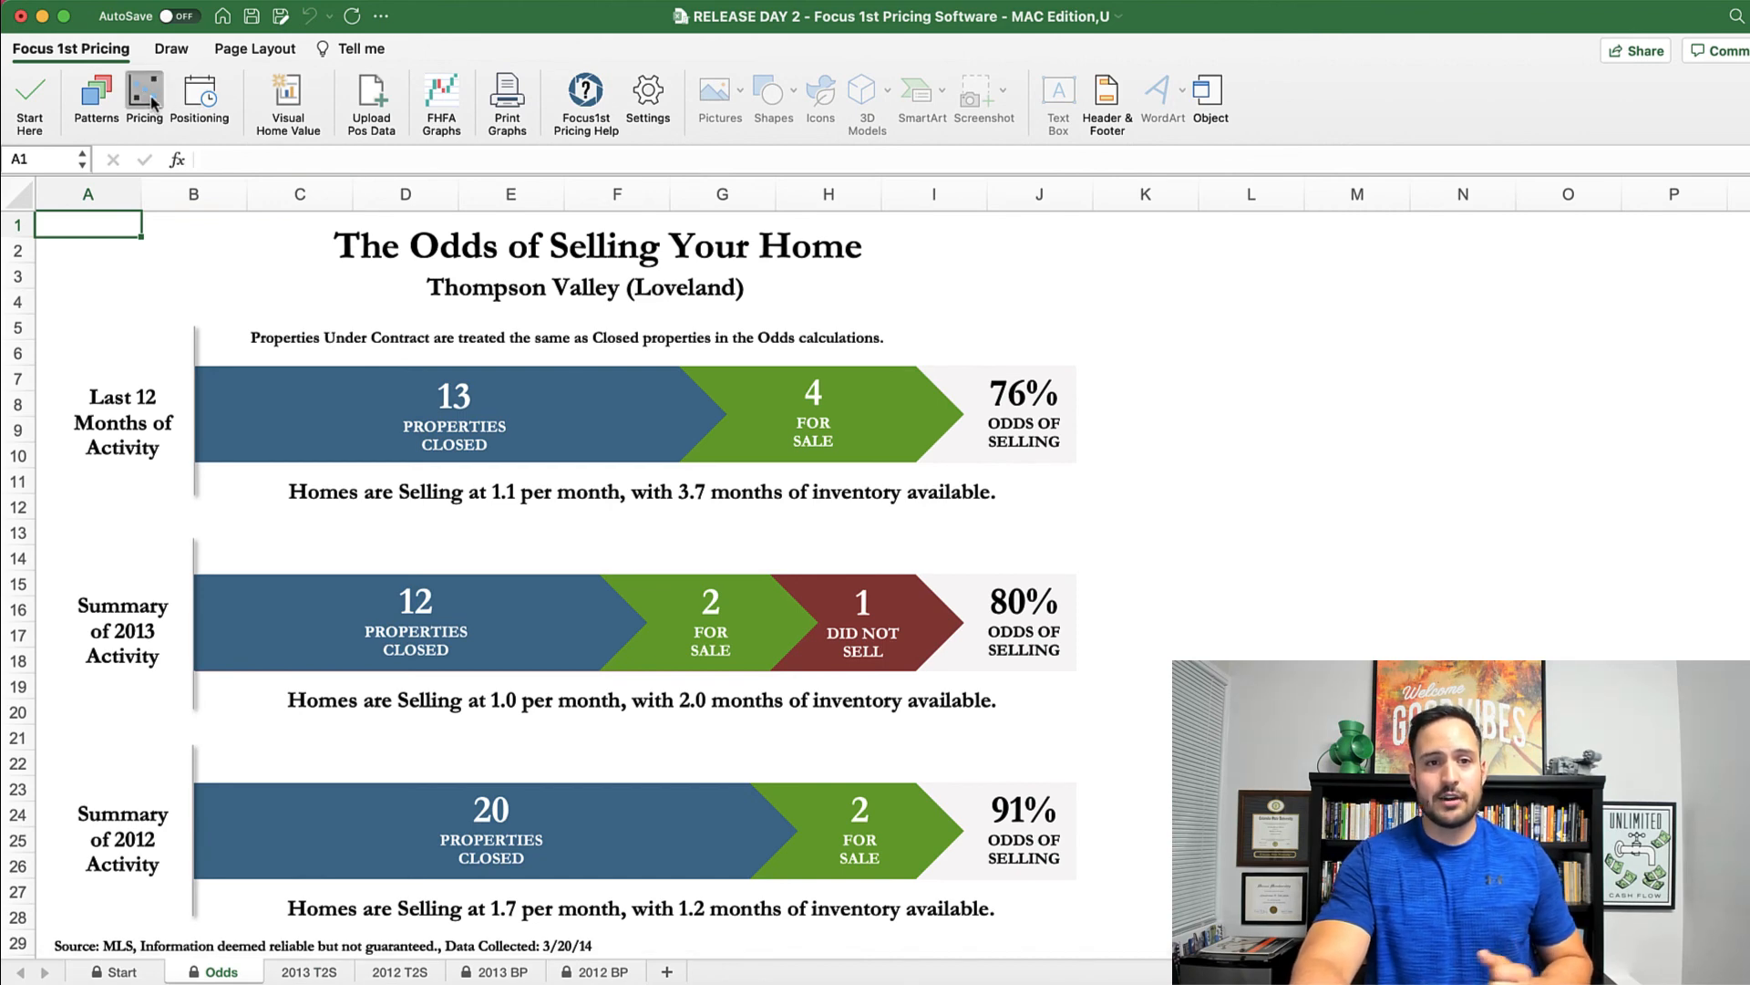